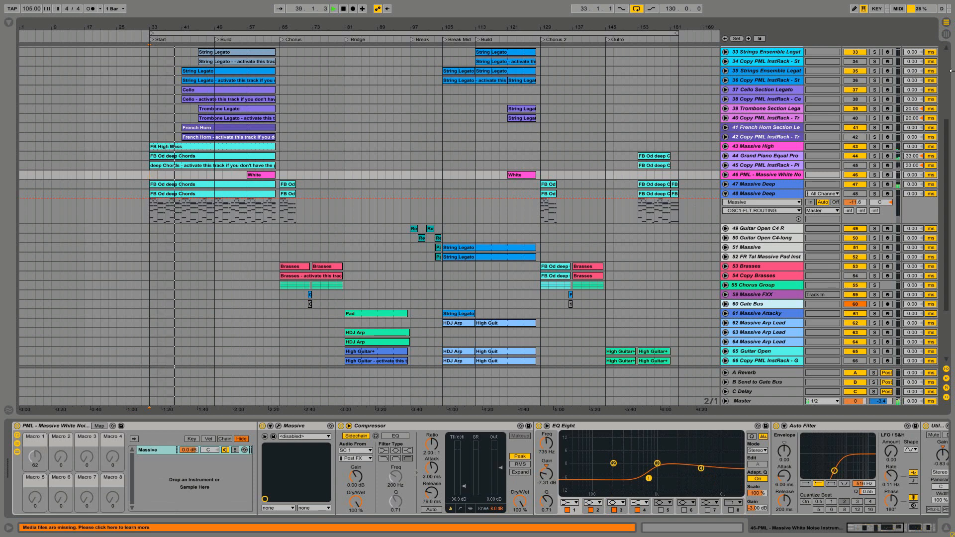
Solo the 47 Massive Deep track during playback and inspect its Massive patch before stopping playback.
click(874, 184)
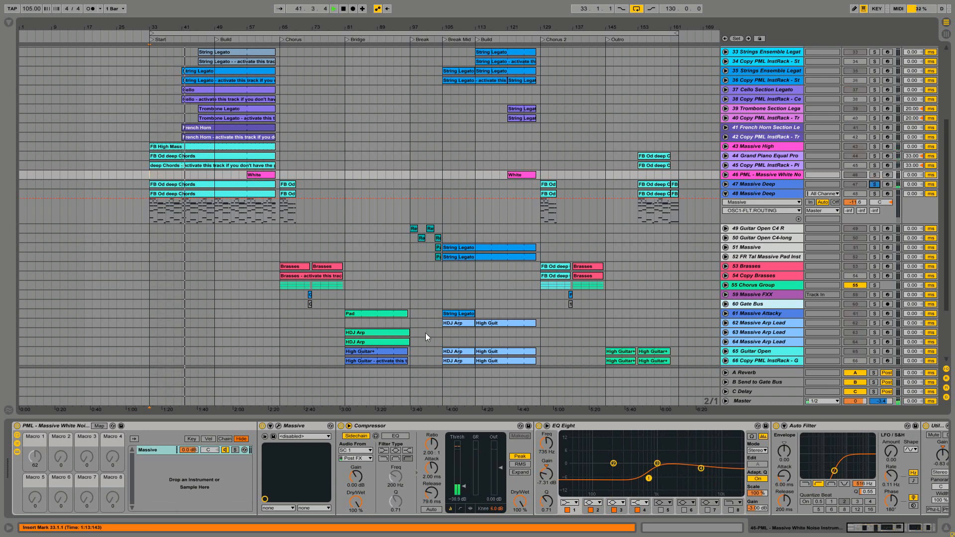
click(781, 184)
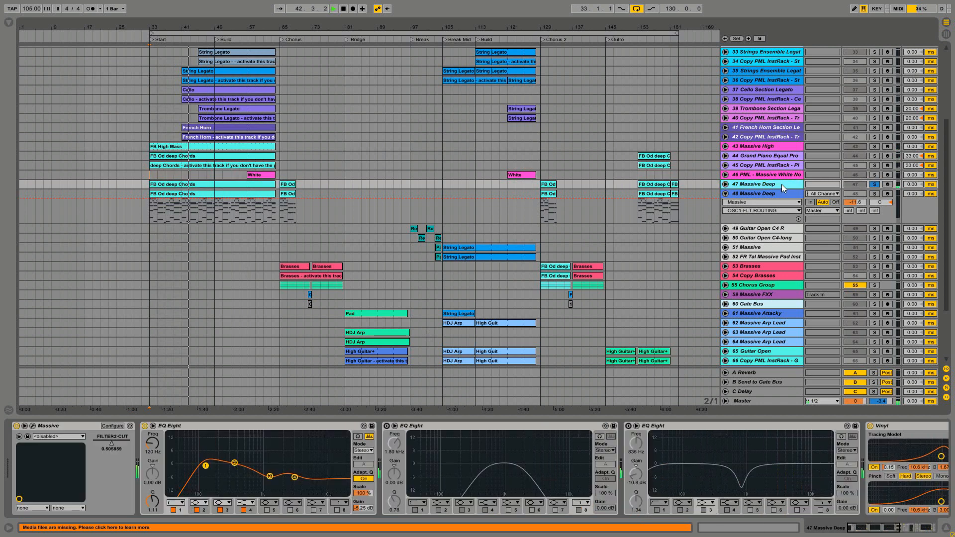
click(33, 426)
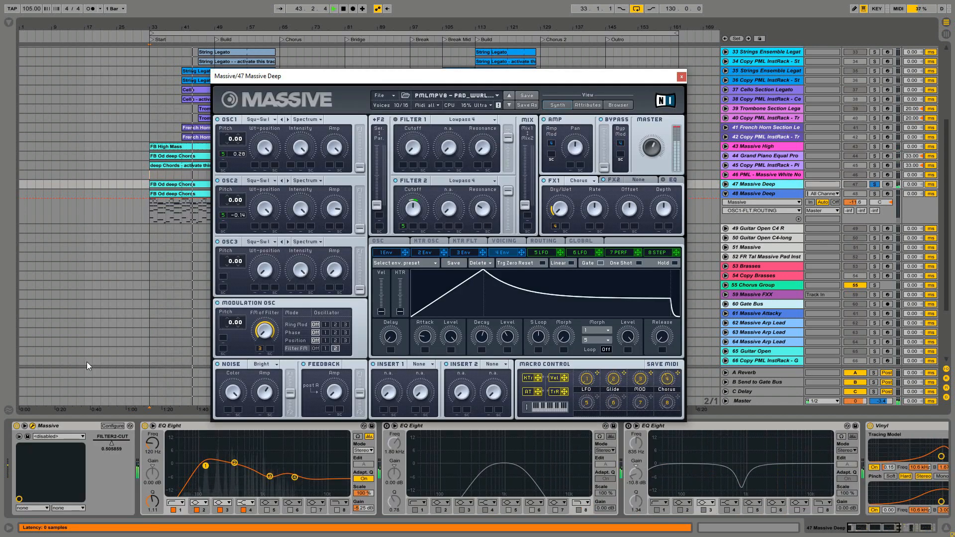
click(681, 77)
key(space)
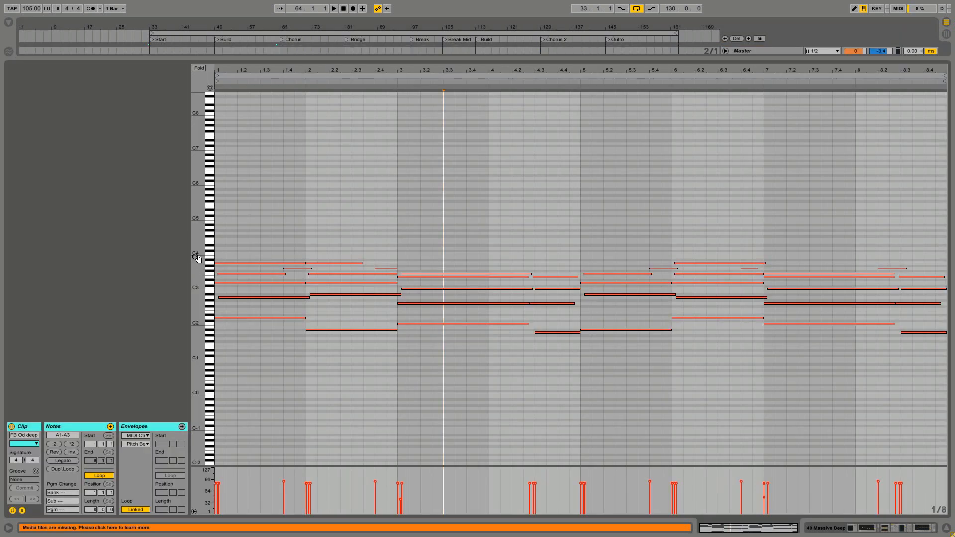
Examine the chord notes in the FB Od deep Chords clip on the 48 Massive Deep track.
drag(211, 272, 232, 272)
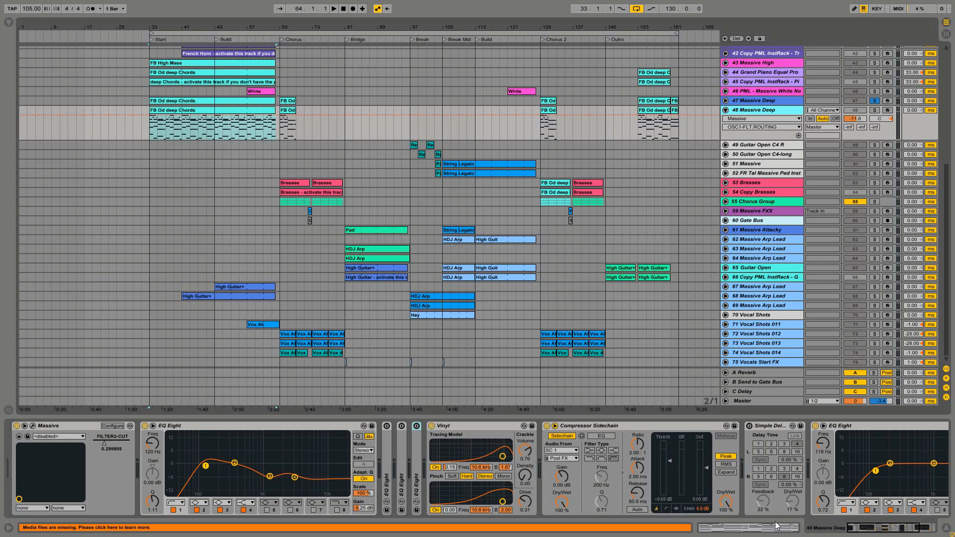
mouse_move(865, 531)
mouse_down()
mouse_move(889, 532)
mouse_move(874, 532)
mouse_up()
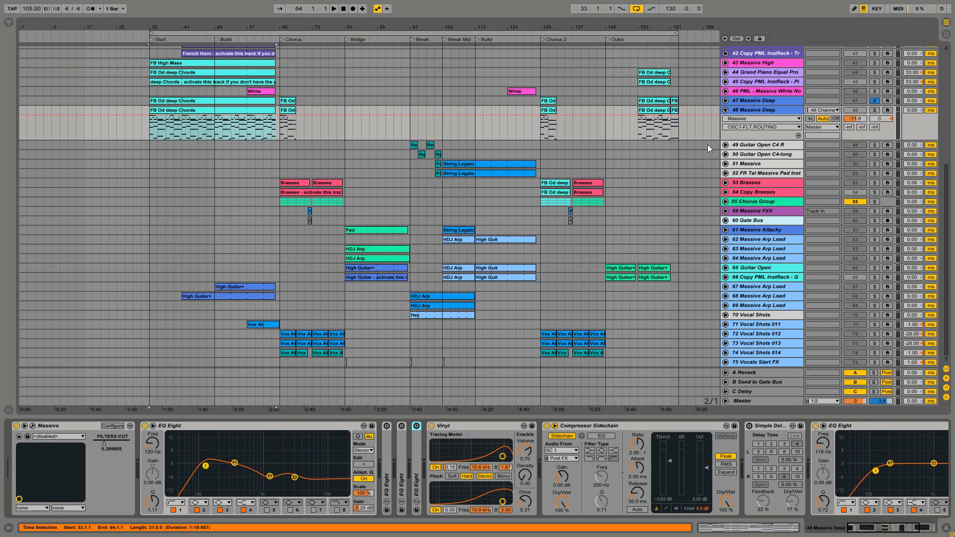
scroll(709, 144, up, 4)
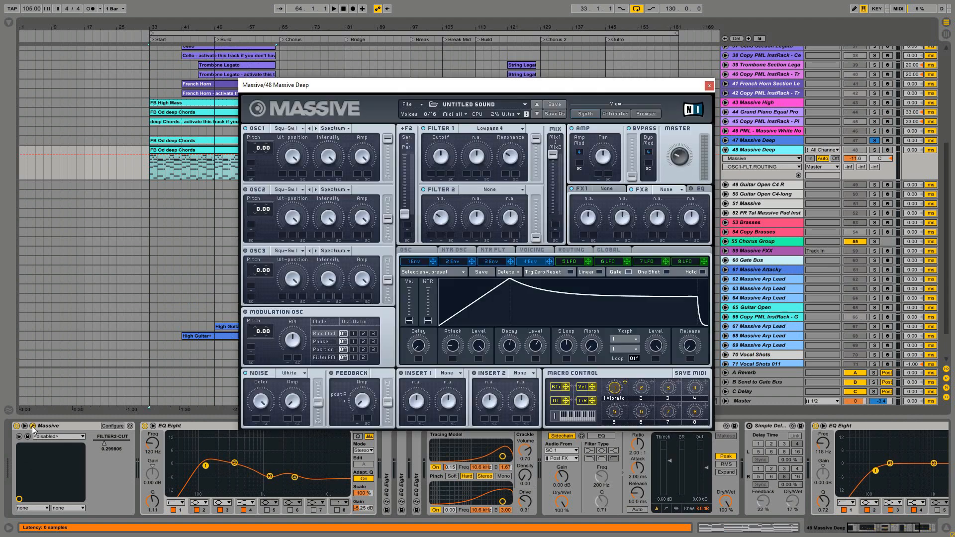
Open the Massive synth on the 48 Massive Deep track and start a new sound.
click(33, 426)
click(420, 105)
click(416, 112)
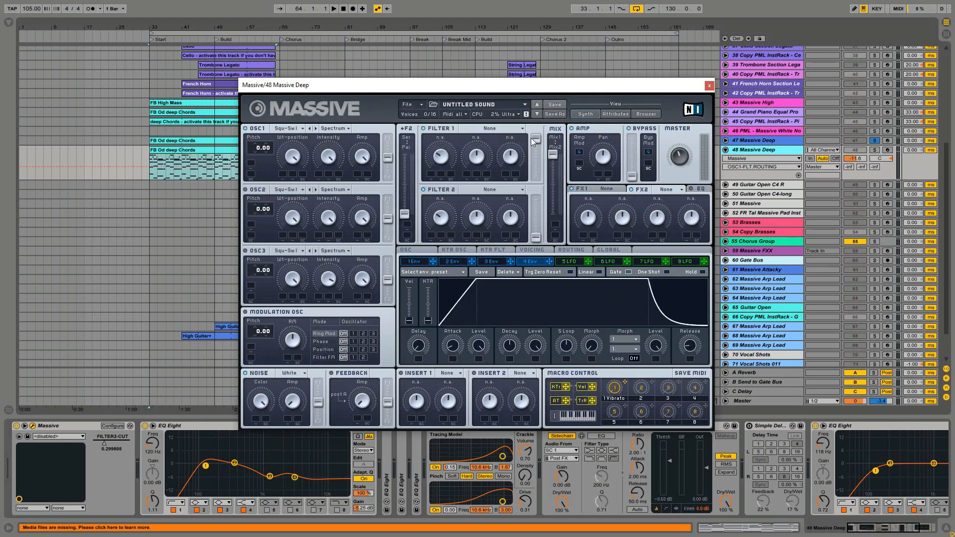
Solo the 48 Massive Deep track and audition the new sound.
click(874, 149)
click(684, 157)
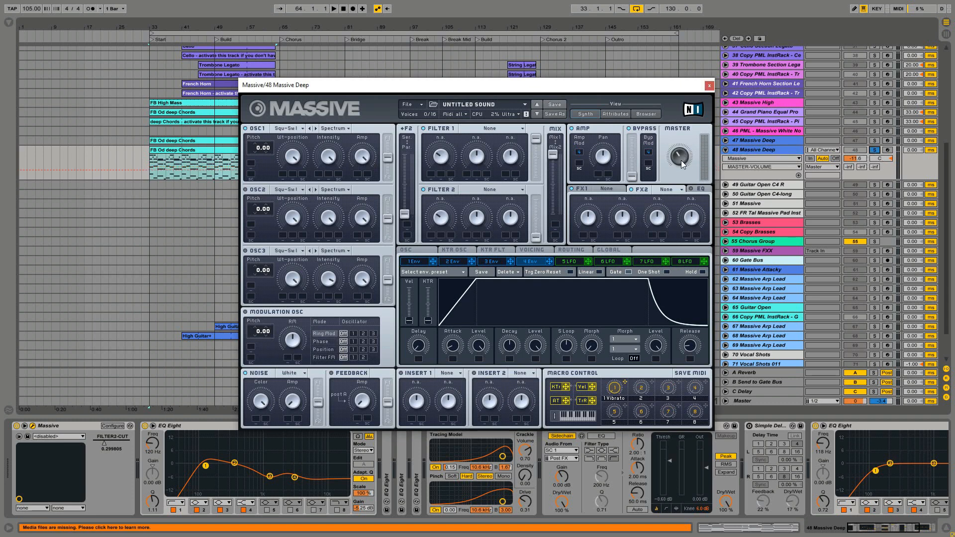
key(space)
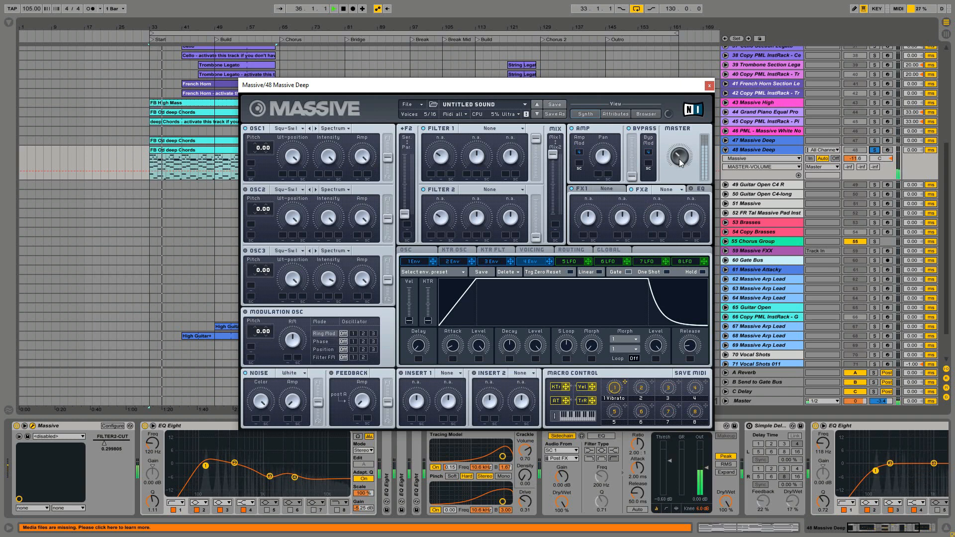
key(space)
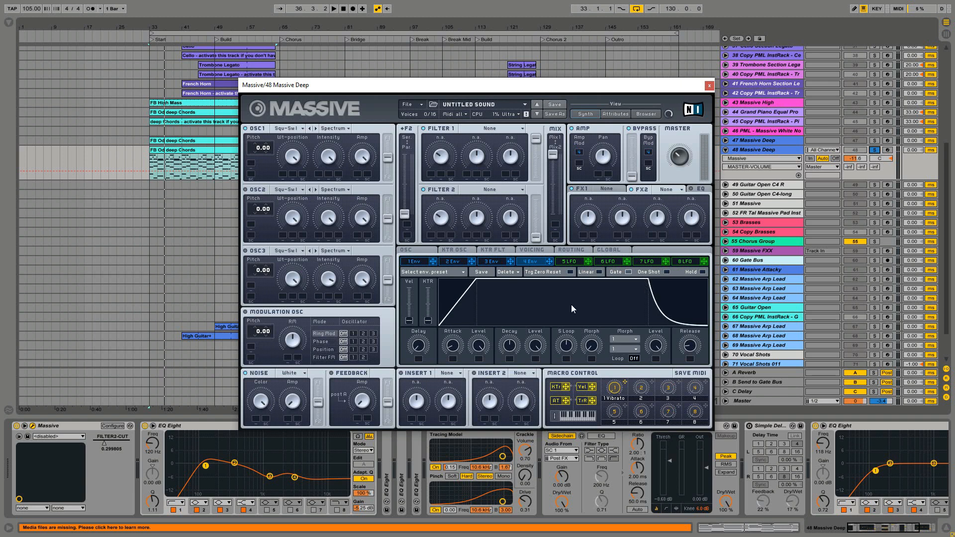
Try different reduced decay levels on envelope 4.
drag(537, 347, 539, 315)
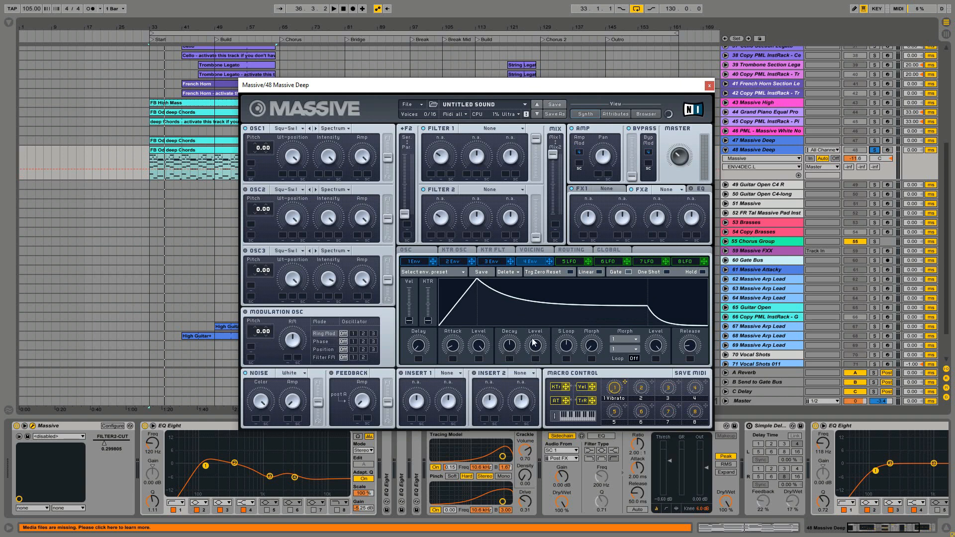
drag(539, 353, 540, 345)
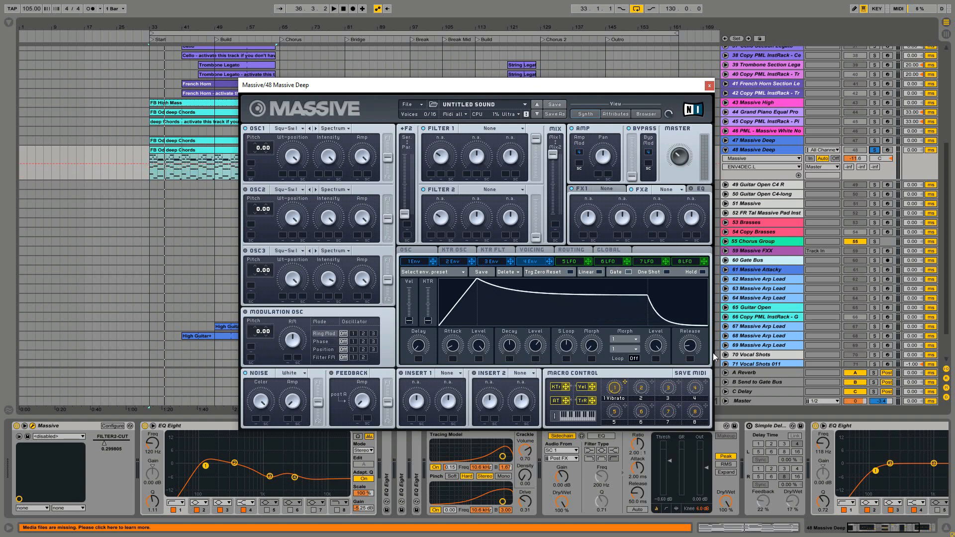
Set Filter 1 to Lowpass 4 and adjust its cutoff and resonance while listening to the chords.
click(497, 129)
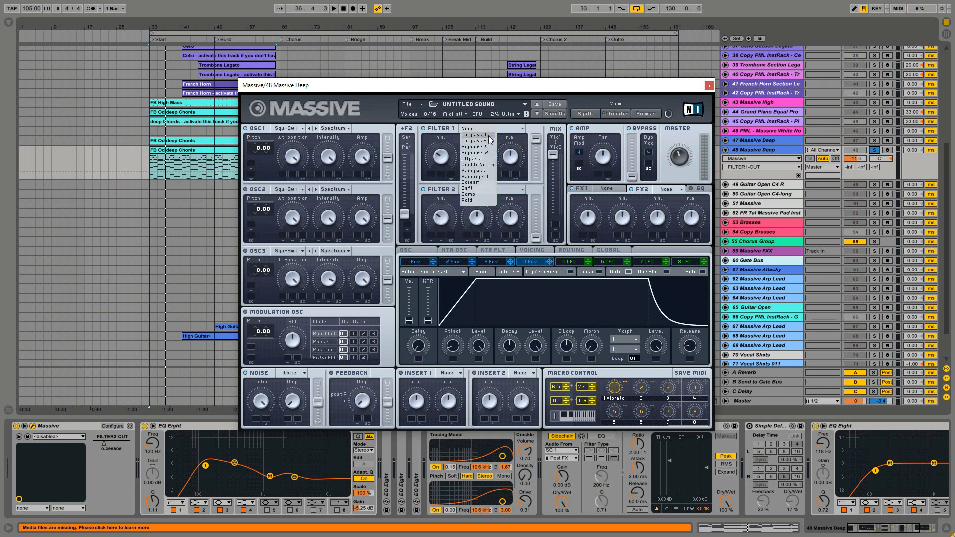
click(489, 140)
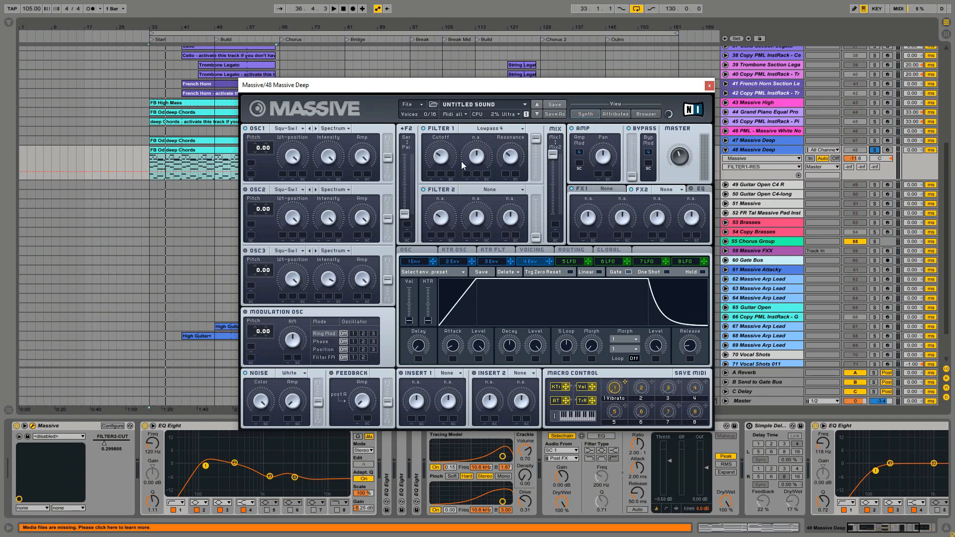
click(443, 143)
key(space)
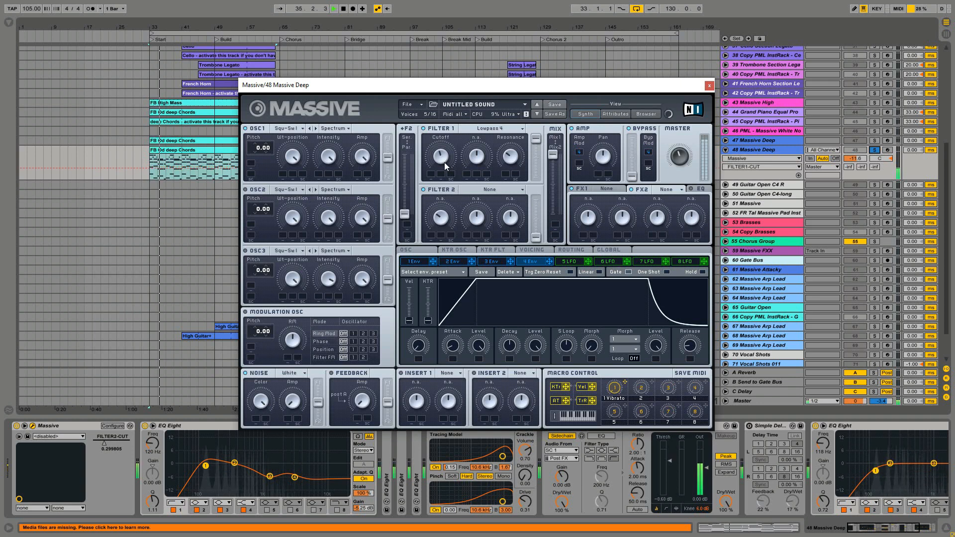
click(679, 161)
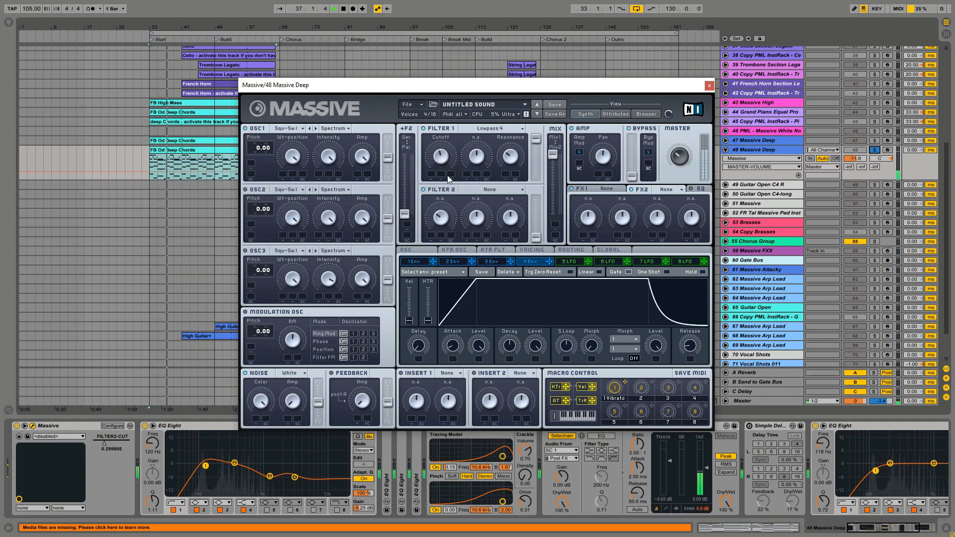
click(510, 159)
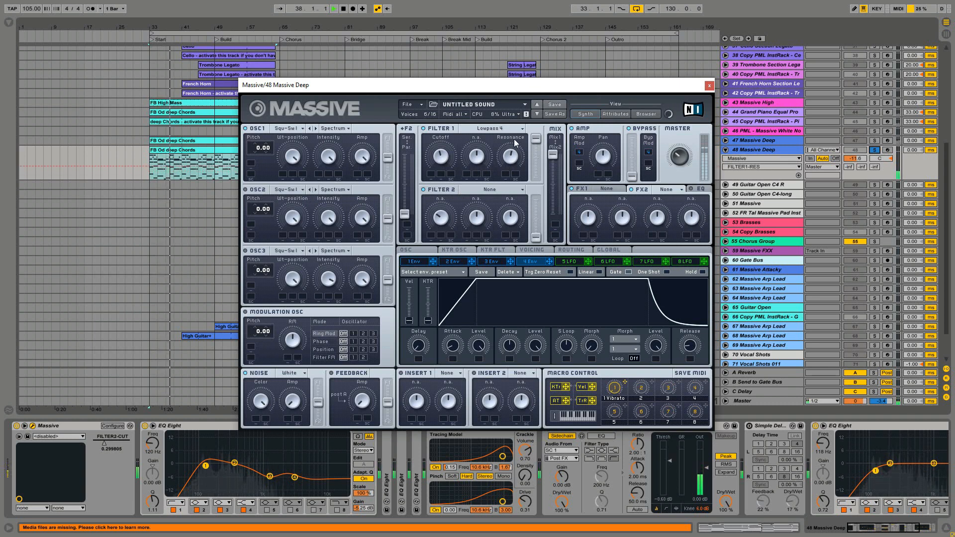
mouse_move(516, 143)
mouse_down()
mouse_move(521, 194)
mouse_move(515, 158)
mouse_up()
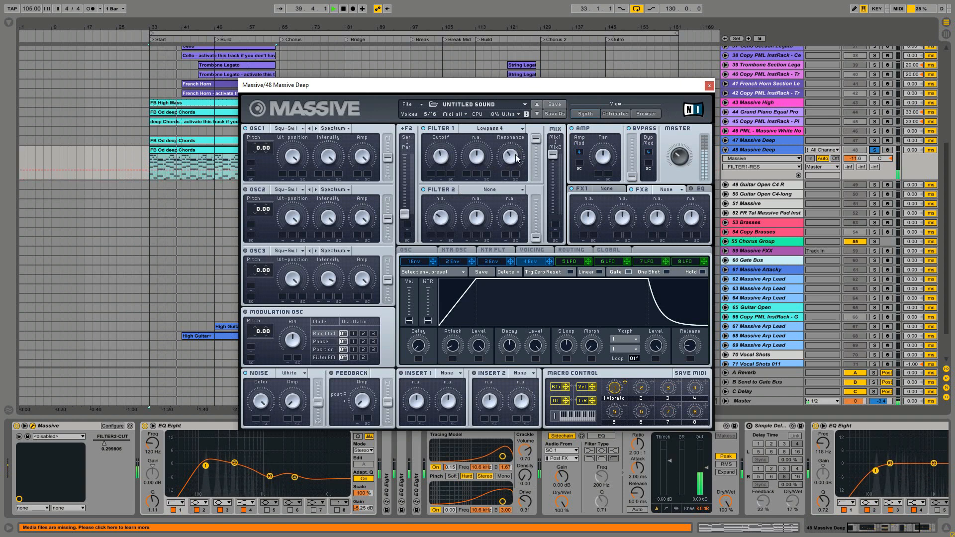
key(space)
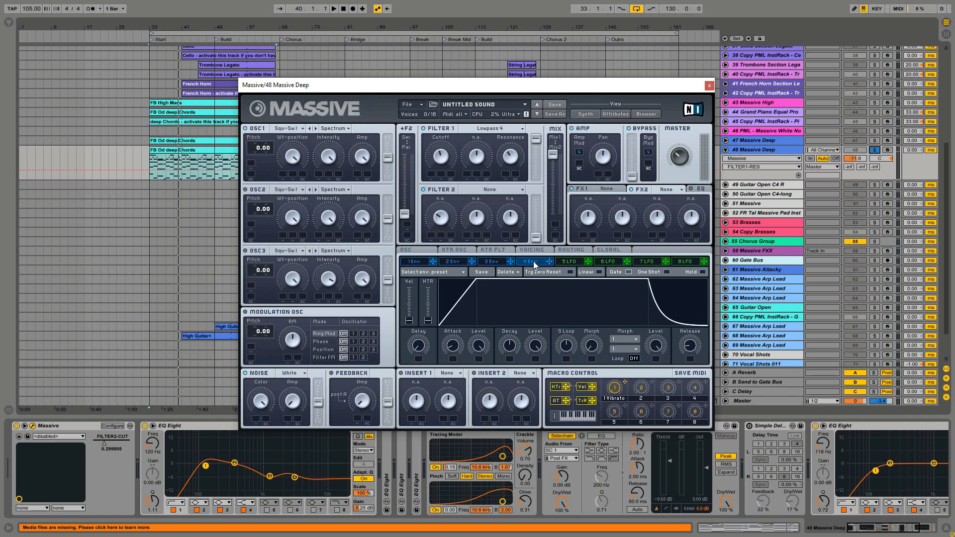
Try a very short attack on envelope 4 and play the chords with it.
drag(579, 154, 582, 154)
drag(456, 349, 457, 347)
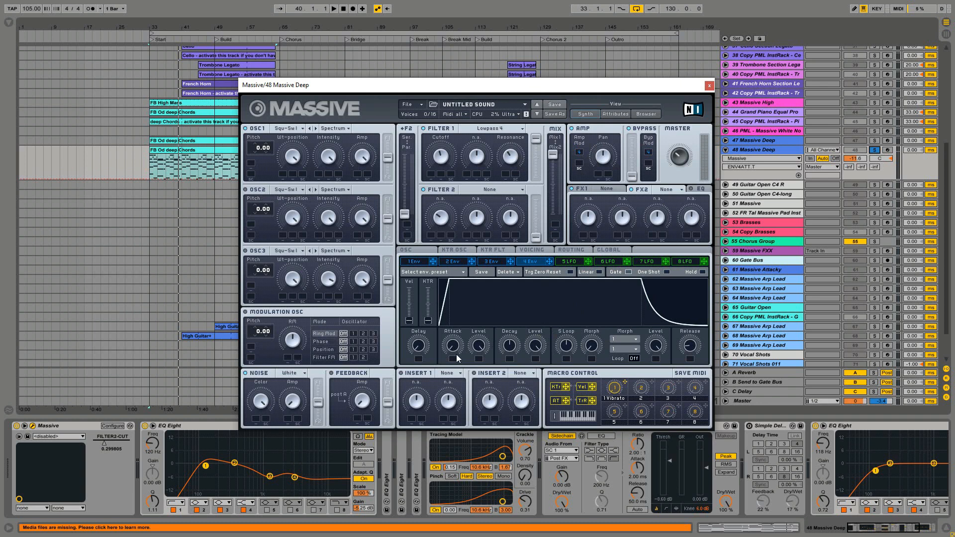
key(space)
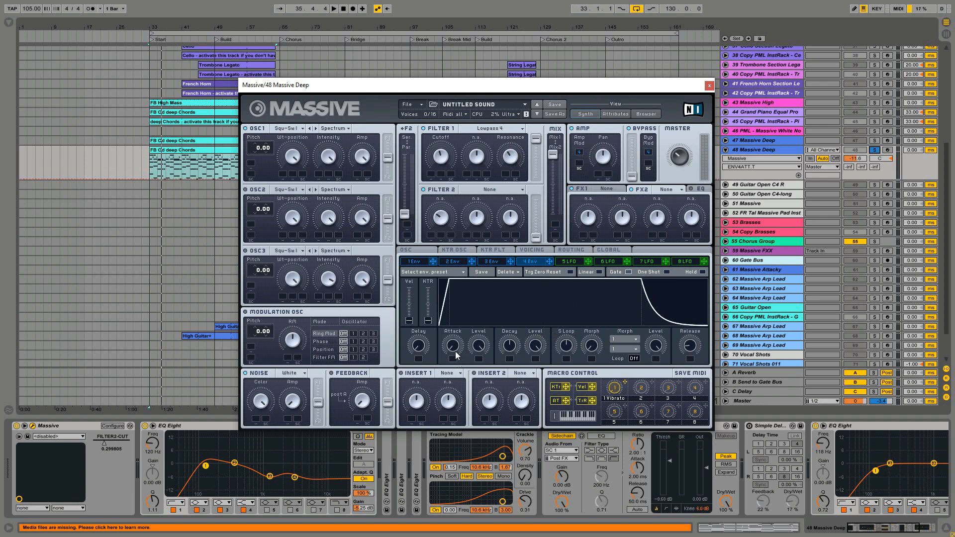
Try a longer attack time with a lower attack level on envelope 4 while playing the chords.
drag(455, 350, 458, 334)
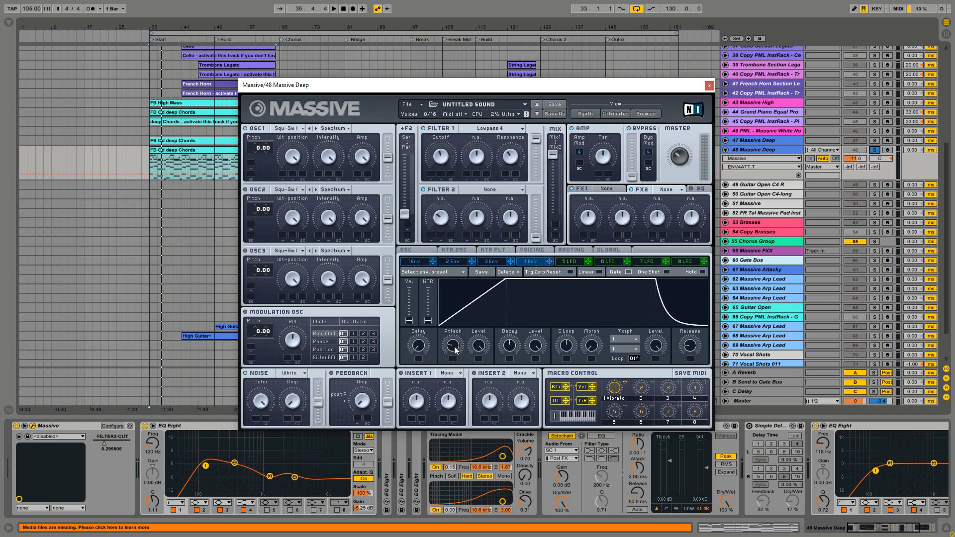
mouse_move(479, 353)
mouse_down()
mouse_move(479, 370)
mouse_move(481, 337)
mouse_up()
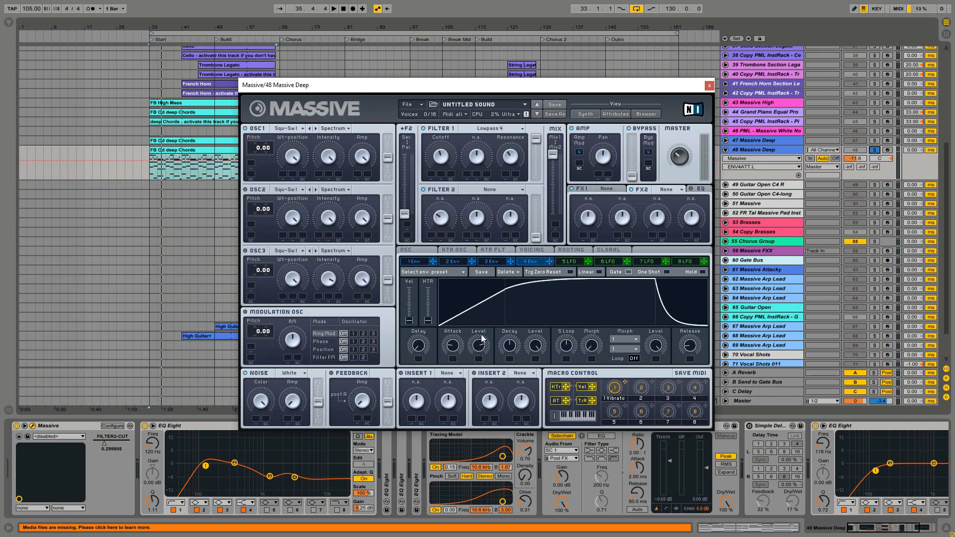
key(space)
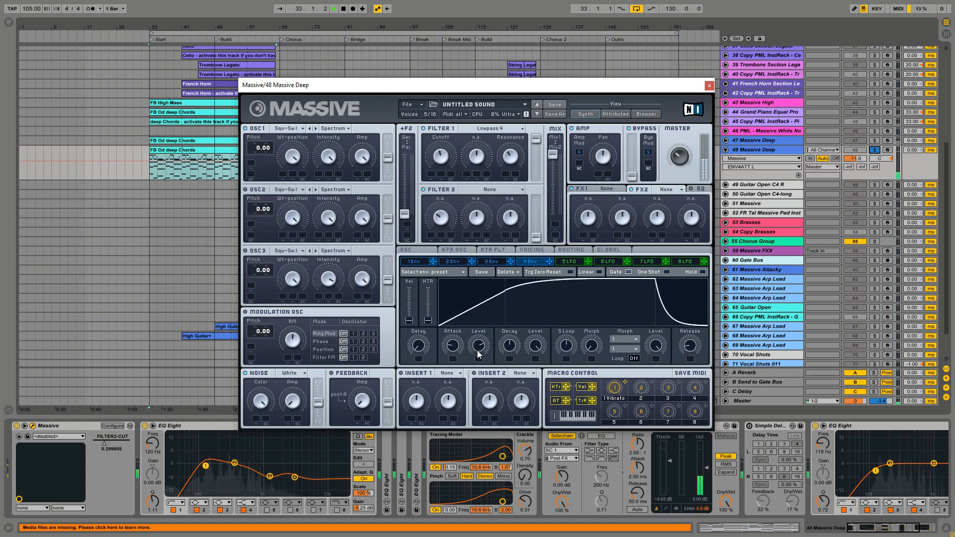
drag(479, 354, 455, 343)
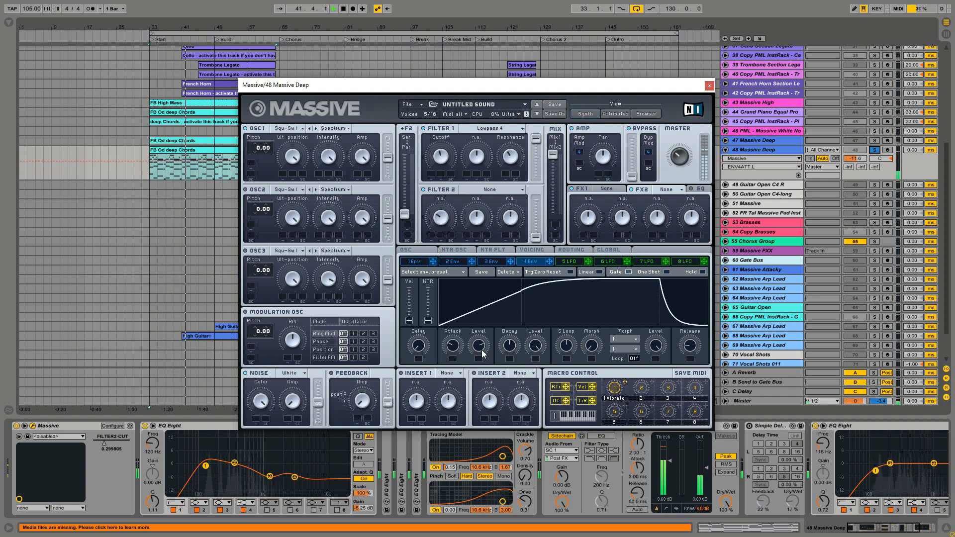
drag(482, 350, 454, 341)
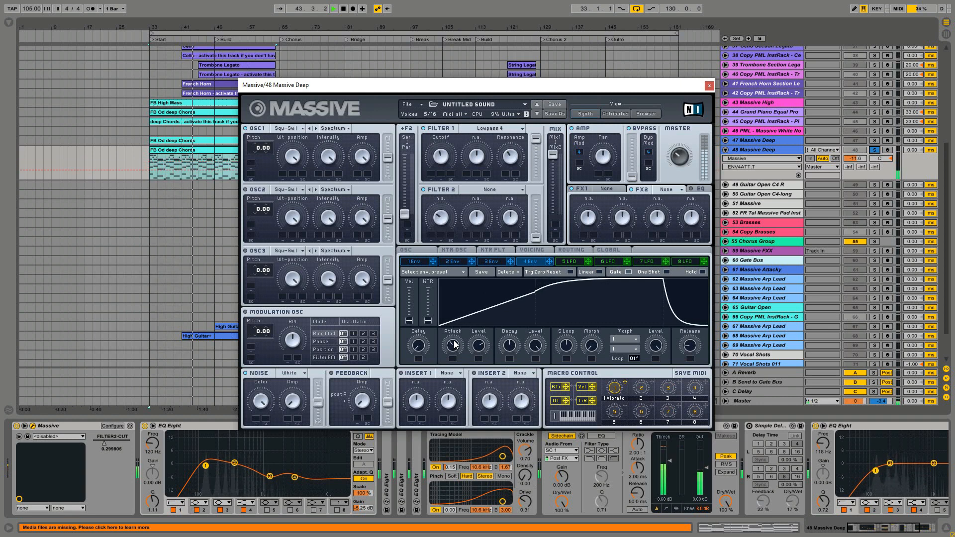
Shape envelope 4 with a moderate attack at full level, a reduced decay level and a short release, and audition it.
drag(690, 344, 698, 310)
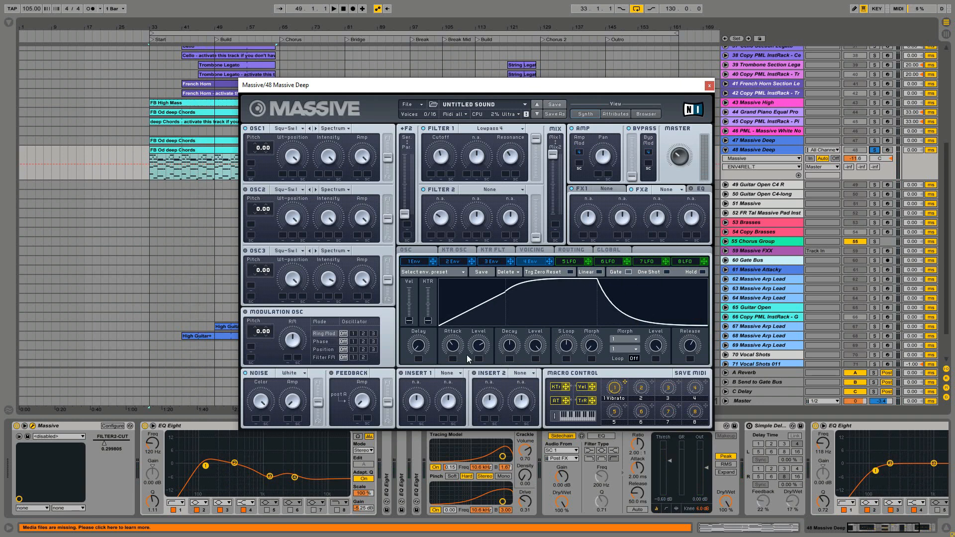
drag(461, 349, 485, 269)
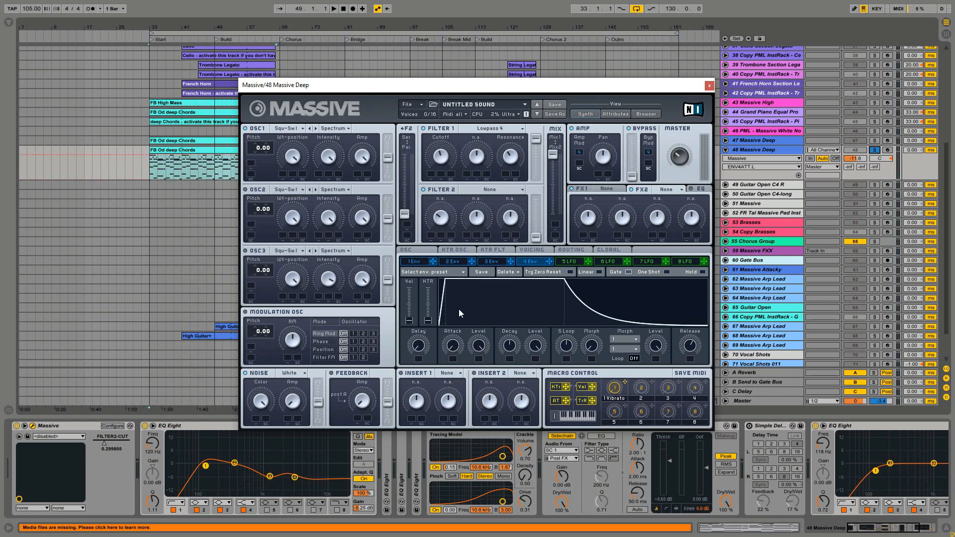
mouse_move(454, 347)
mouse_down()
mouse_move(457, 334)
mouse_move(449, 347)
mouse_up()
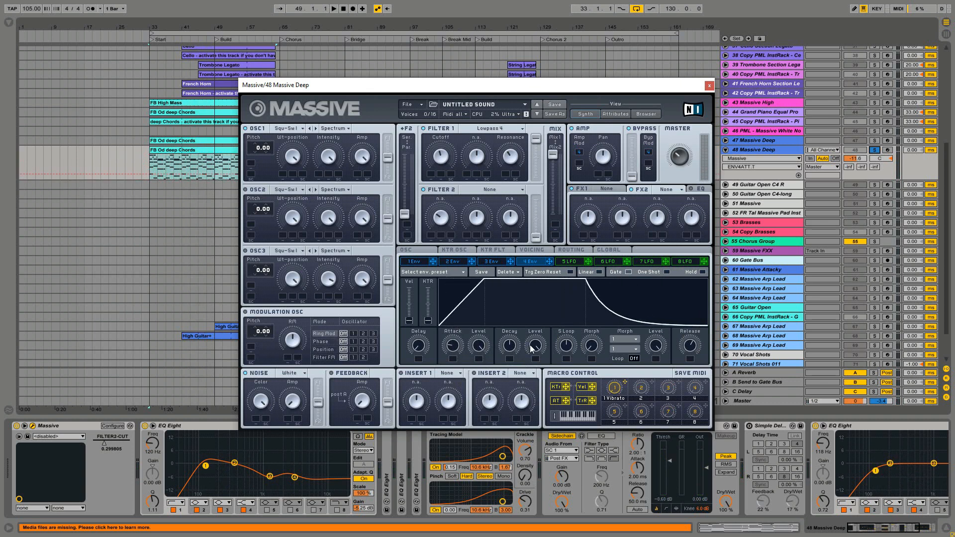
drag(679, 351, 680, 364)
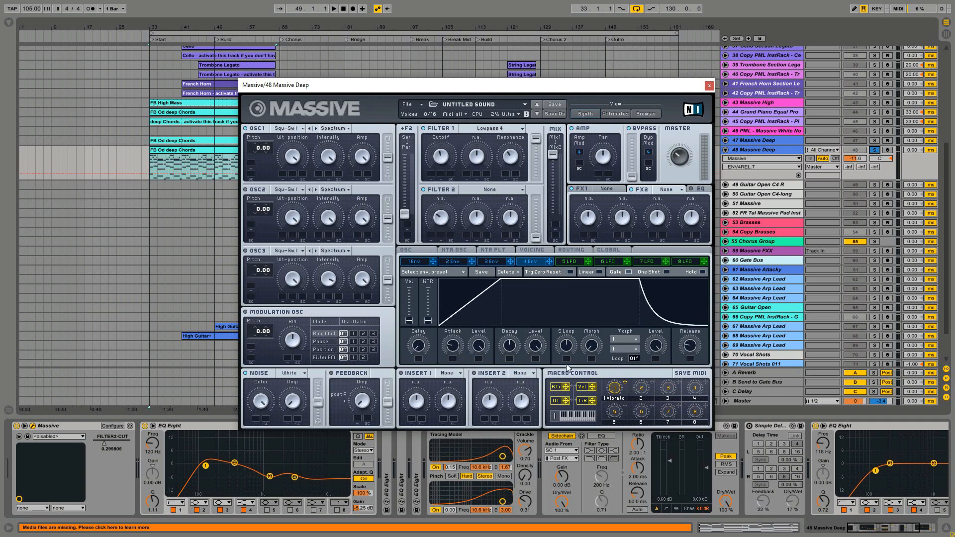
drag(536, 349, 539, 378)
key(space)
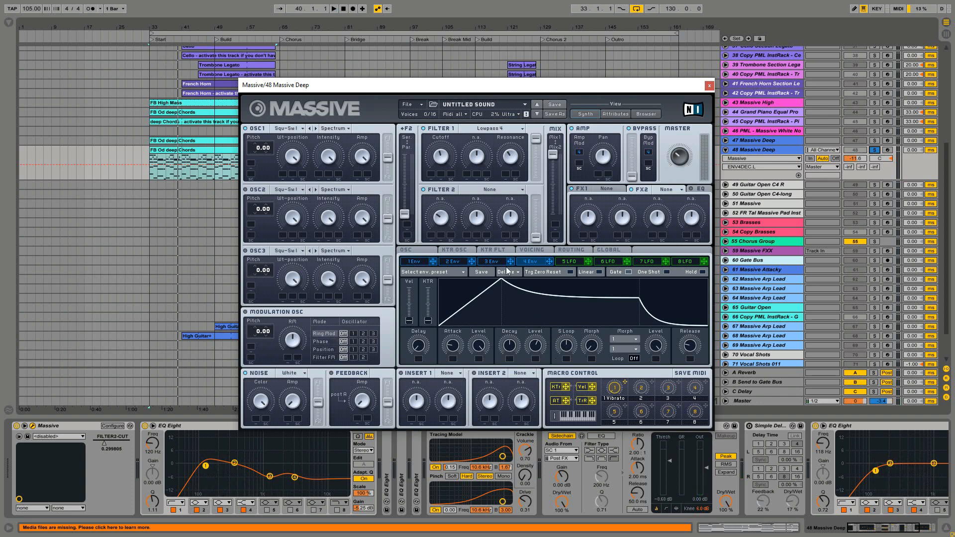
Switch Filter 1 to Highpass 4 and turn off the first EQ Eight in the track's device chain.
click(445, 157)
click(517, 128)
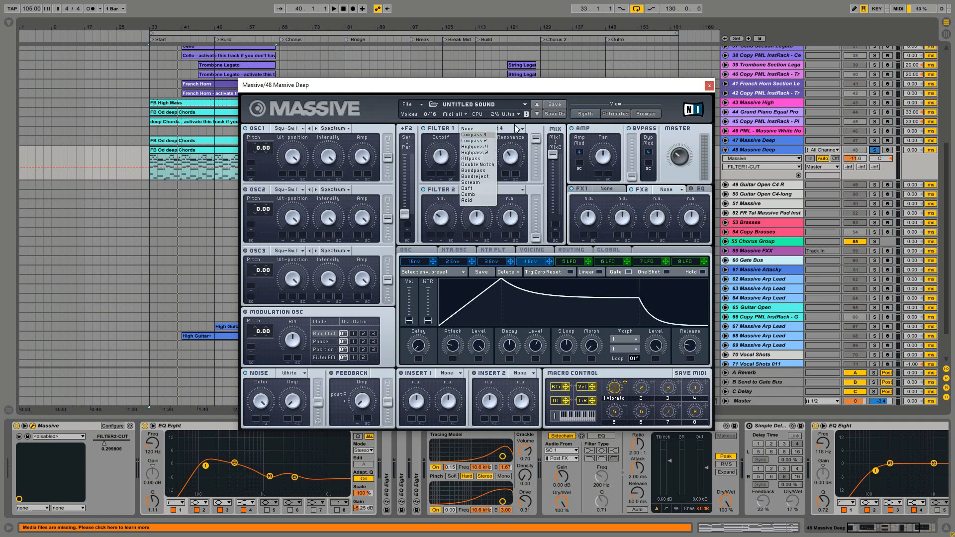
click(492, 147)
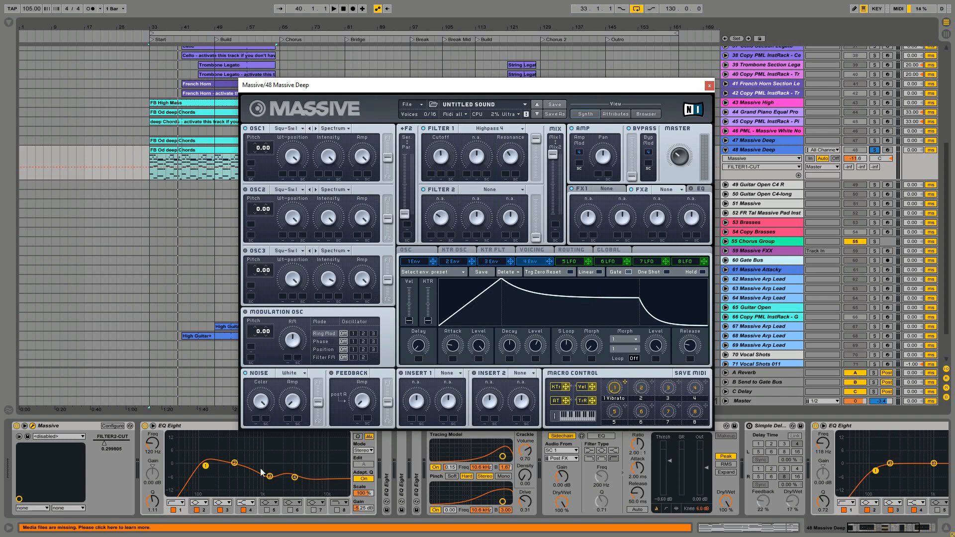
click(145, 426)
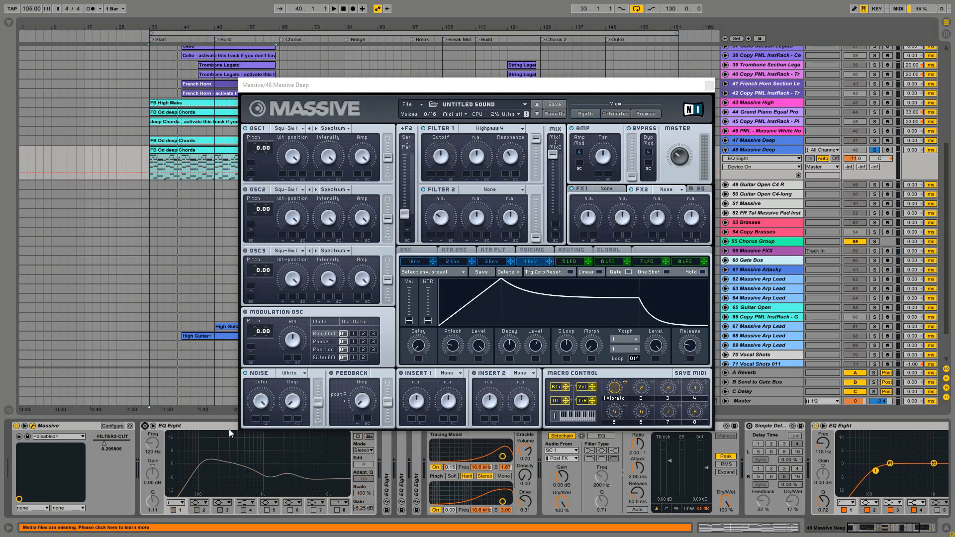
Play the chords through the Highpass 4 filter while lowering its resonance and sweeping the Filter 1 cutoff.
key(space)
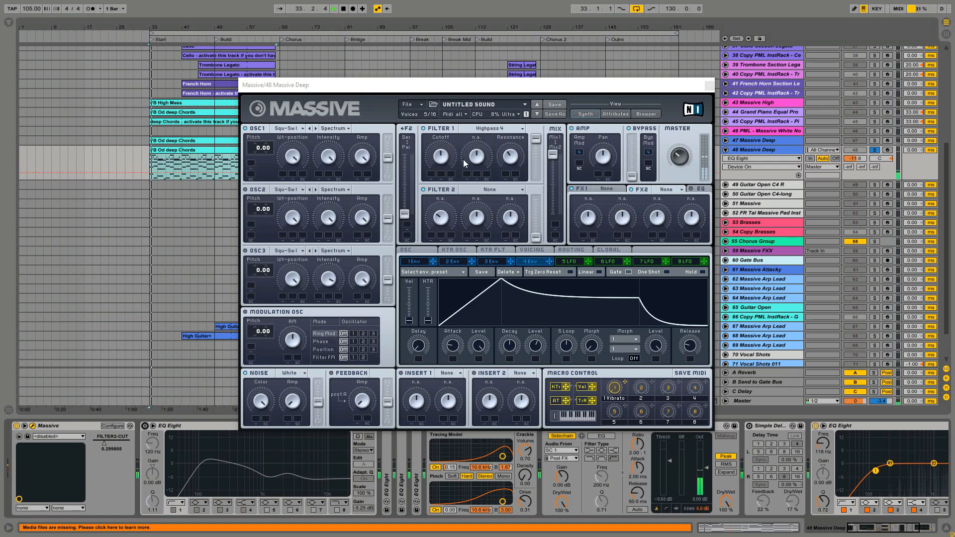
click(442, 157)
drag(510, 157, 507, 170)
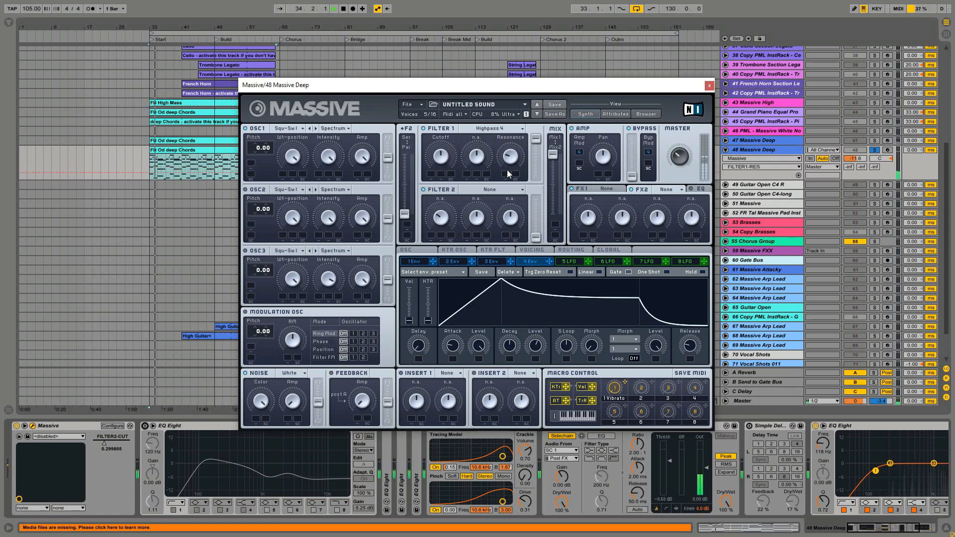
click(442, 163)
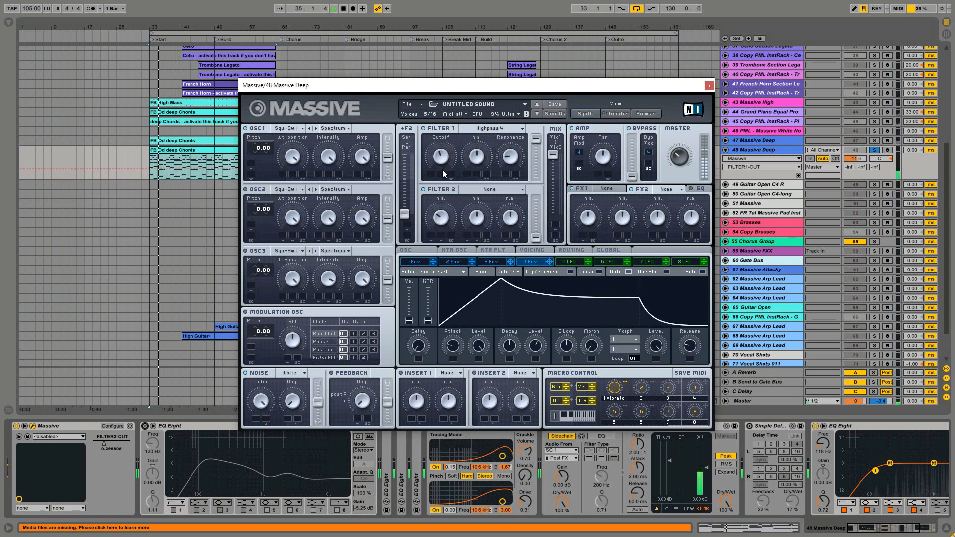
drag(443, 171, 443, 159)
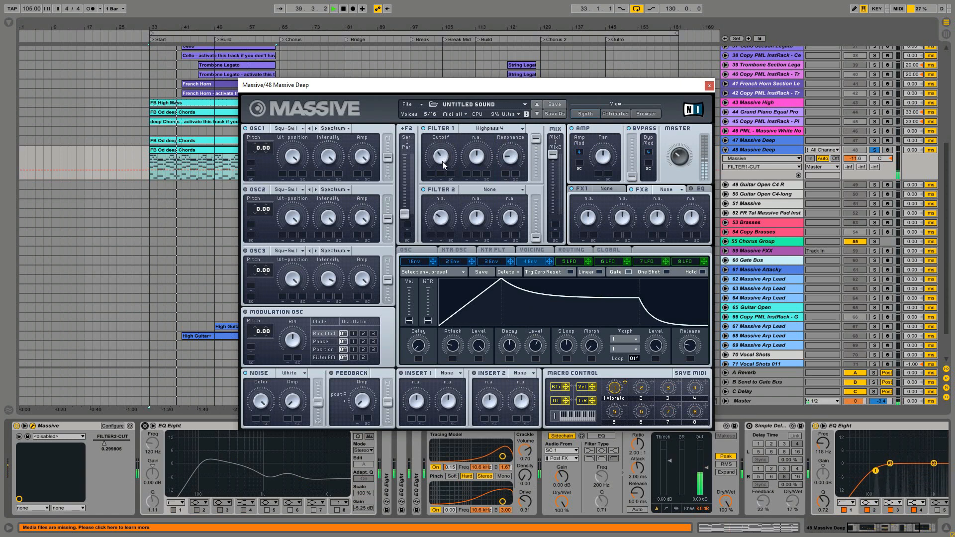
Switch Filter 1 to Bandpass and move the Massive window up, clear of the device chain.
click(522, 130)
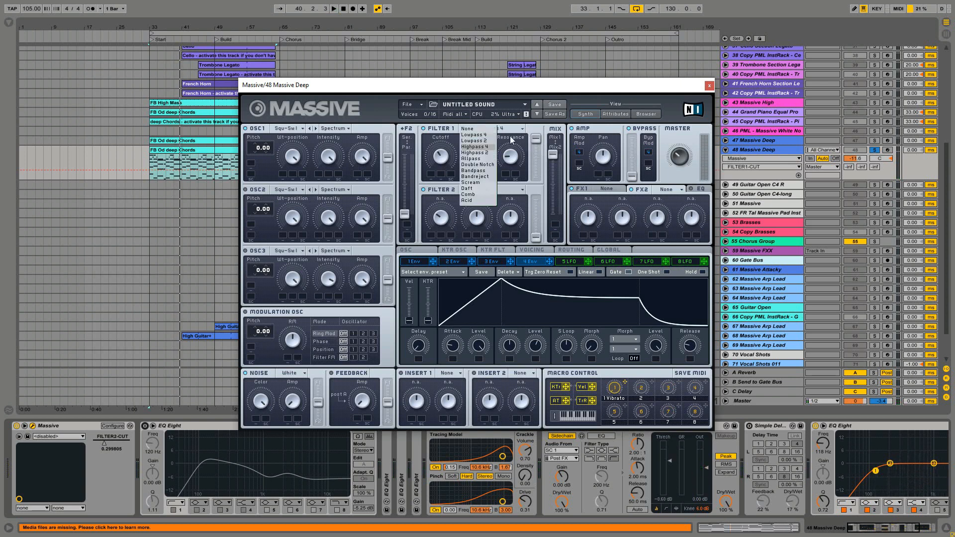
click(489, 171)
drag(515, 88, 512, 47)
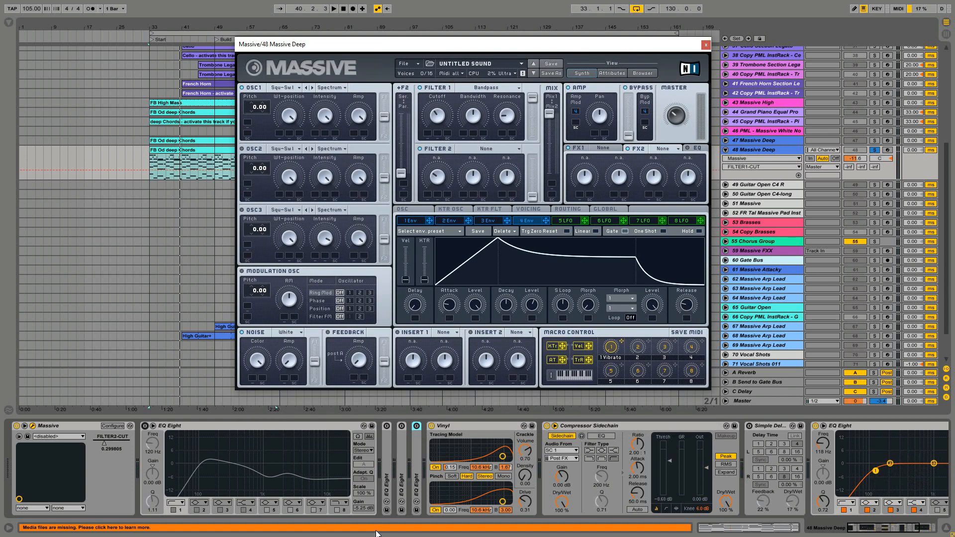
Unfold the third and fourth EQ Eight devices, try switching both on to compare their curves, and undo the activations.
double_click(408, 473)
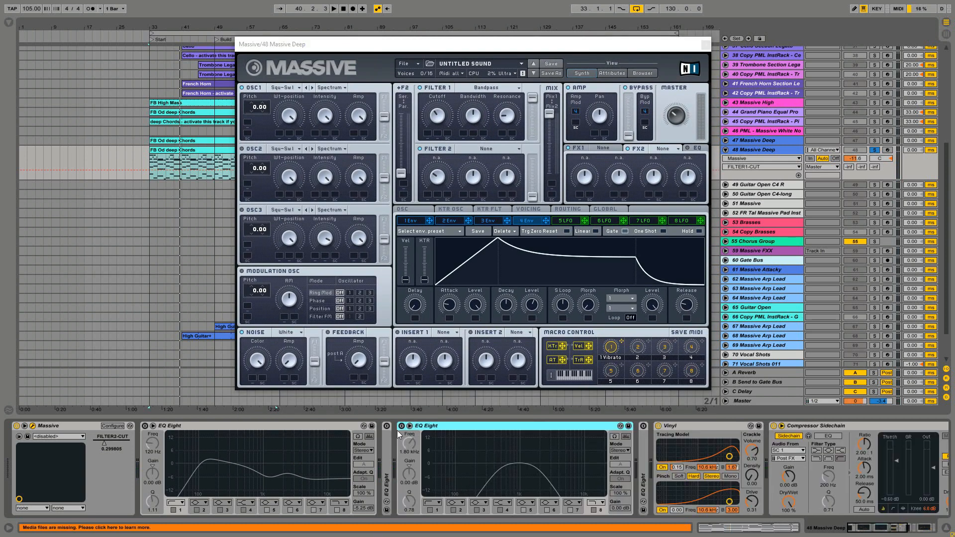
key(0)
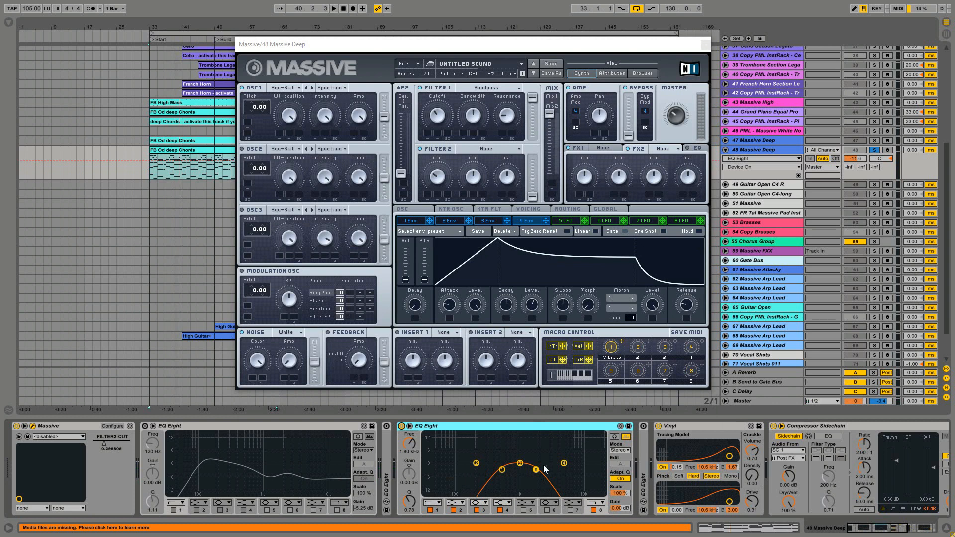
double_click(644, 477)
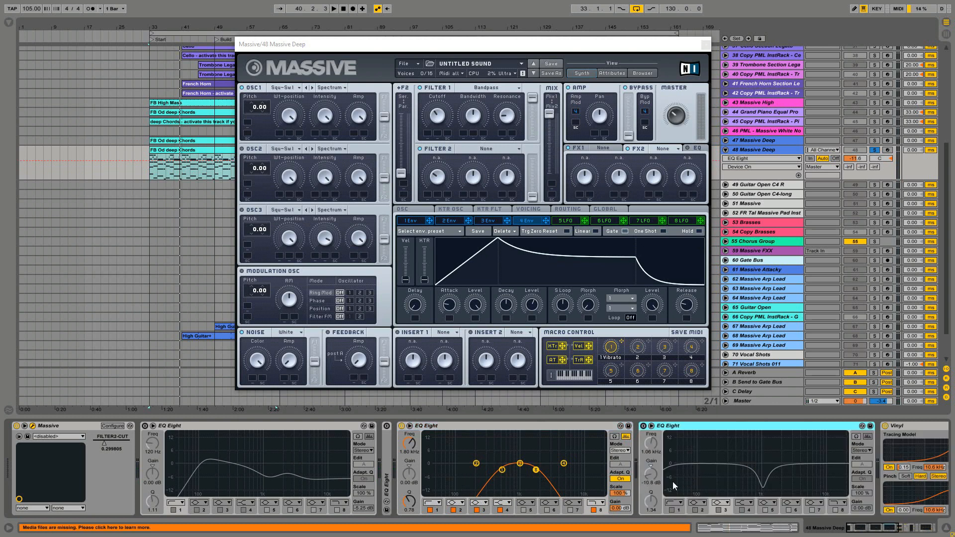
click(643, 425)
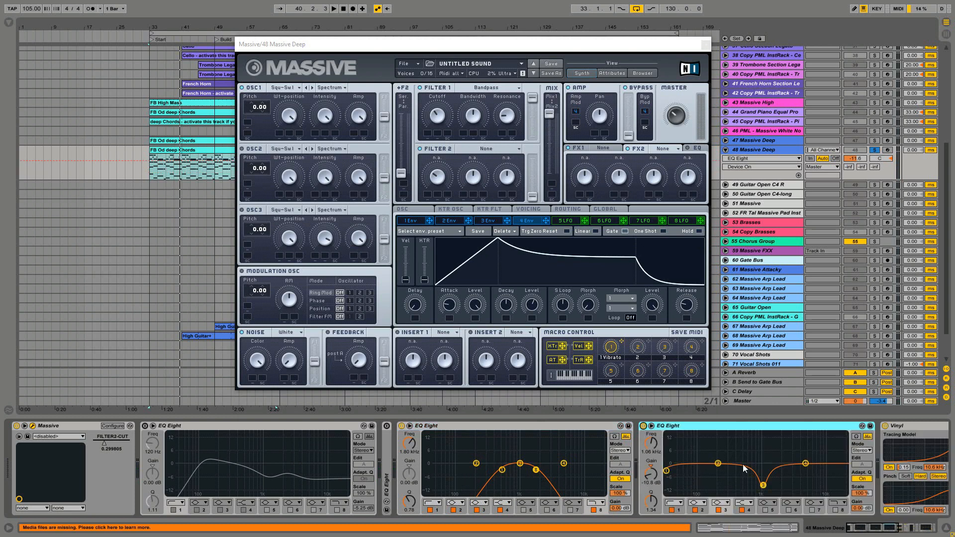
key(ctrl+z)
key(ctrl+z)
key(ctrl+z)
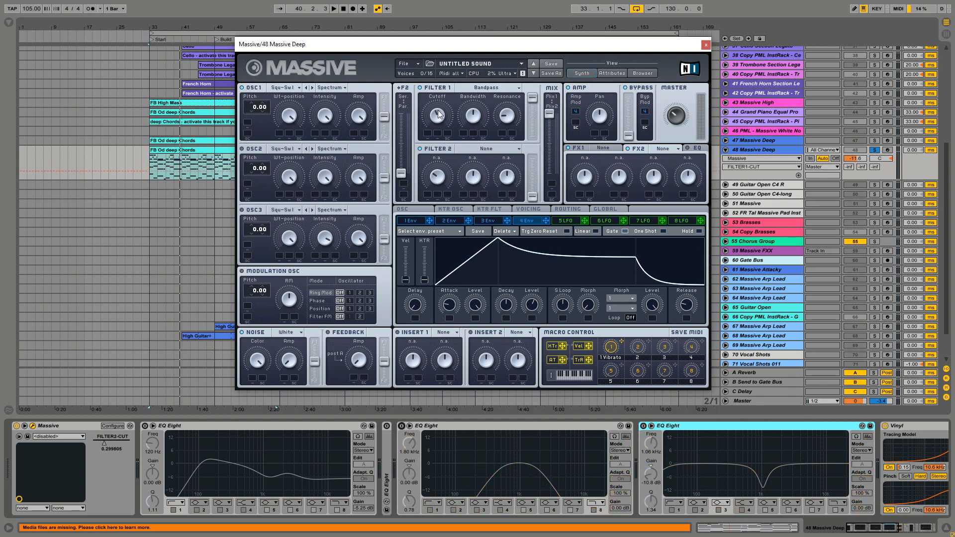
Switch on the third EQ Eight, try spreading its low and high cut points to widen the passband, and undo it.
click(402, 425)
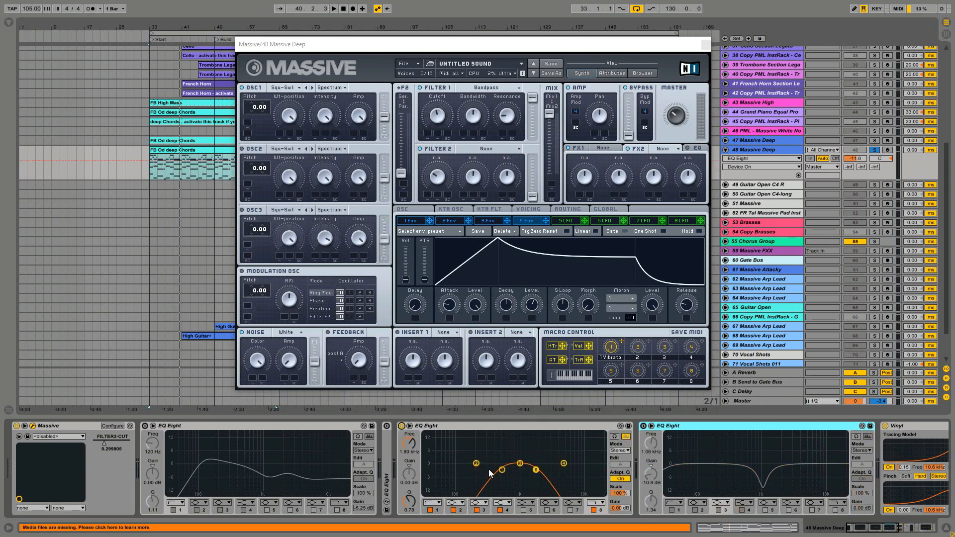
drag(536, 470, 562, 470)
drag(502, 470, 456, 471)
key(ctrl+z)
key(ctrl+z)
key(ctrl+z)
key(ctrl+z)
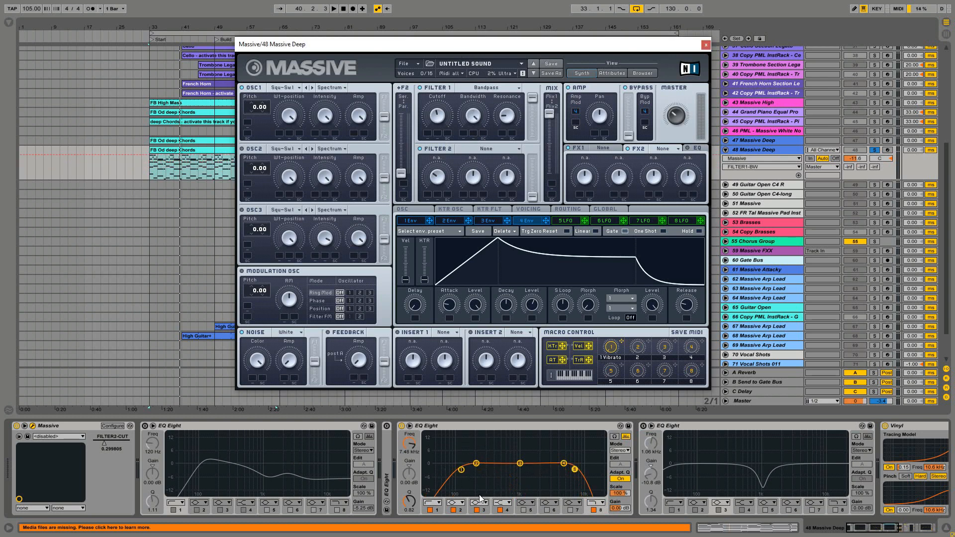
key(ctrl+z)
key(ctrl+z)
Audition the Bandpass filter with the chords while varying Filter 1's bandwidth, resonance and cutoff.
key(space)
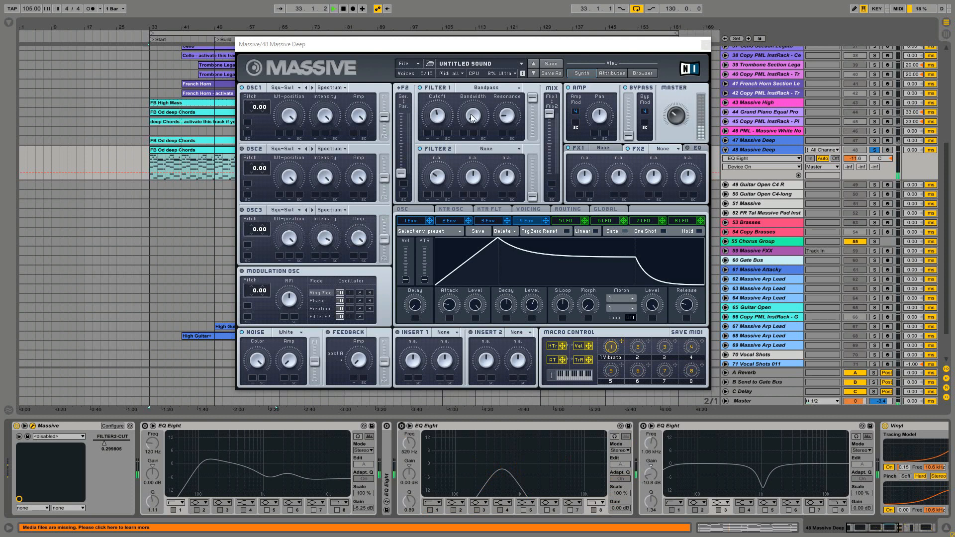
click(474, 60)
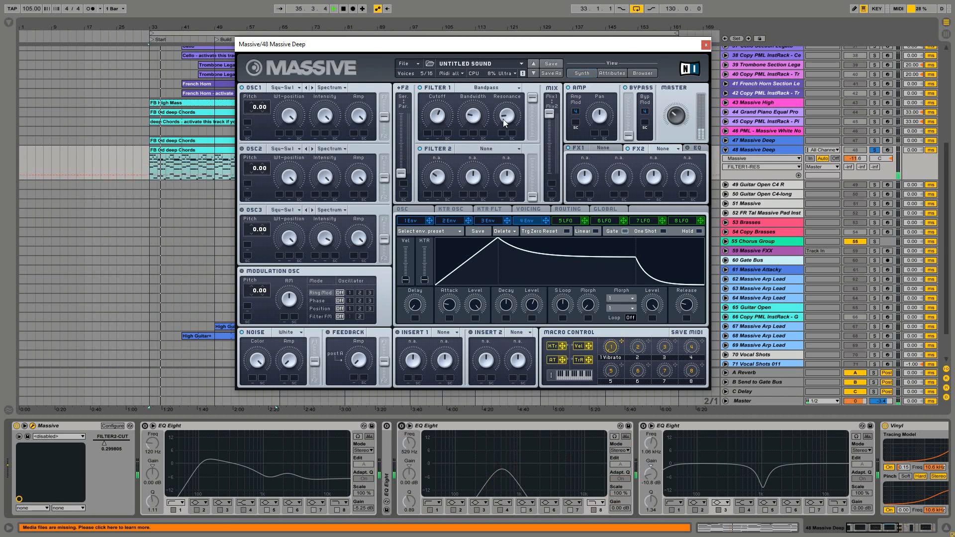
click(439, 115)
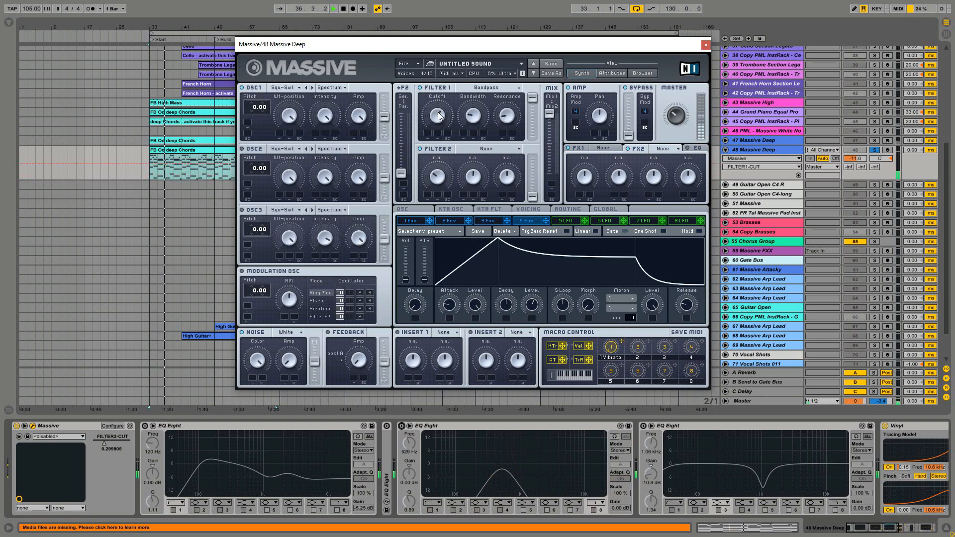
key(space)
Switch Filter 1 to Bandreject and vary its bandwidth and cutoff while the chords play.
click(486, 88)
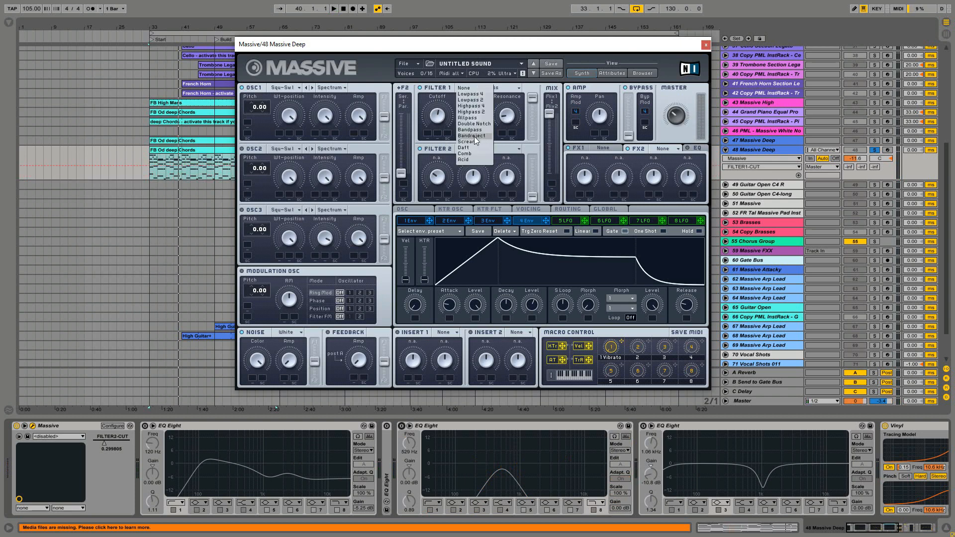
click(476, 136)
key(space)
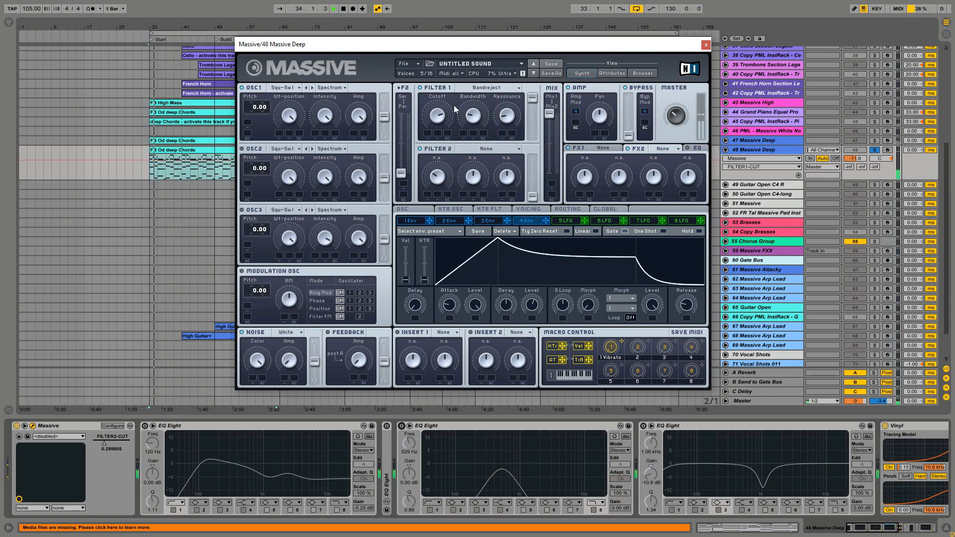
click(474, 114)
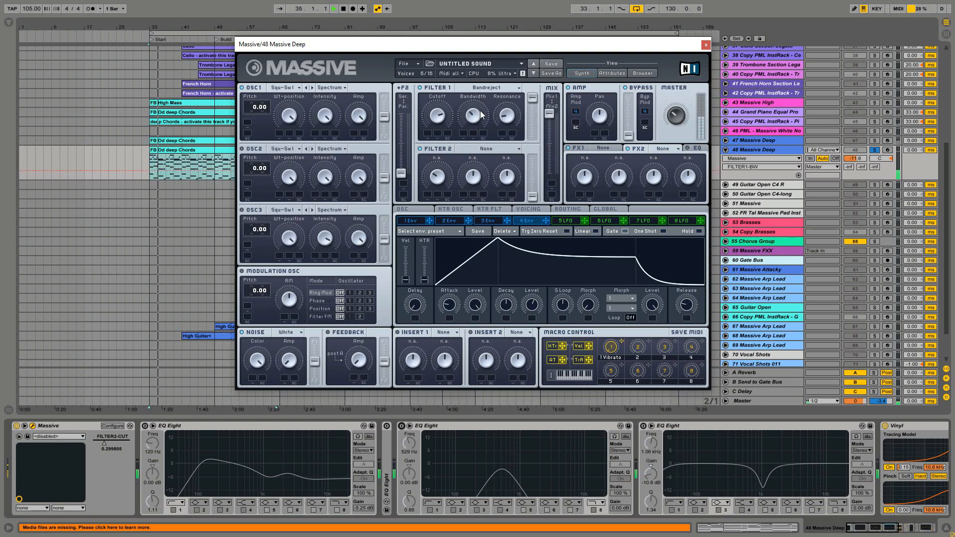
click(438, 116)
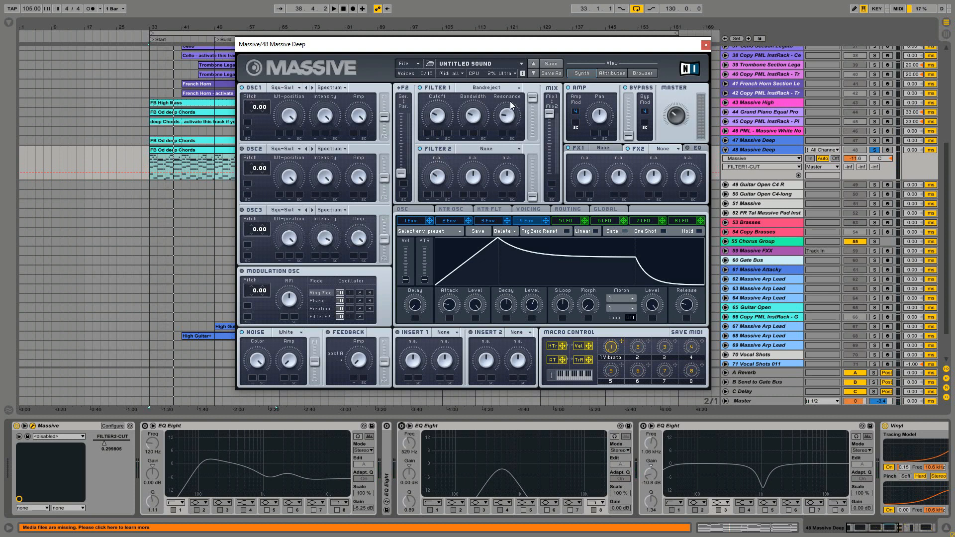
Switch Filter 1 to Lowpass 4 and load the Reverb effect in FX1.
click(508, 89)
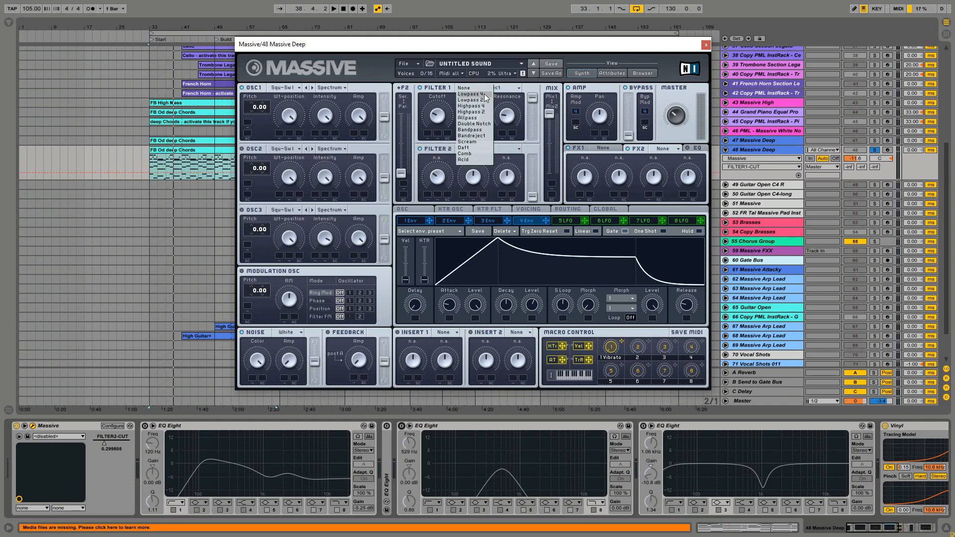
click(484, 93)
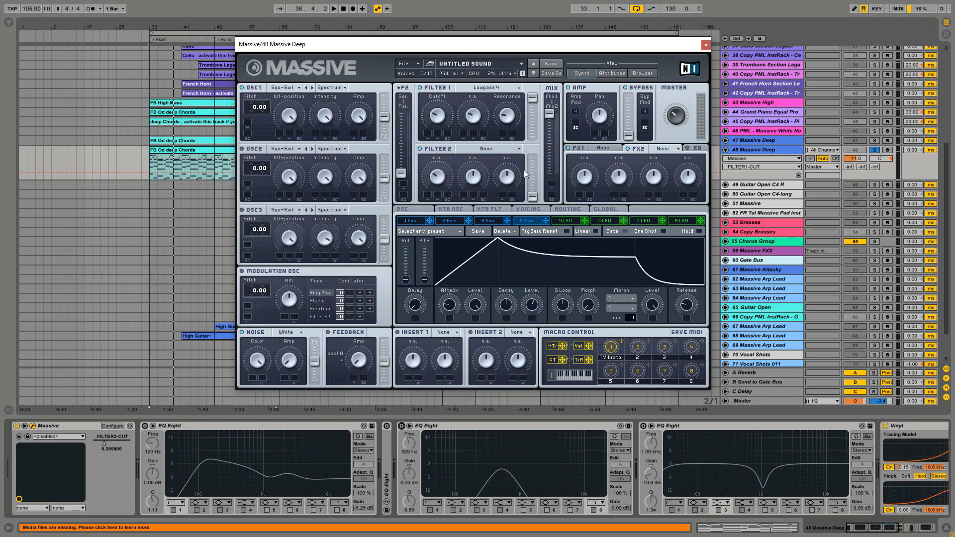
click(620, 148)
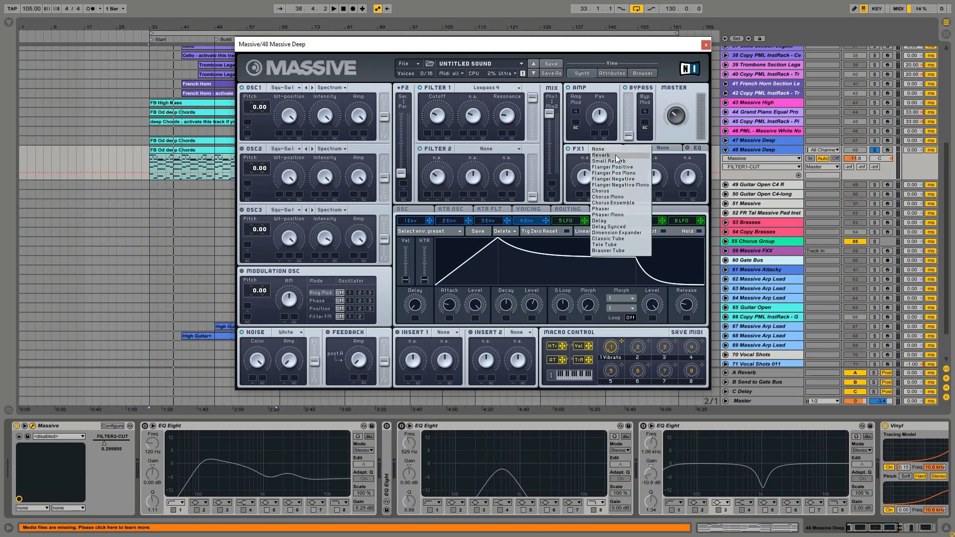
click(615, 155)
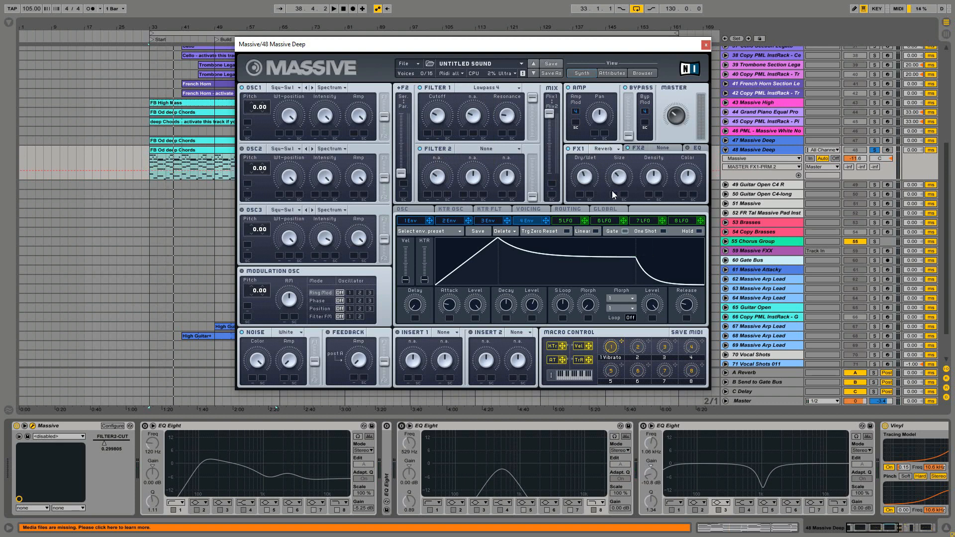
Adjust the reverb's dry/wet and size along with the Filter 1 cutoff while the chords play.
click(592, 180)
key(space)
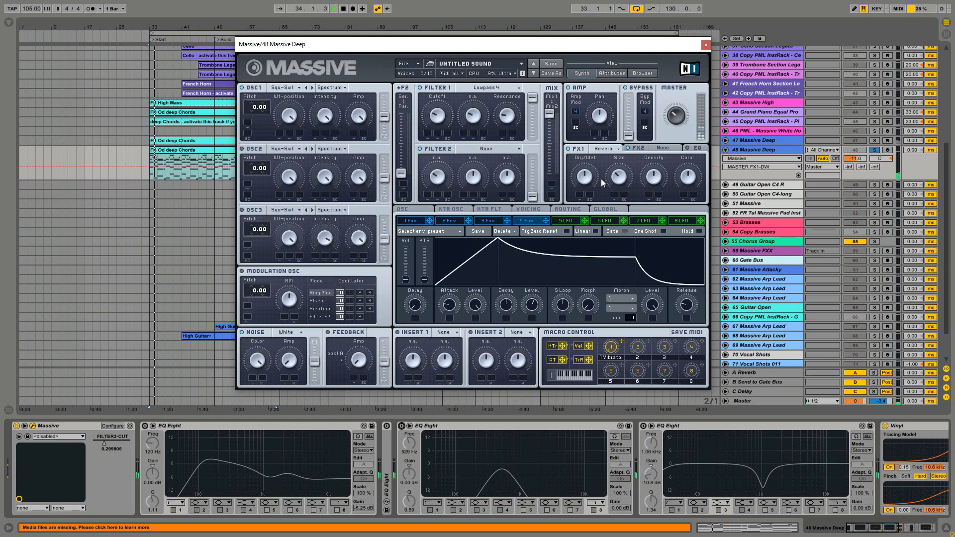
click(622, 177)
click(589, 180)
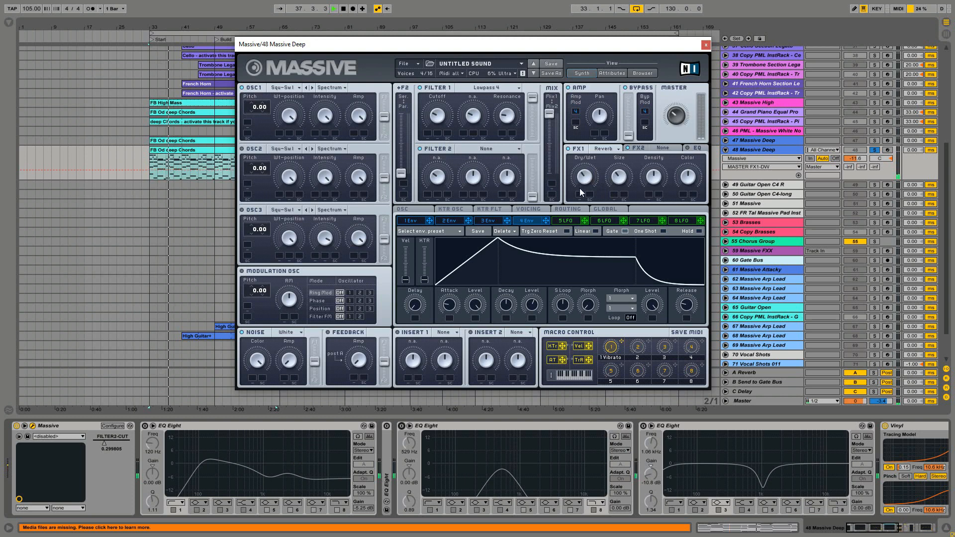
click(435, 117)
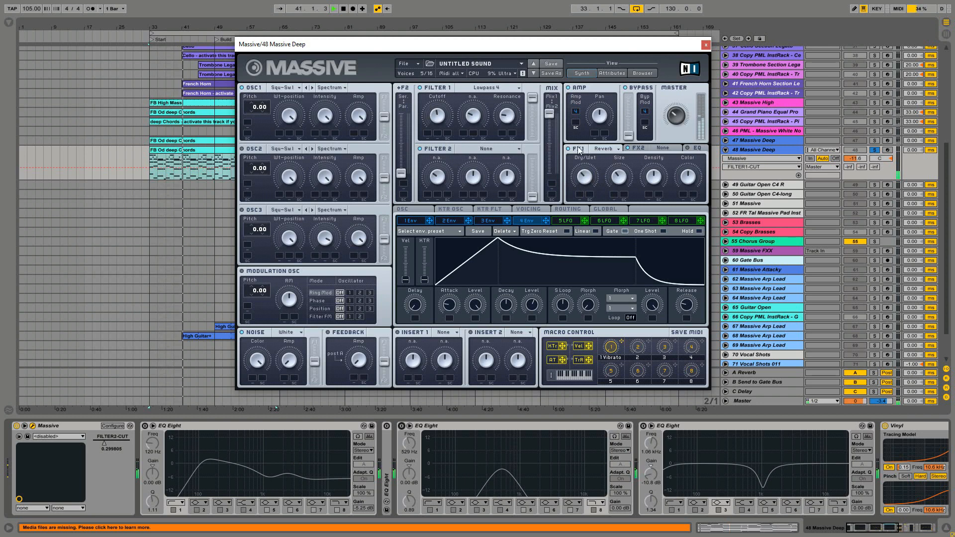
click(584, 175)
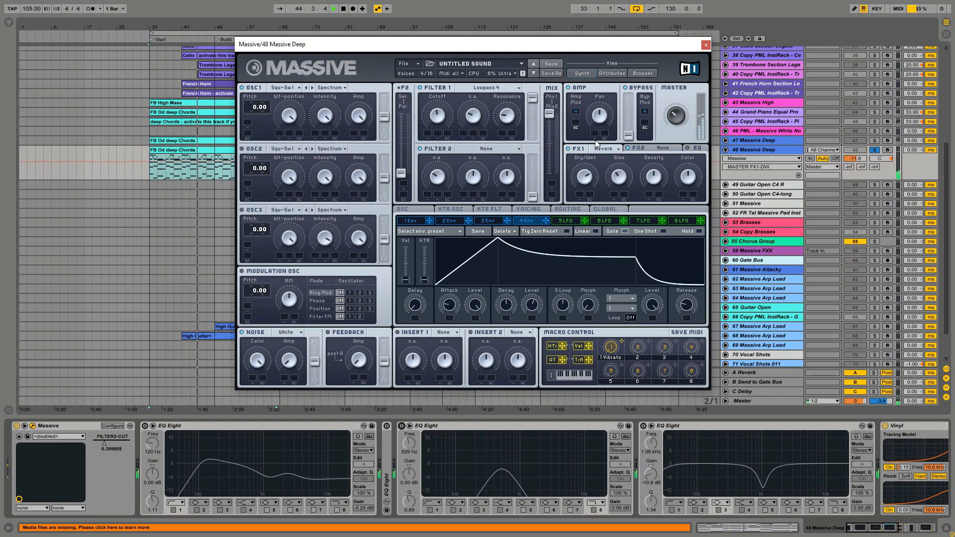
Load the Chorus effect in FX2 and adjust its dry/wet amount while playing the chords.
click(648, 148)
click(673, 150)
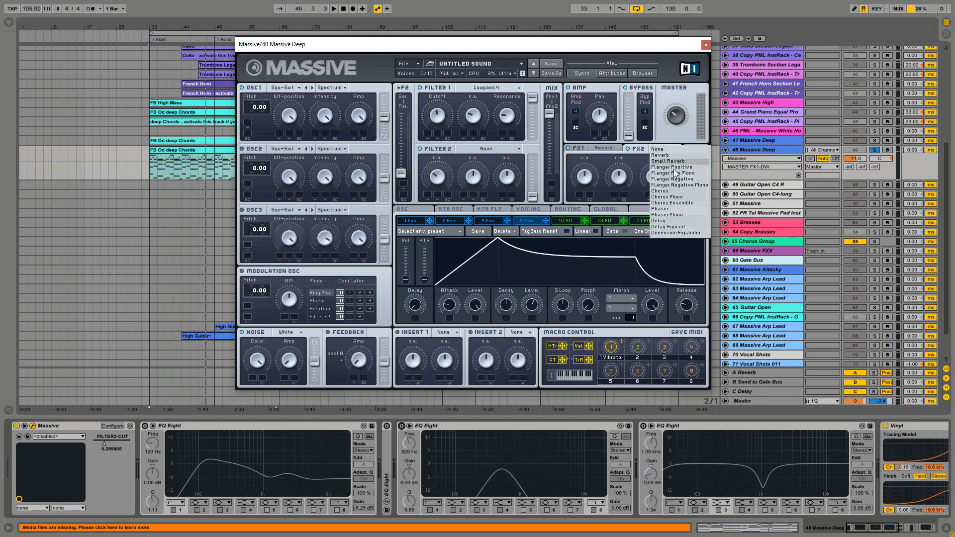
click(682, 192)
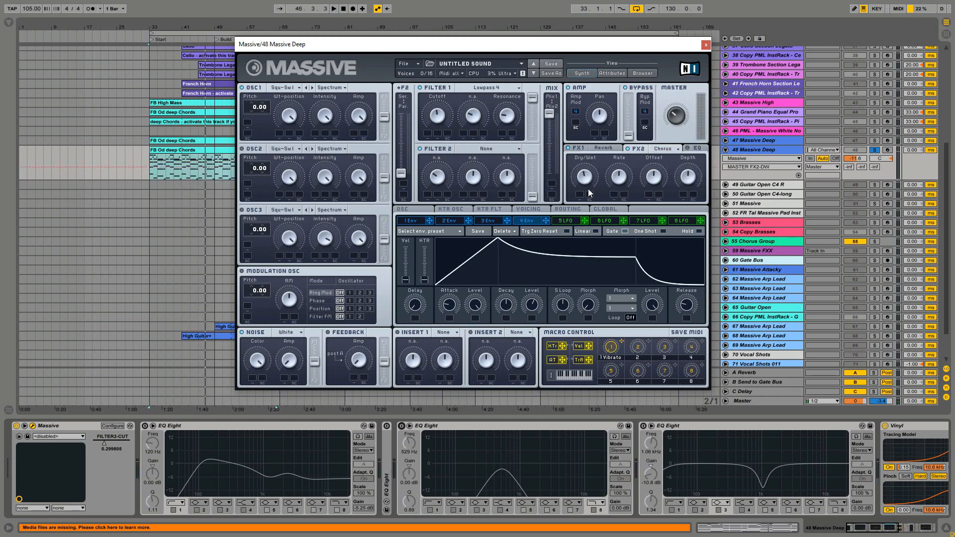
key(space)
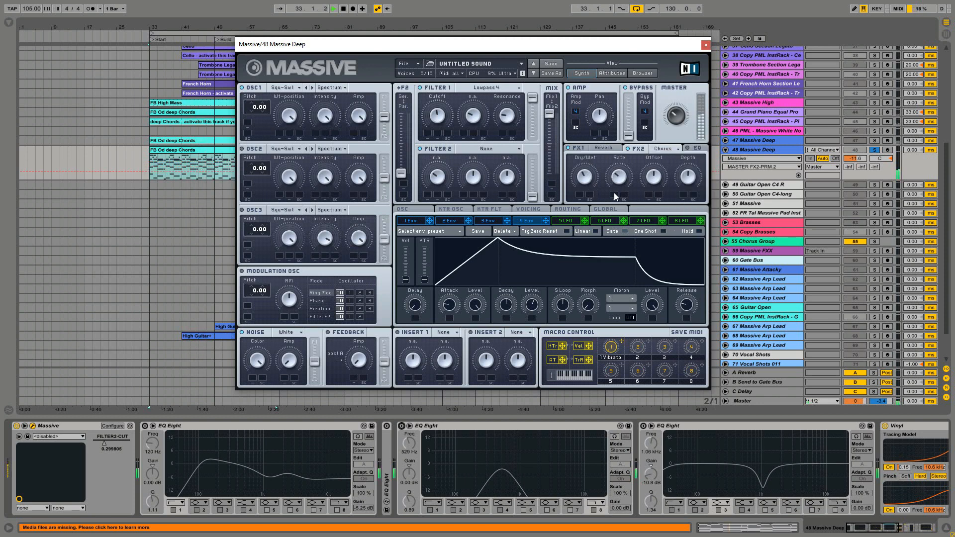
click(586, 185)
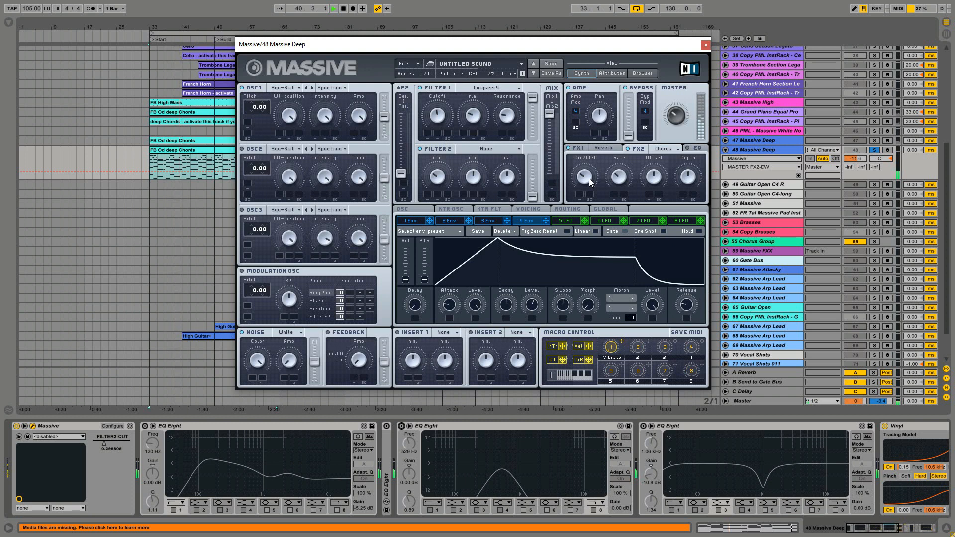
key(space)
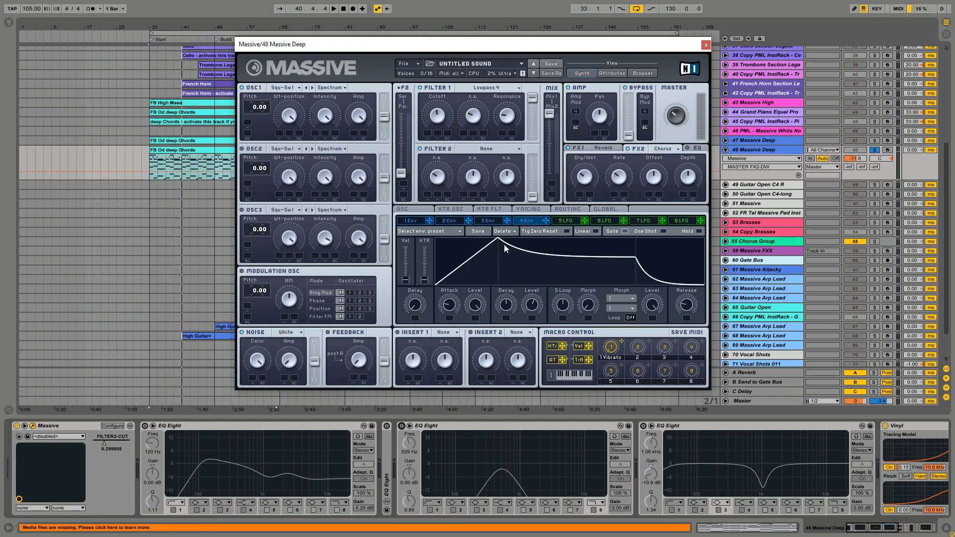
Set the voicing to 2 unison voices, enable the pitch cutoff spread at 0.40, and start playing the chords.
click(530, 209)
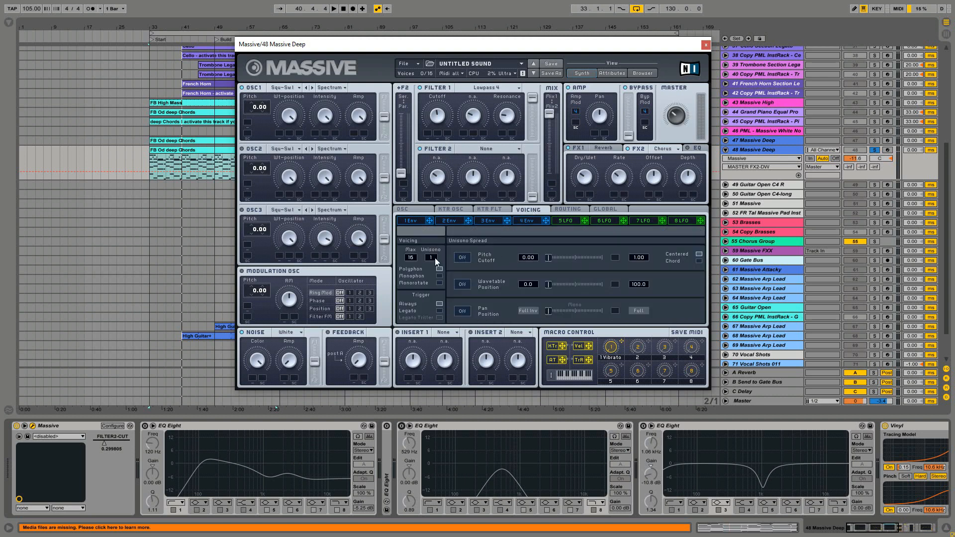
scroll(434, 258, up, 1)
click(363, 183)
drag(649, 227, 651, 217)
drag(549, 258, 557, 258)
key(space)
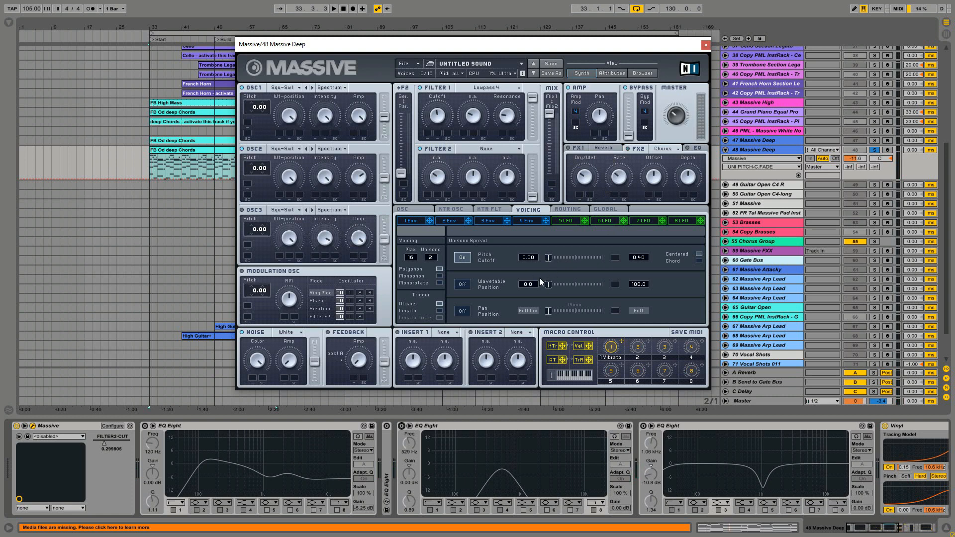
Try a slight unison pitch spread, and detune OSC1 to 0.11 and OSC2 to -0.18 while auditioning the chords.
mouse_move(548, 258)
mouse_down()
mouse_move(606, 259)
mouse_move(548, 258)
mouse_up()
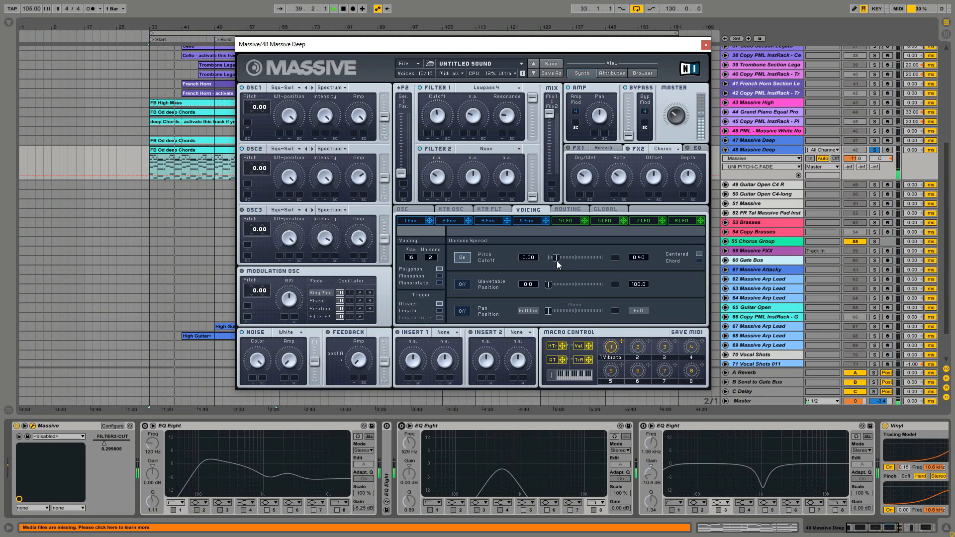
key(space)
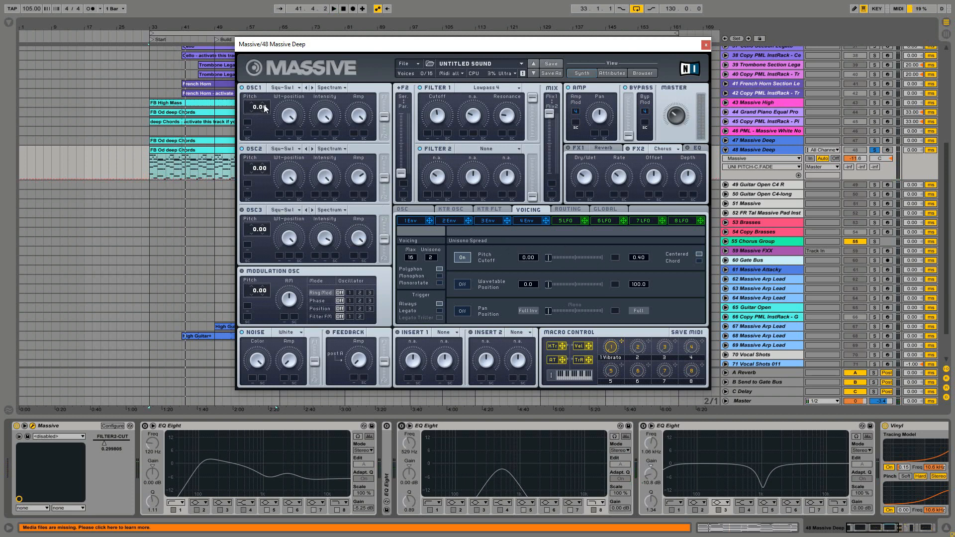
drag(265, 107, 267, 106)
drag(269, 108, 269, 105)
key(space)
drag(264, 171, 264, 180)
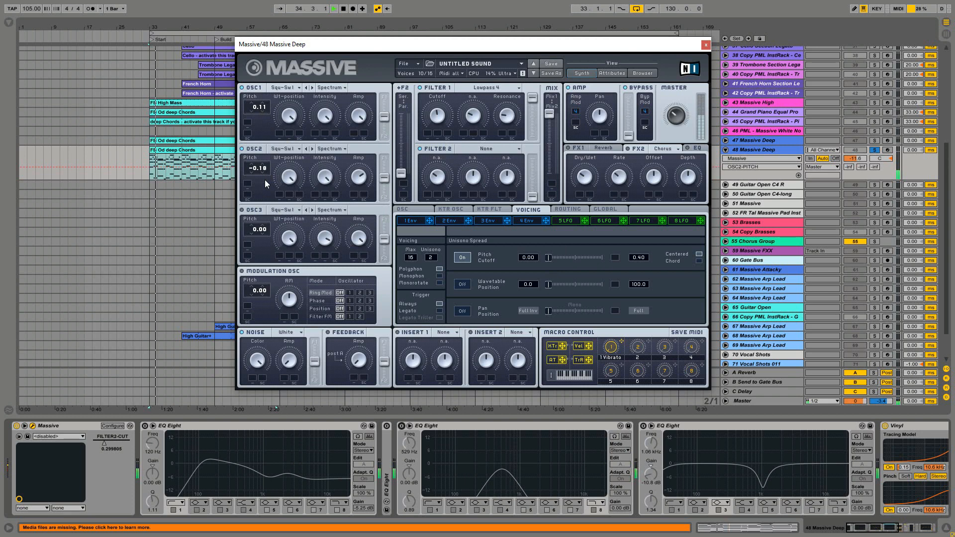
Compare the detuned oscillators with and without unison pitch spread, stop playback, and reset both oscillator pitches to 0.00.
drag(548, 259, 562, 258)
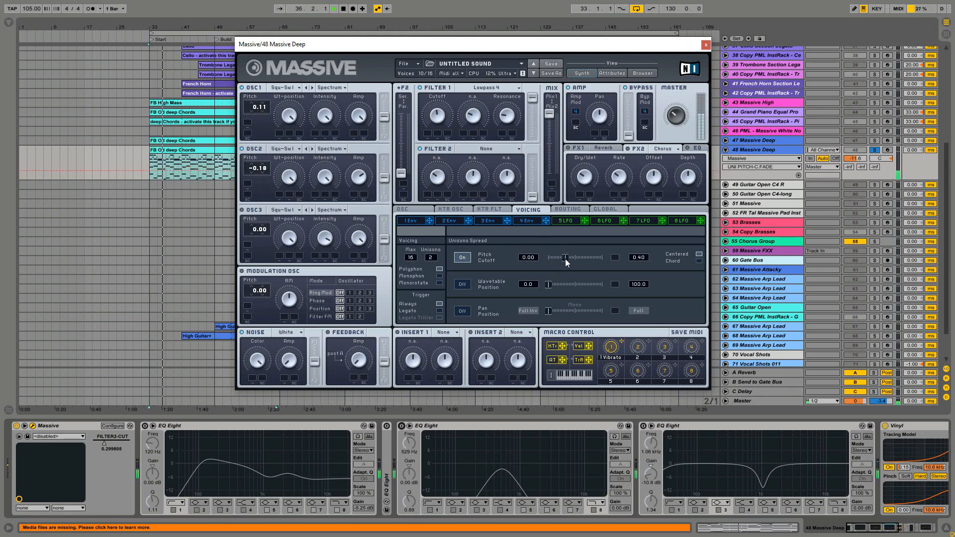
drag(562, 258, 546, 259)
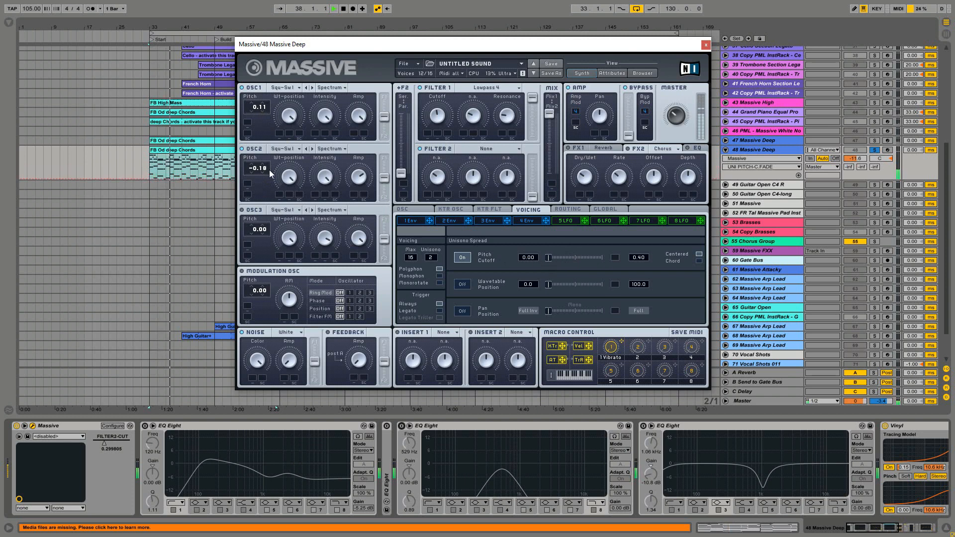
key(space)
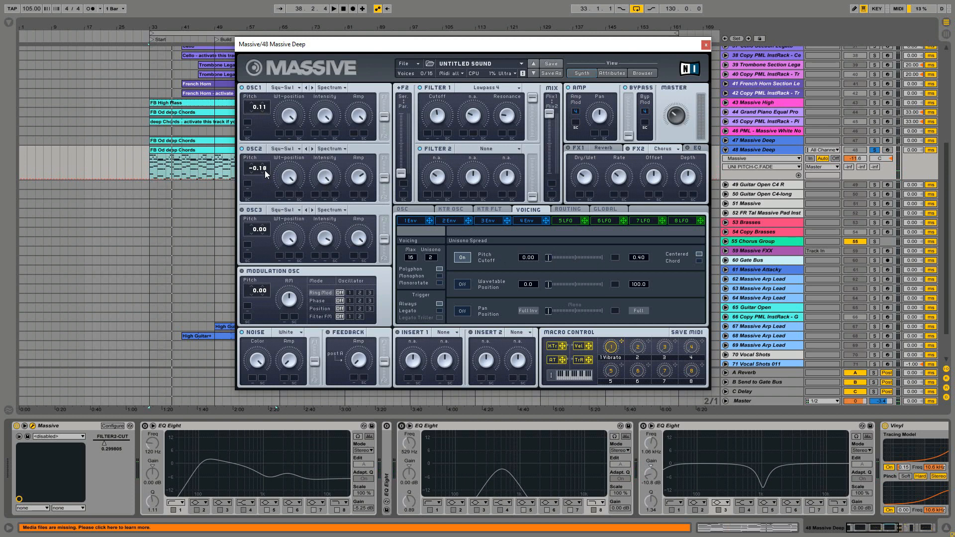
double_click(265, 170)
Raise the unison pitch cutoff spread slightly above zero and assign Envelope 3 to modulate it upward.
click(551, 258)
drag(555, 259, 559, 259)
click(489, 222)
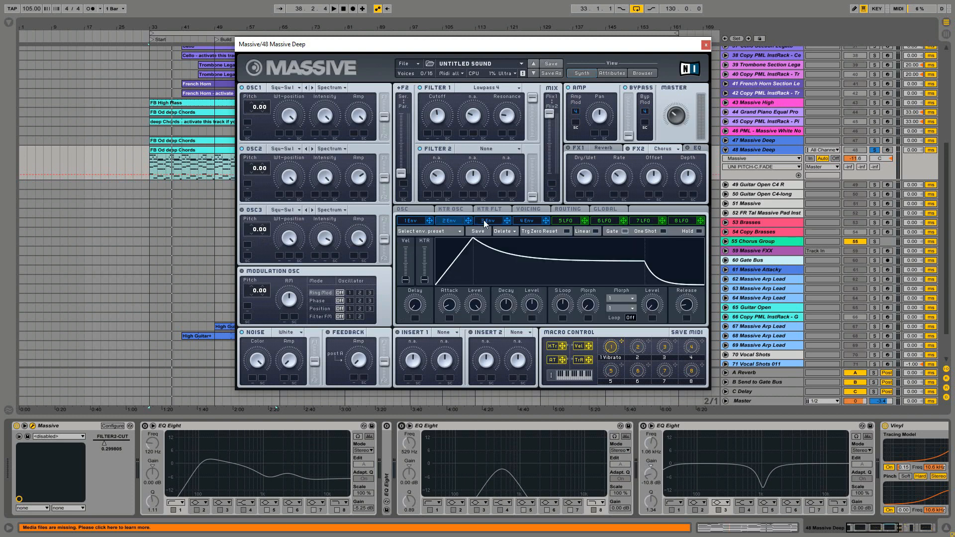
click(517, 212)
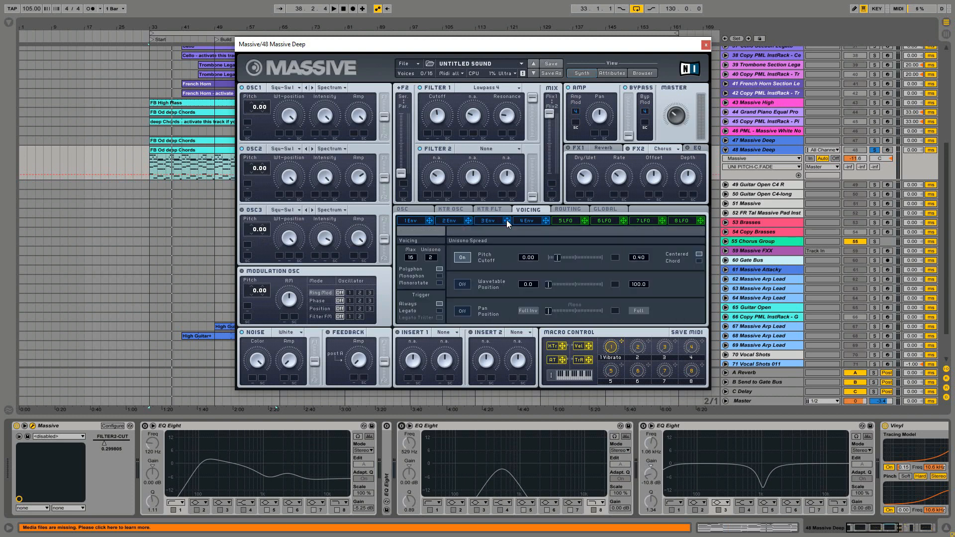
drag(616, 261, 616, 249)
click(489, 222)
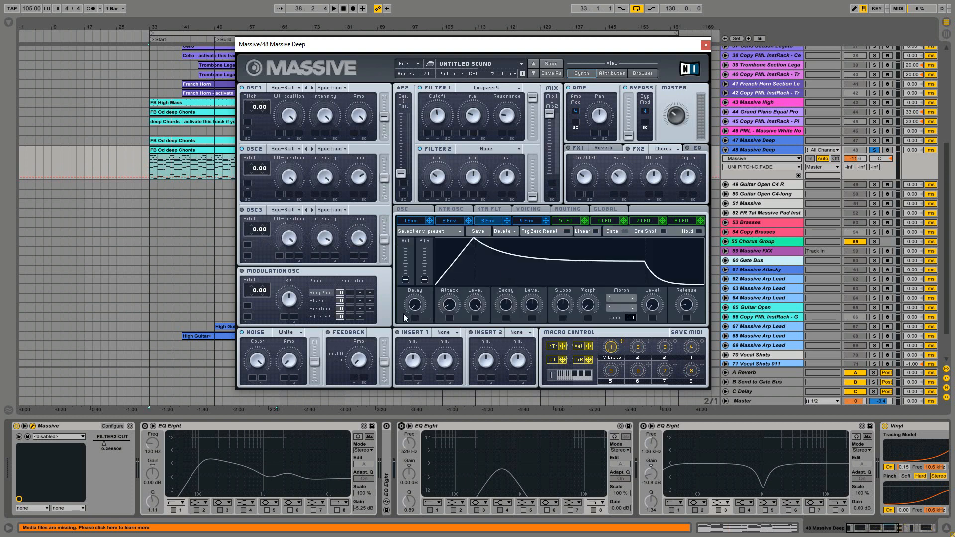
click(525, 209)
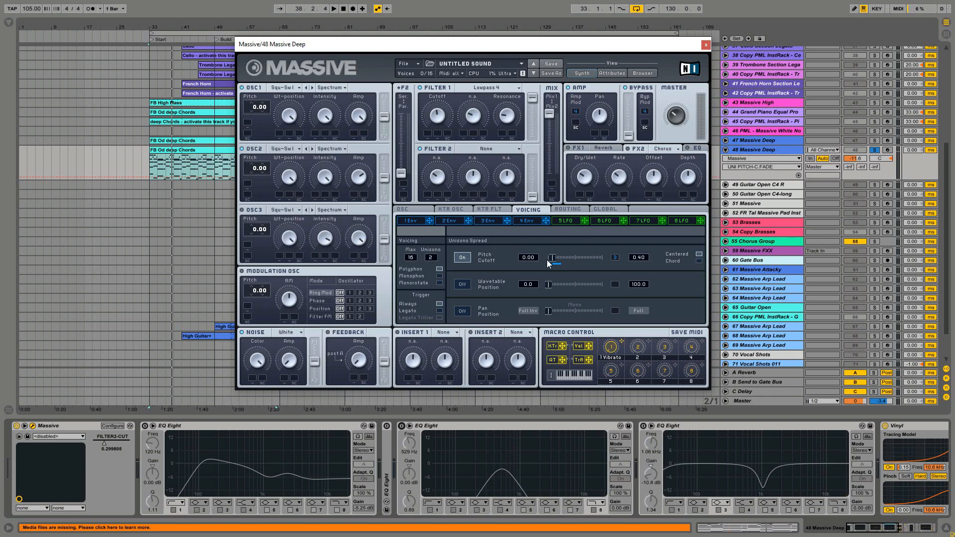
Raise Envelope 3's decay level to maximum and lengthen its attack while auditioning the chords.
click(490, 223)
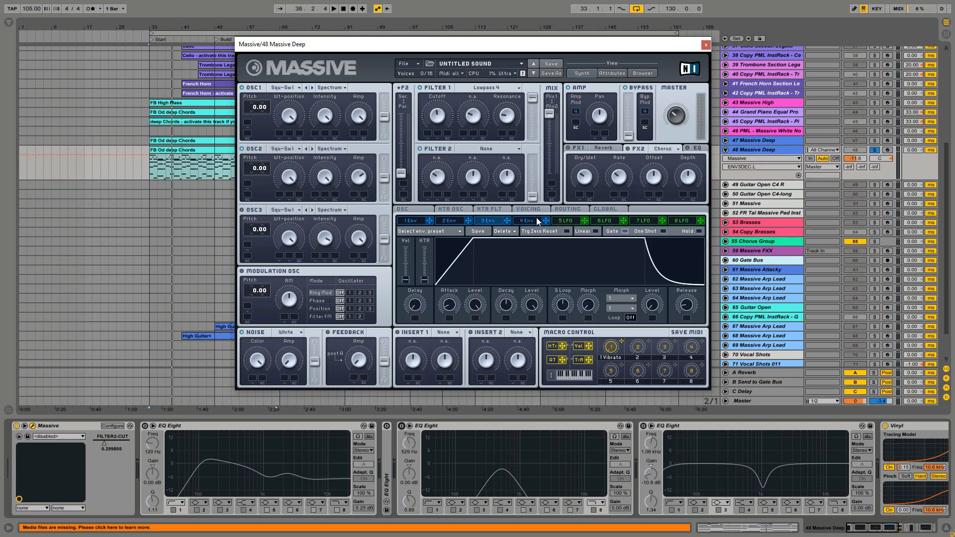
mouse_move(532, 304)
mouse_down()
mouse_move(530, 387)
mouse_move(529, 289)
mouse_up()
key(space)
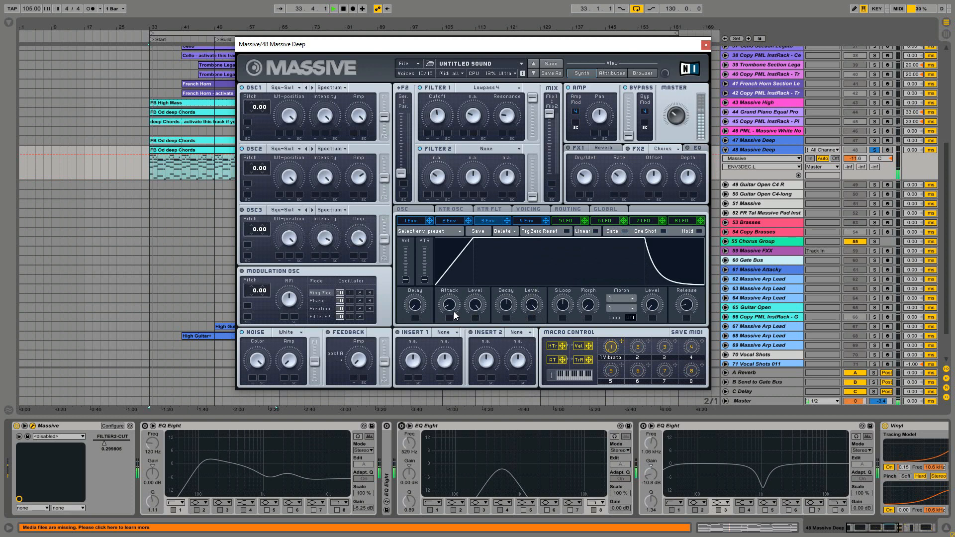
mouse_move(450, 307)
mouse_down()
mouse_move(456, 283)
mouse_move(454, 306)
mouse_up()
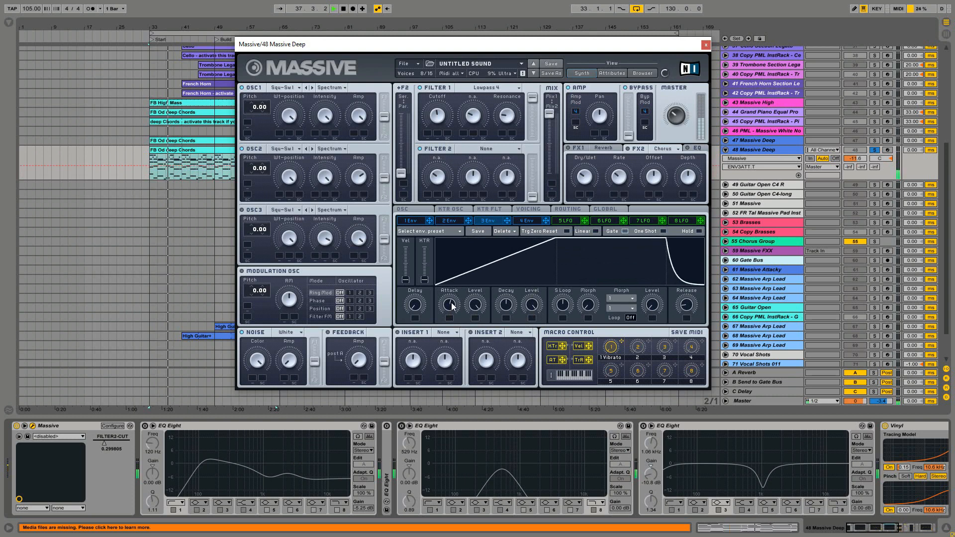
click(530, 209)
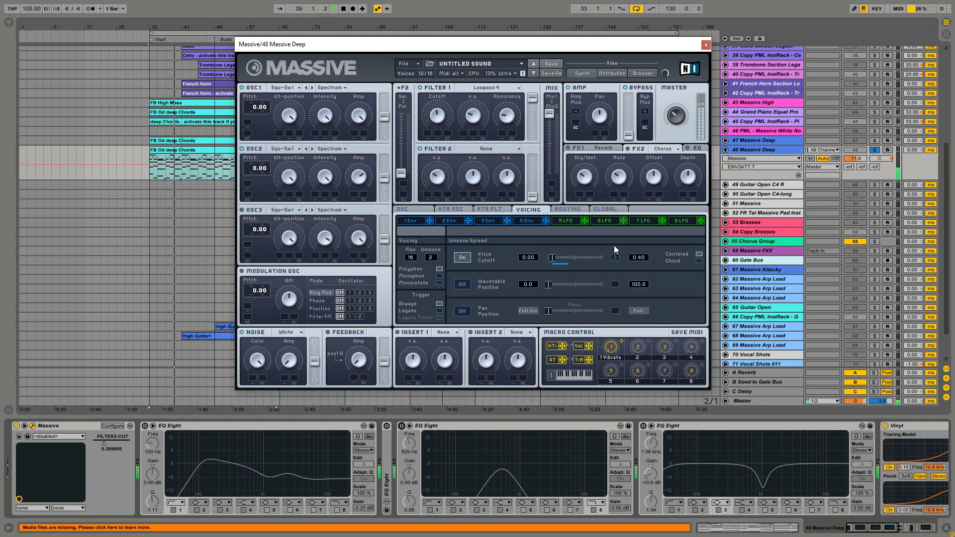
click(492, 221)
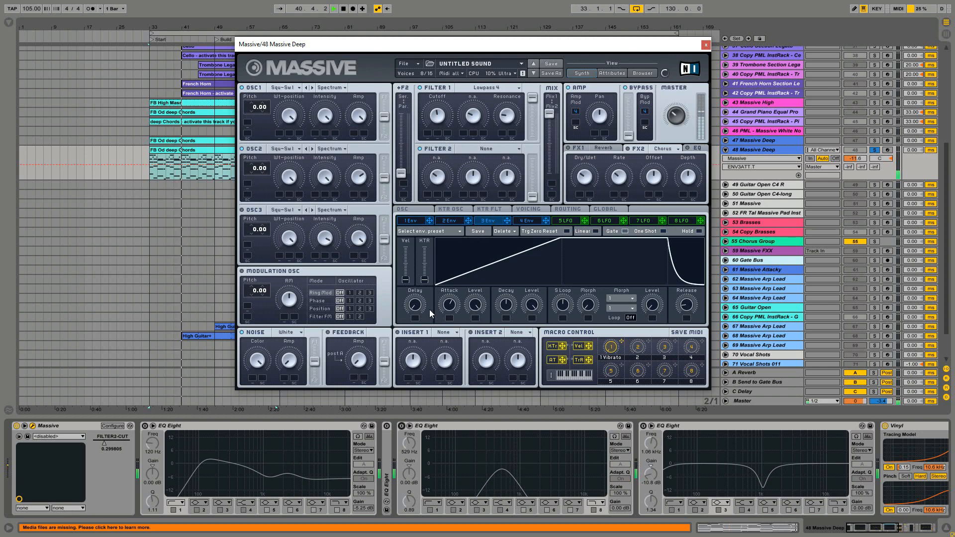
drag(450, 307, 450, 316)
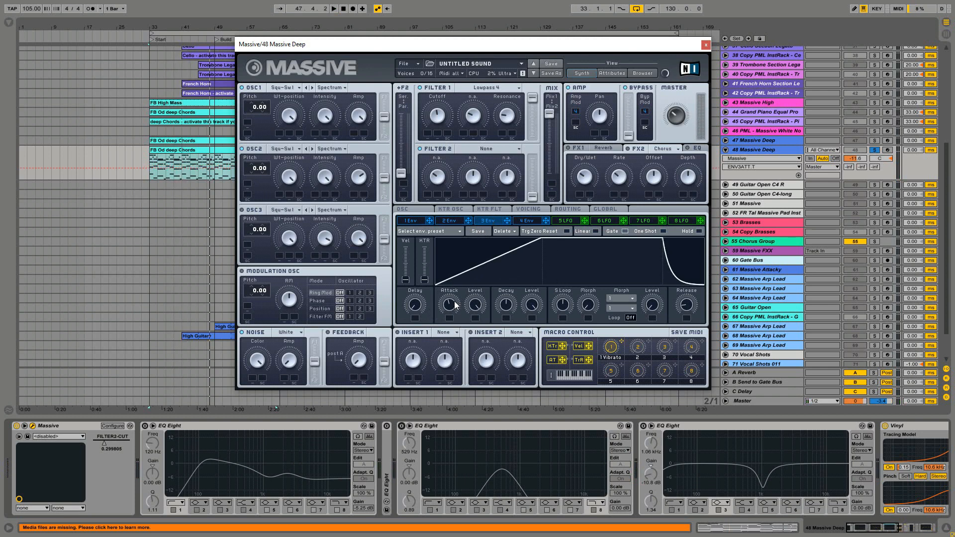
Assign LFO 5 to the OSC1 and OSC2 pitches with modulation amounts of 0.30 and 0.21, and audition the chords.
click(568, 219)
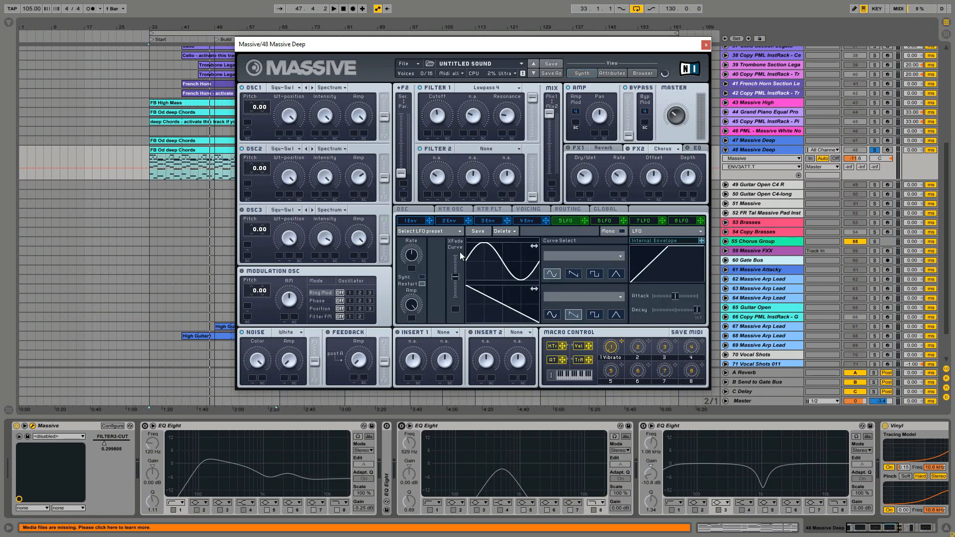
drag(585, 221, 252, 123)
drag(586, 220, 248, 186)
drag(265, 103, 265, 93)
drag(268, 185, 273, 167)
drag(268, 126, 266, 123)
key(space)
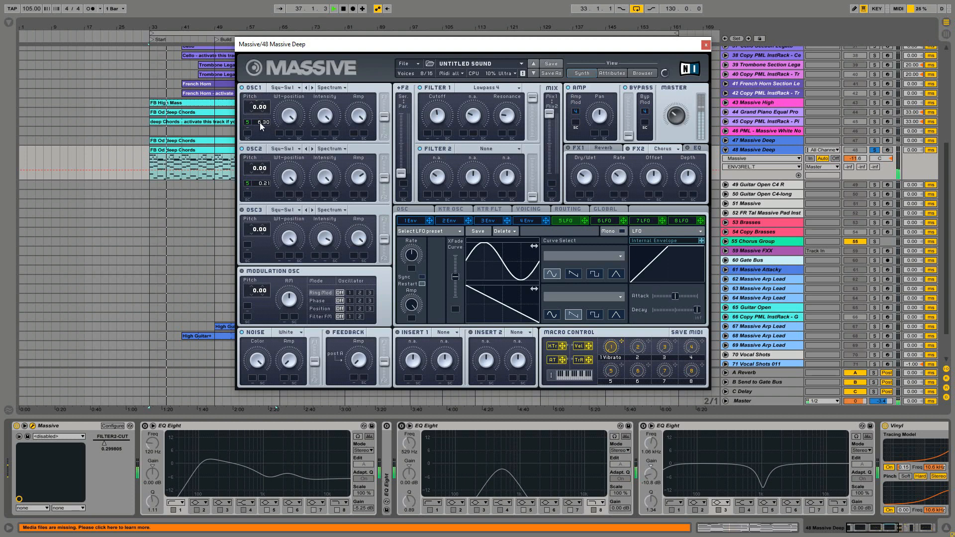
drag(259, 122, 273, 98)
Adjust LFO 5's rate during playback and check the FX1 reverb with the chords playing.
click(413, 262)
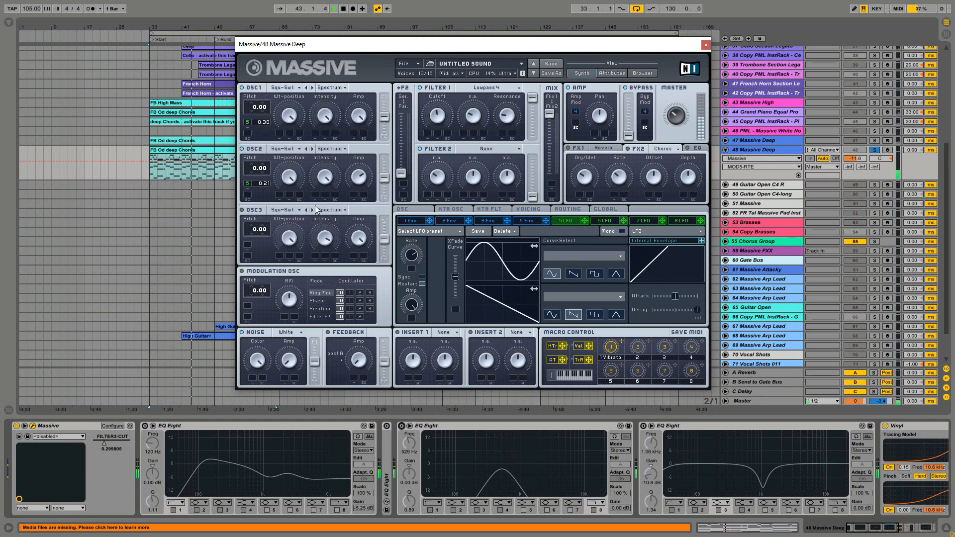
key(space)
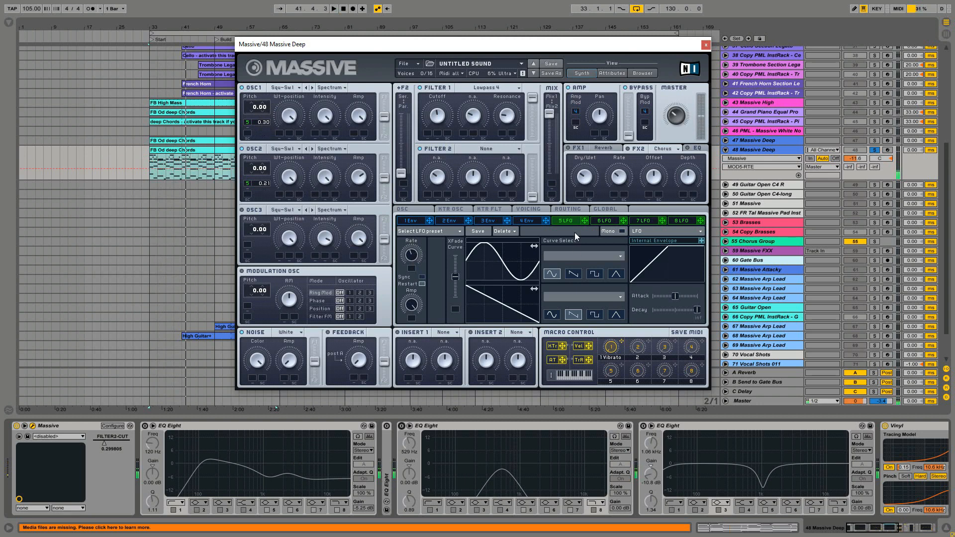
click(605, 149)
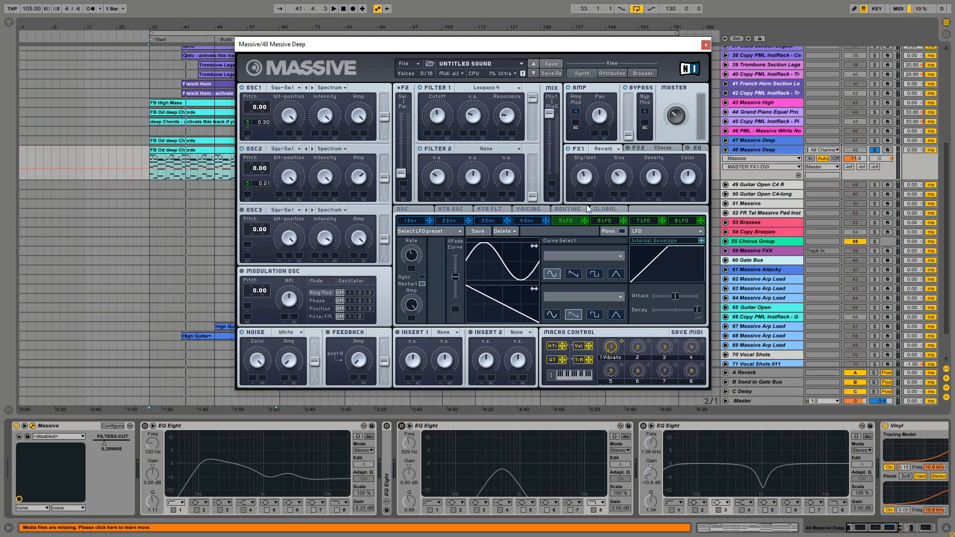
key(space)
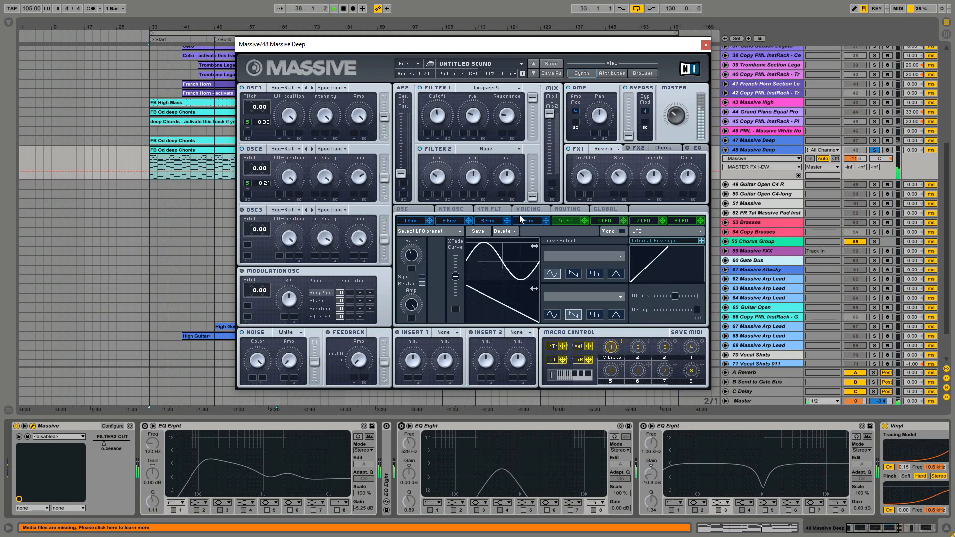
Assign Envelope 2 to modulate the Filter 1 cutoff upward.
click(455, 222)
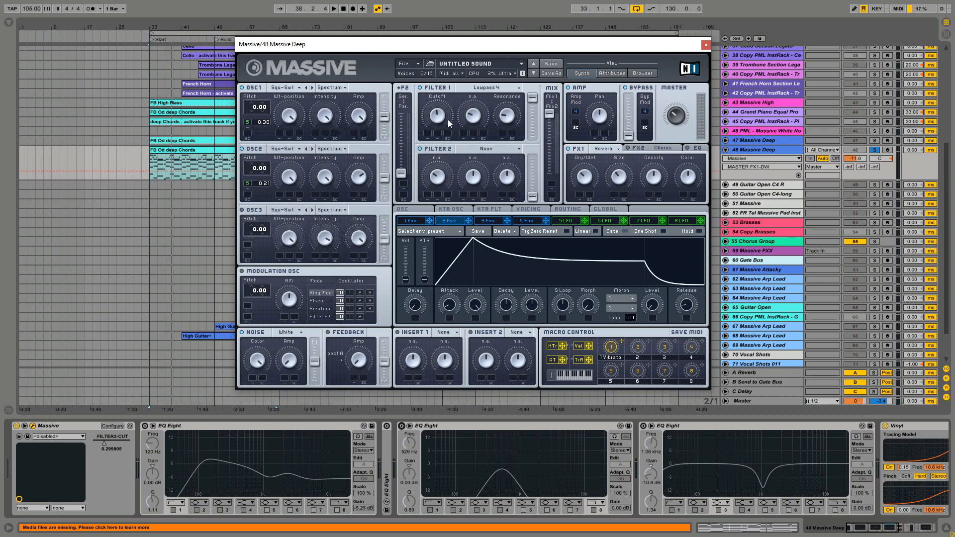
drag(469, 221, 450, 140)
click(439, 111)
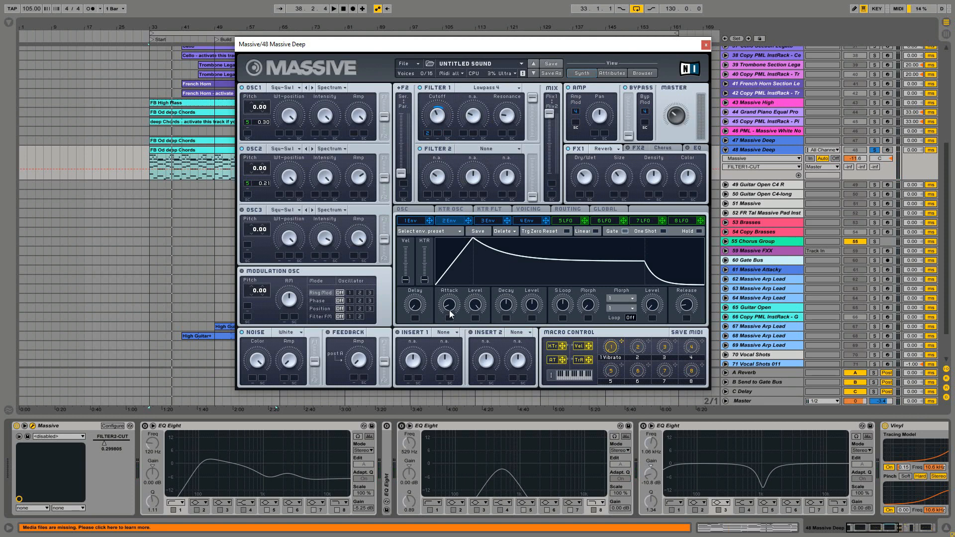
Lengthen Envelope 2's attack and set its decay level slightly below maximum while auditioning the Filter 1 cutoff sweep.
drag(450, 310, 459, 277)
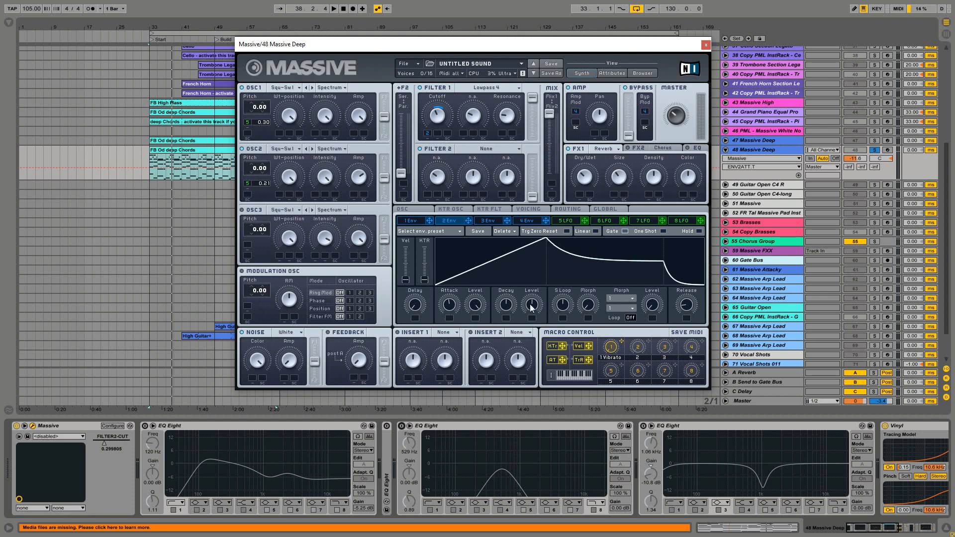
drag(531, 308, 557, 237)
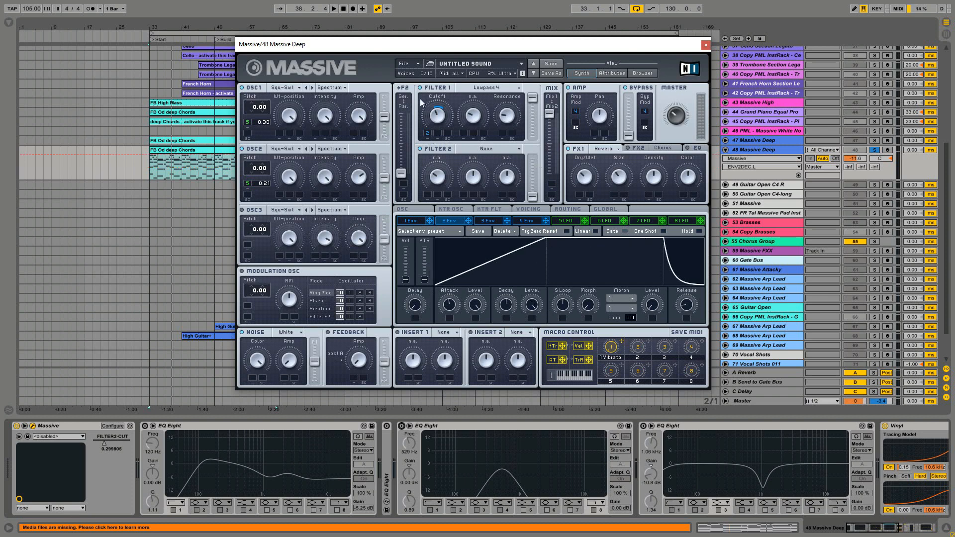
click(441, 119)
key(space)
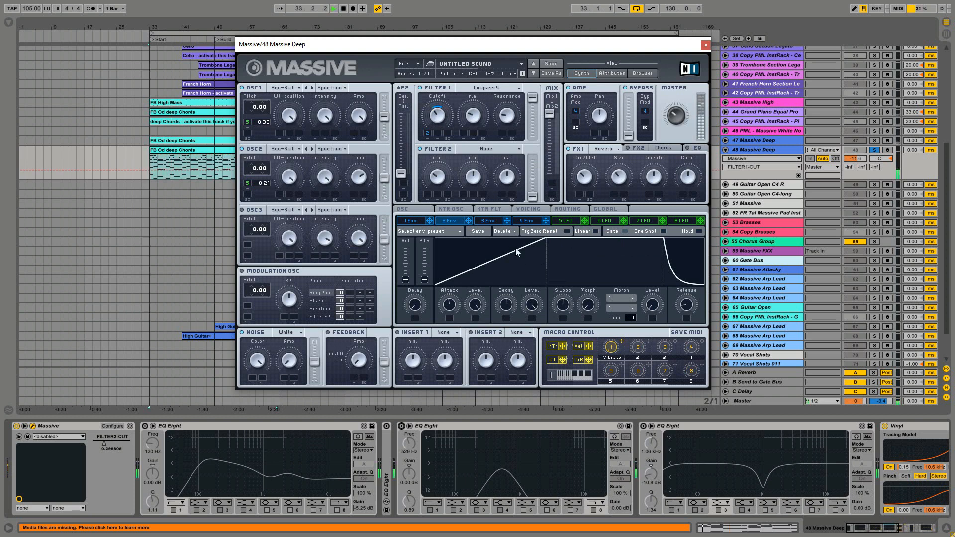
drag(450, 322, 455, 290)
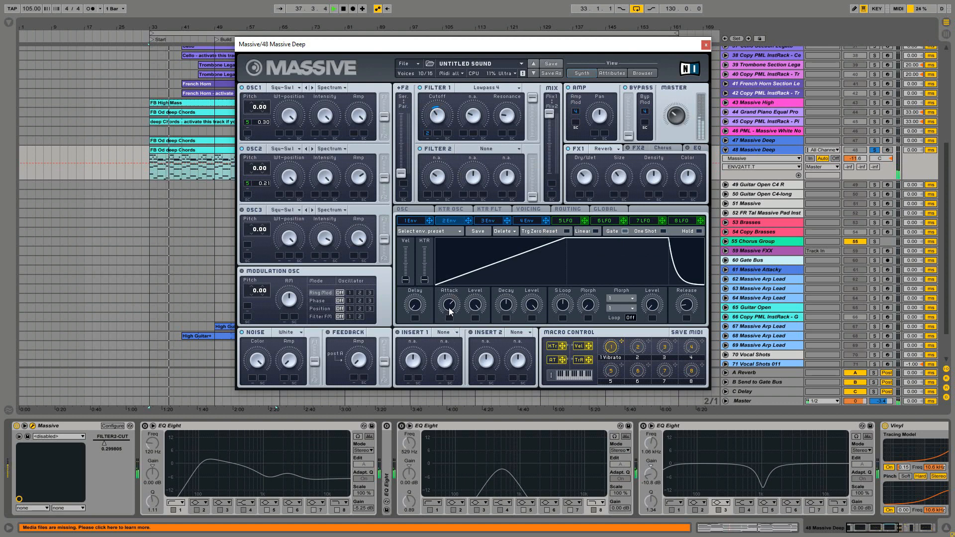
drag(448, 307, 450, 311)
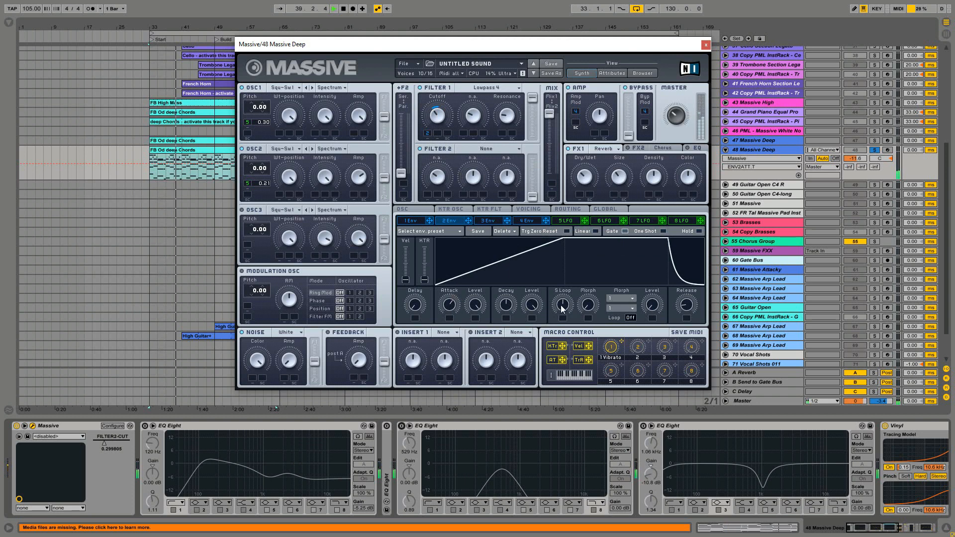
drag(532, 307, 532, 318)
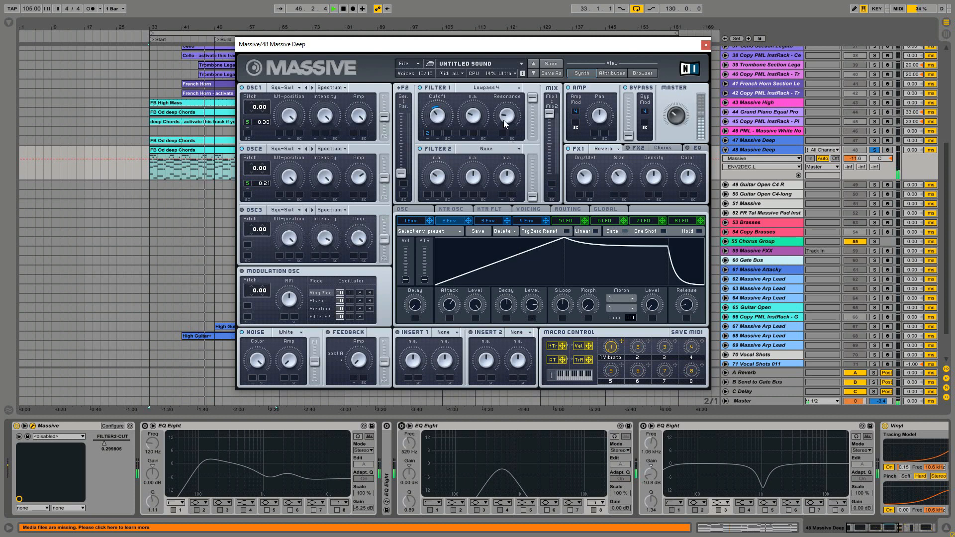
Lower the Filter 1 resonance slightly and stop playback.
drag(504, 120, 503, 131)
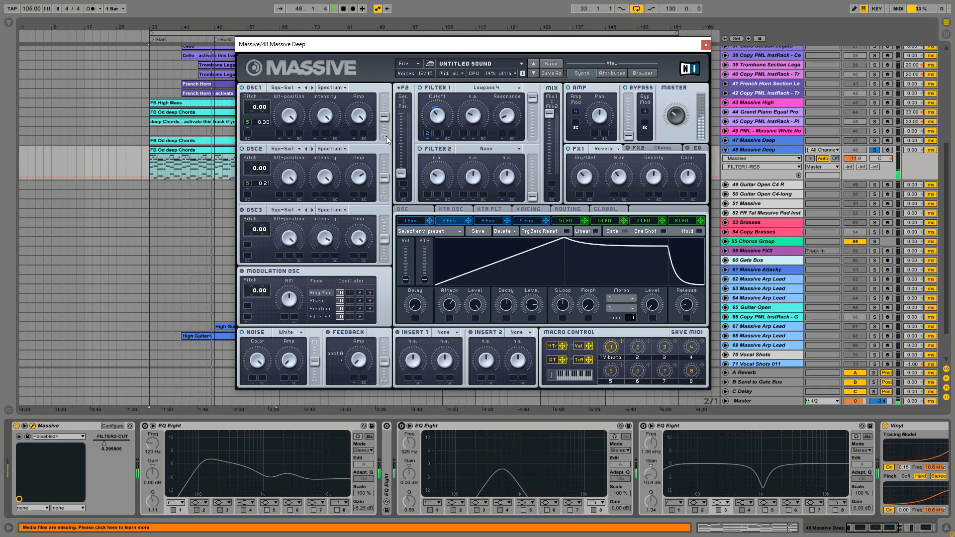
key(space)
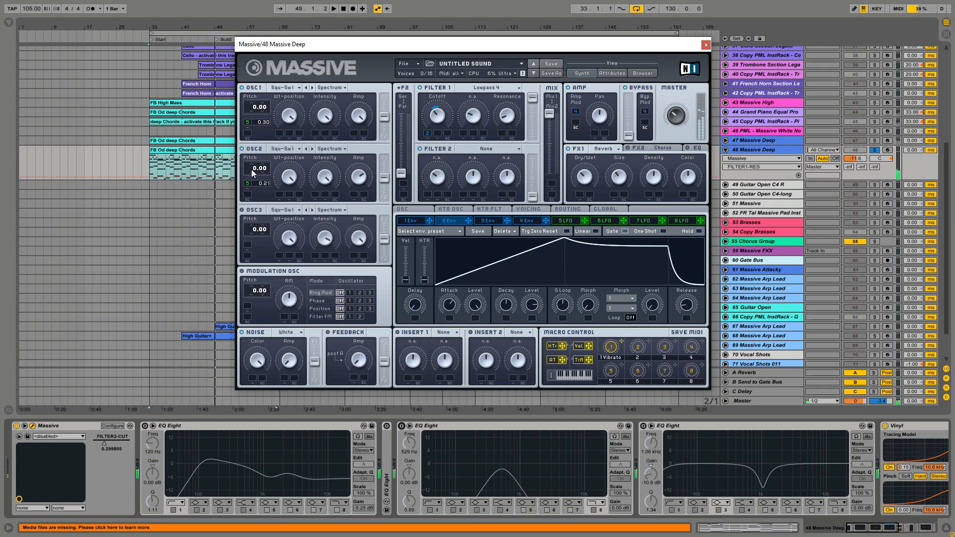
scroll(453, 258, down, 2)
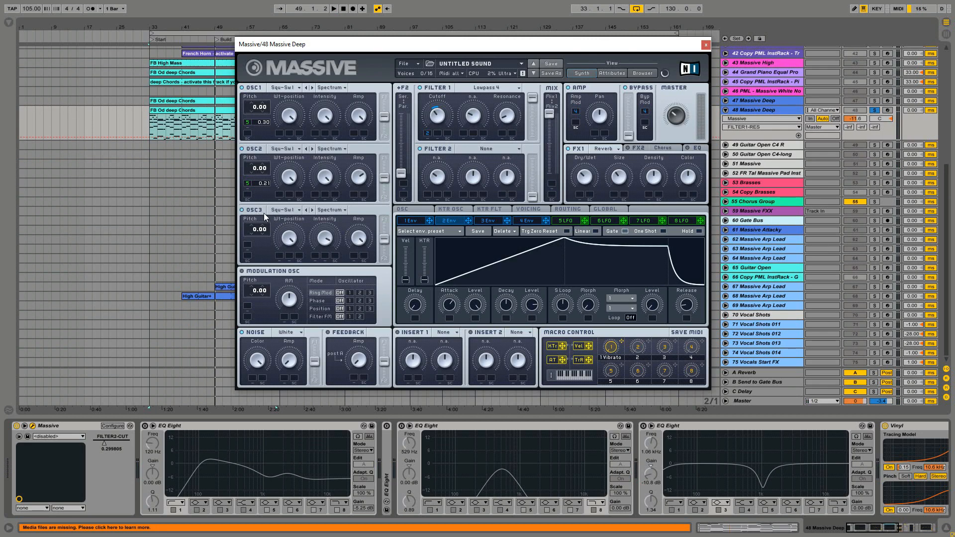
click(295, 212)
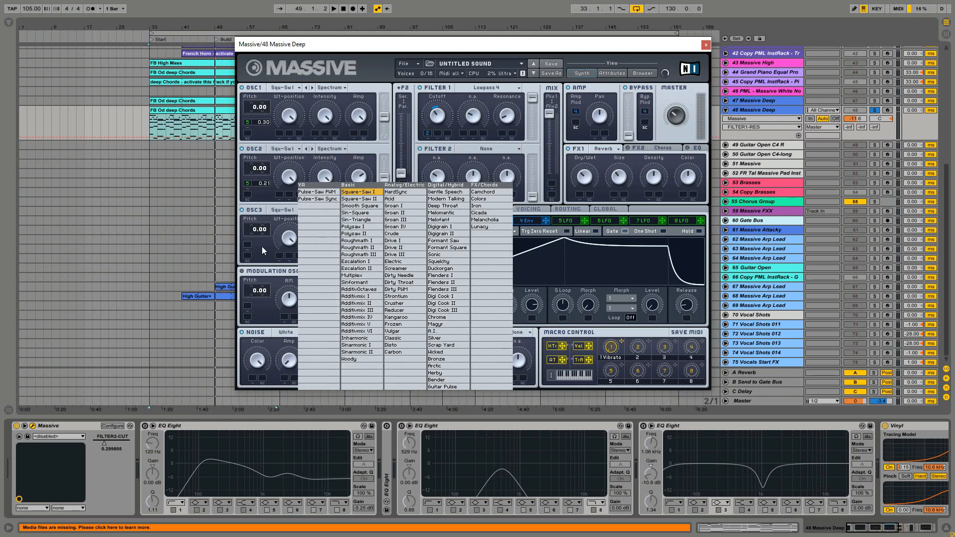
click(255, 234)
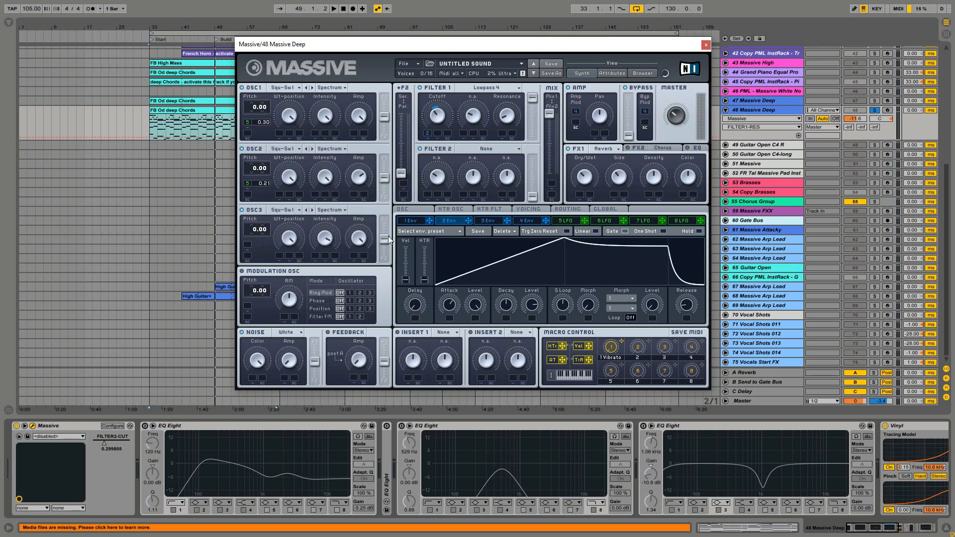
Route OSC2 fully to Filter 1 and OSC3 fully to Filter 2, and centre the Mix1/Mix2 fader for playback.
drag(388, 236, 386, 255)
drag(384, 178, 390, 120)
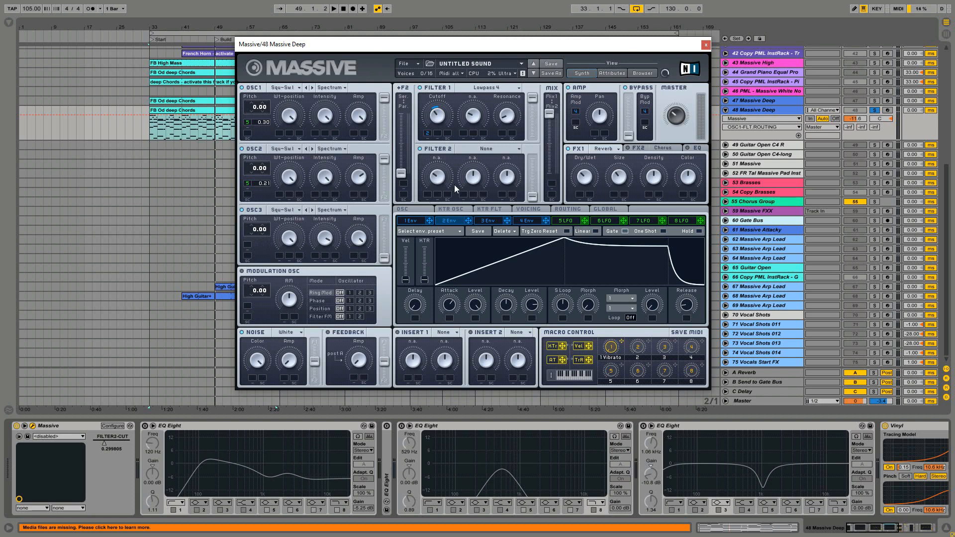
click(536, 182)
drag(554, 115, 551, 144)
key(space)
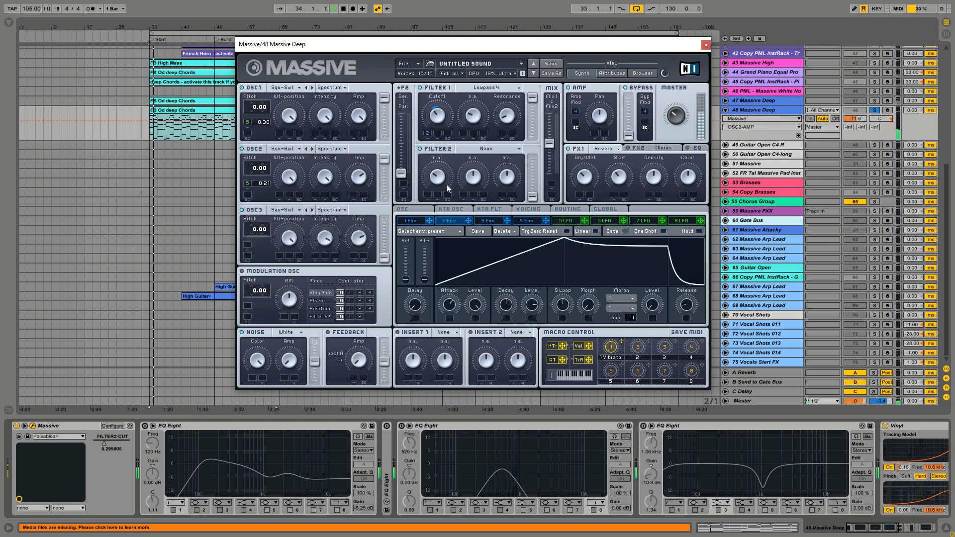
Raise Filter 2's output level and audition the +F2 routing in serial during playback, returning it to parallel.
drag(402, 173, 402, 114)
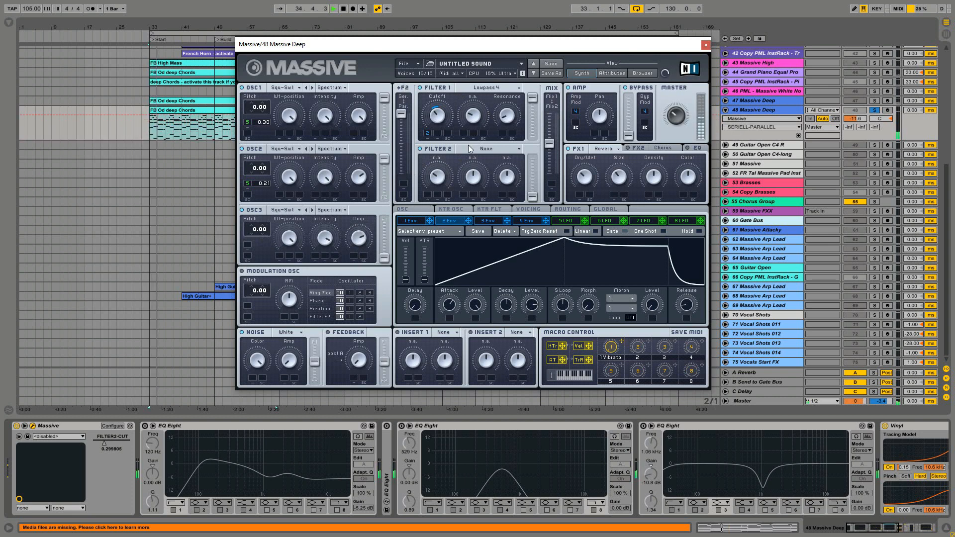
drag(532, 196, 536, 148)
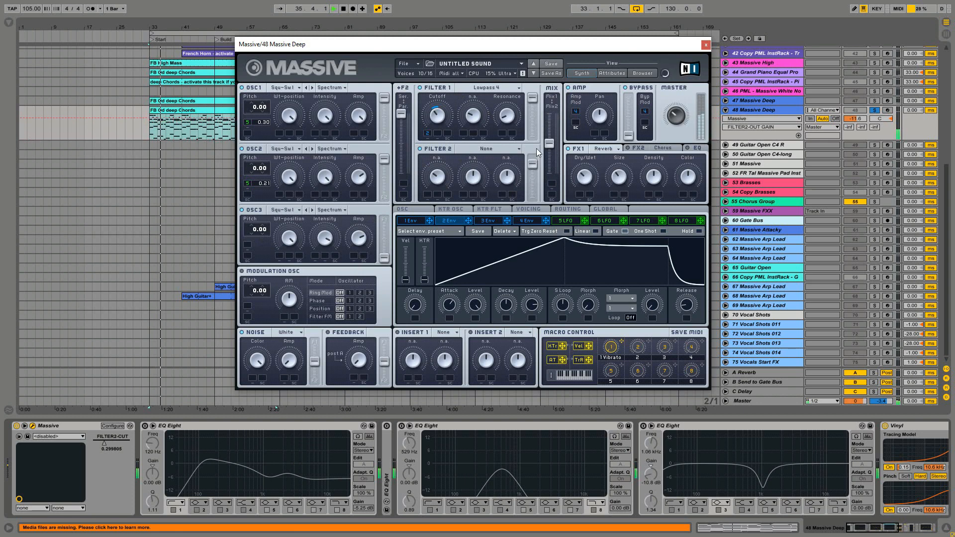
drag(404, 113, 407, 186)
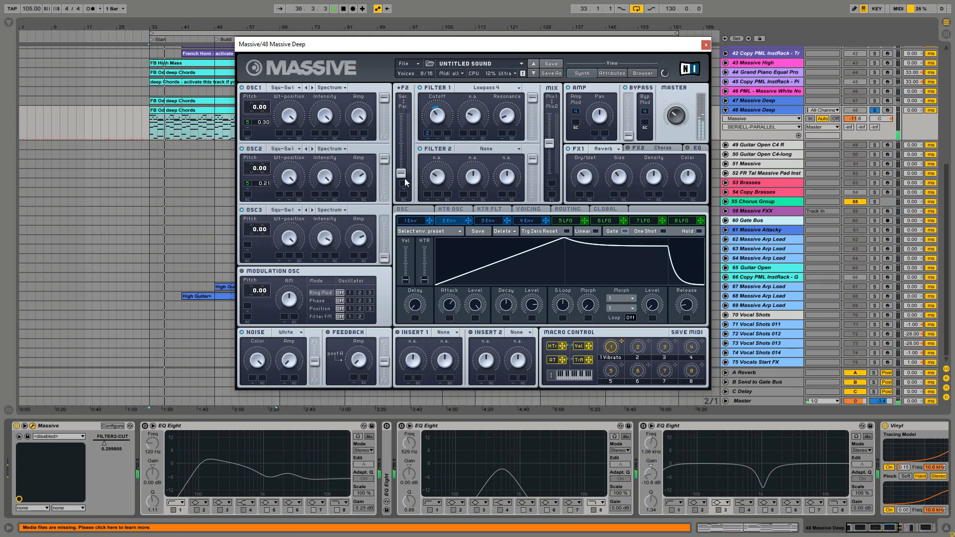
drag(358, 238, 368, 399)
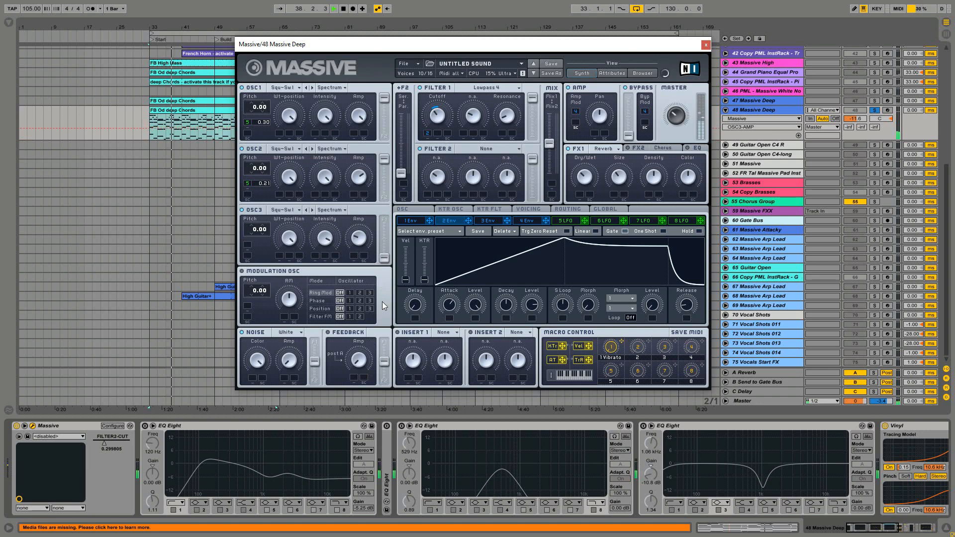
Set Filter 2 to Highpass 2 and lower the OSC3 amp slightly, with the chords playing.
click(517, 151)
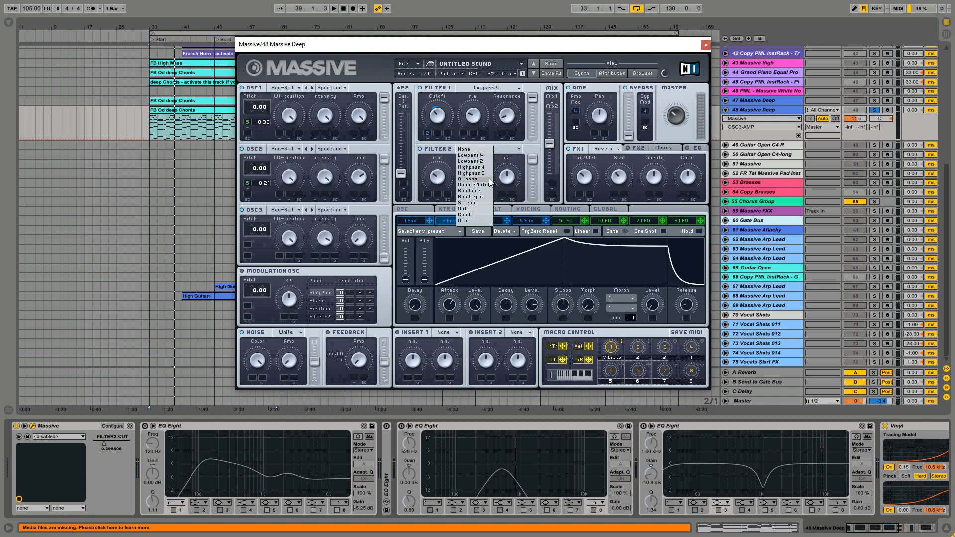
click(484, 173)
click(506, 182)
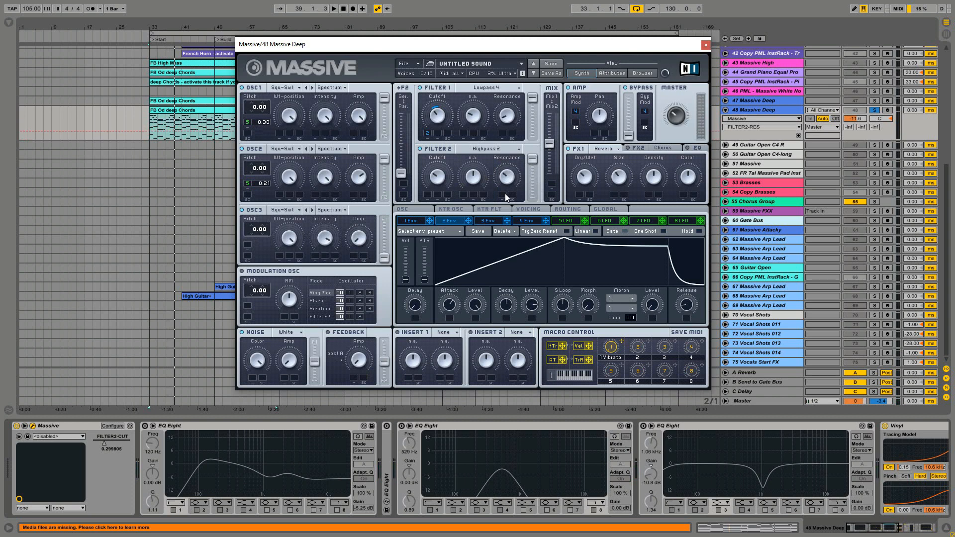
drag(506, 198, 506, 207)
drag(359, 239, 362, 253)
key(space)
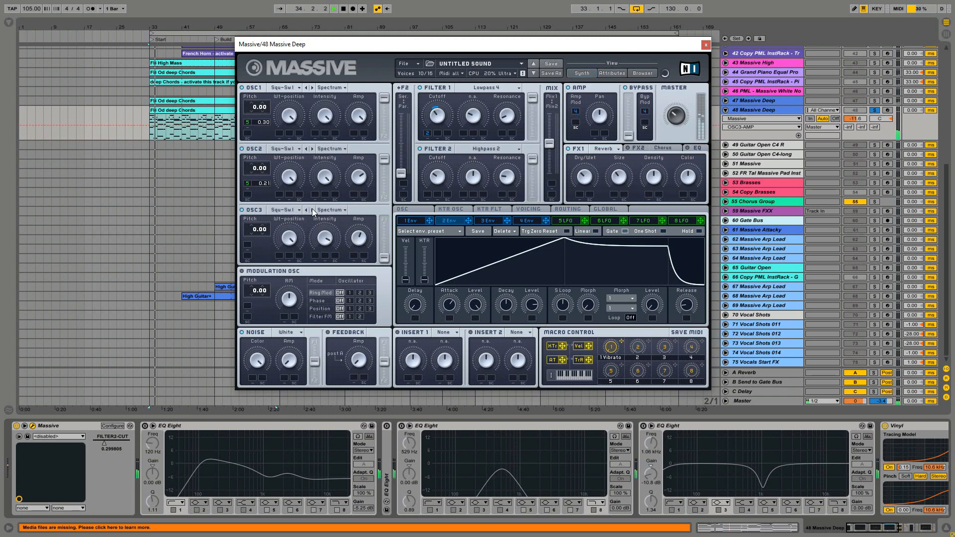
Try the SmeSqu wavetable on OSC3 and adjust its intensity during playback.
click(312, 209)
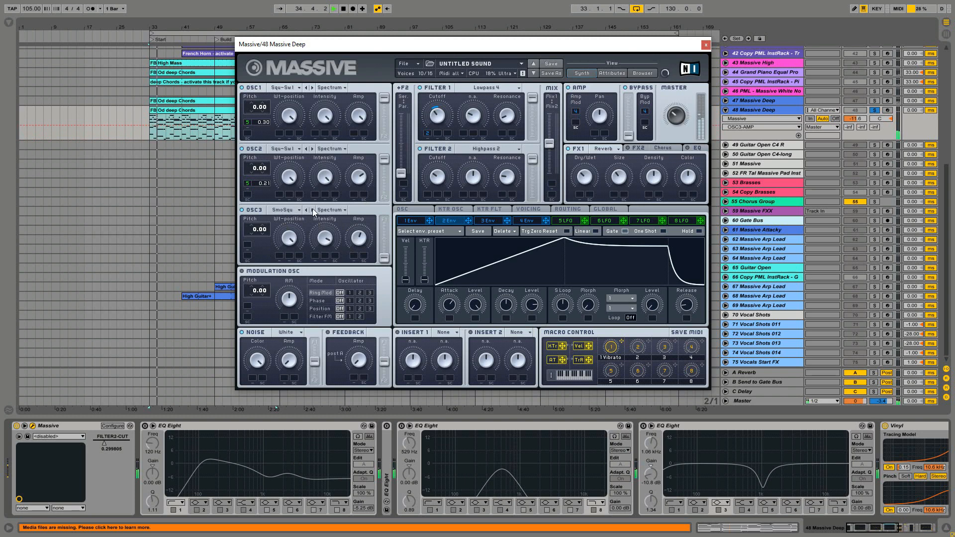
click(297, 234)
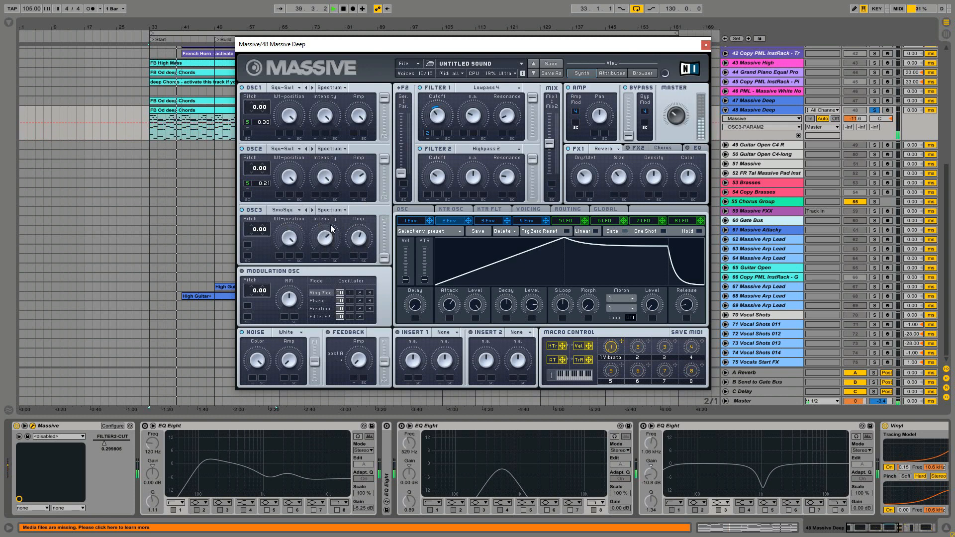
key(space)
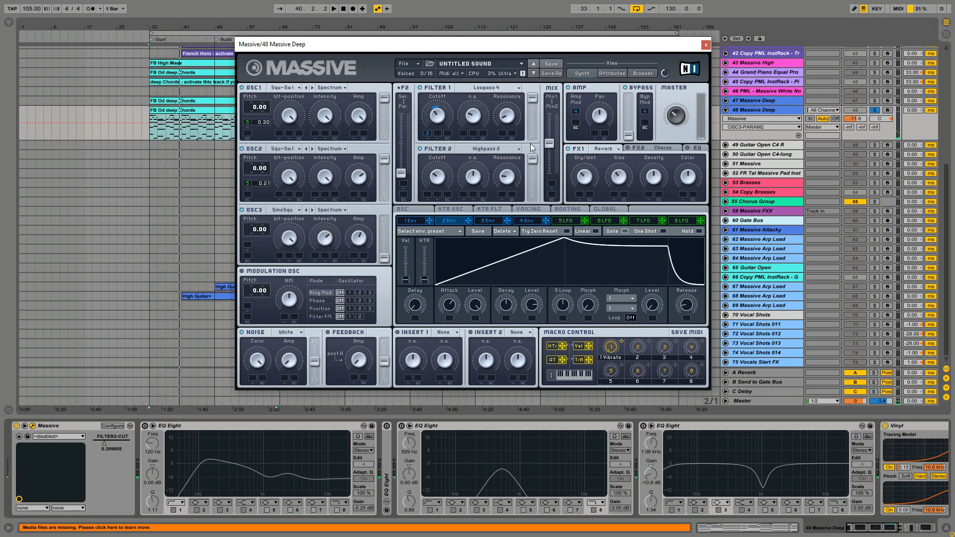
Change Filter 2 to Bandpass and raise its cutoff to about 0.71 during playback.
click(519, 148)
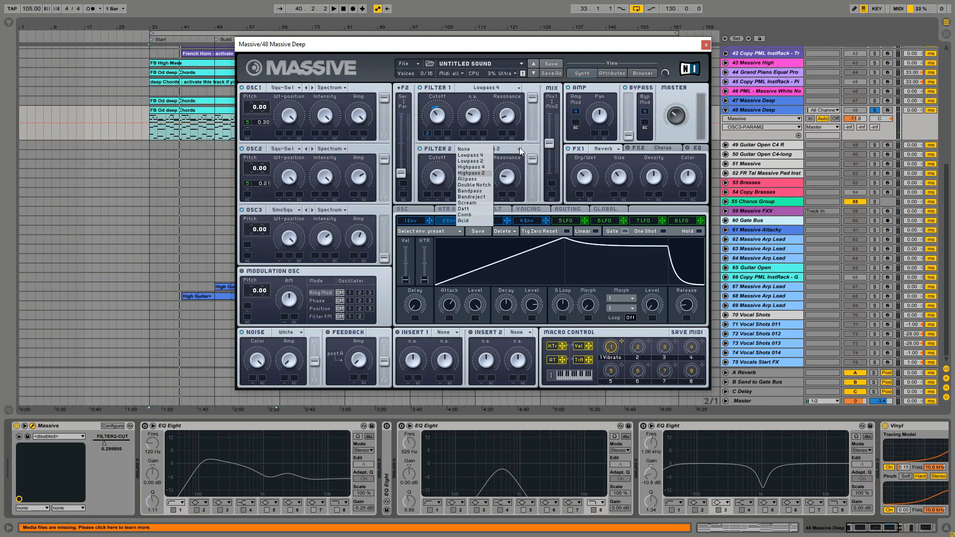
click(473, 191)
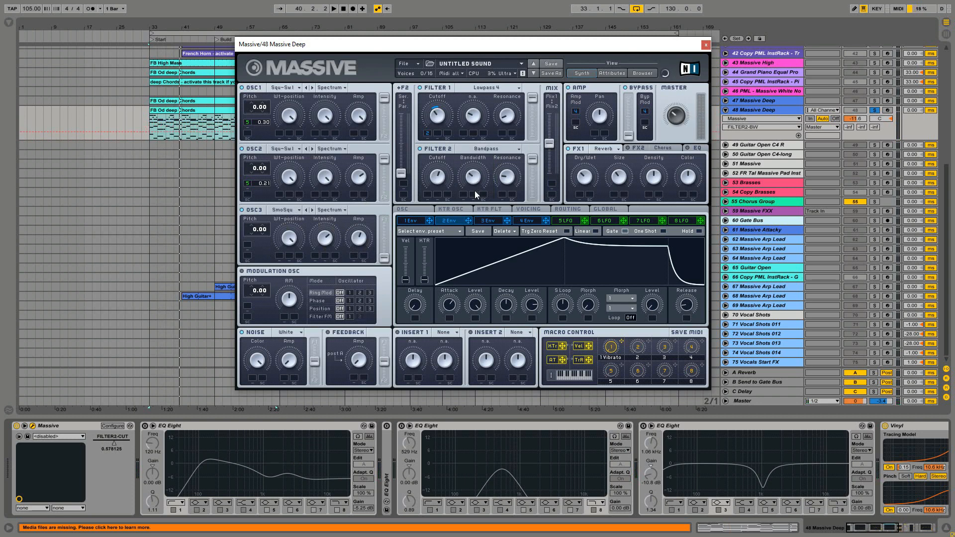
key(space)
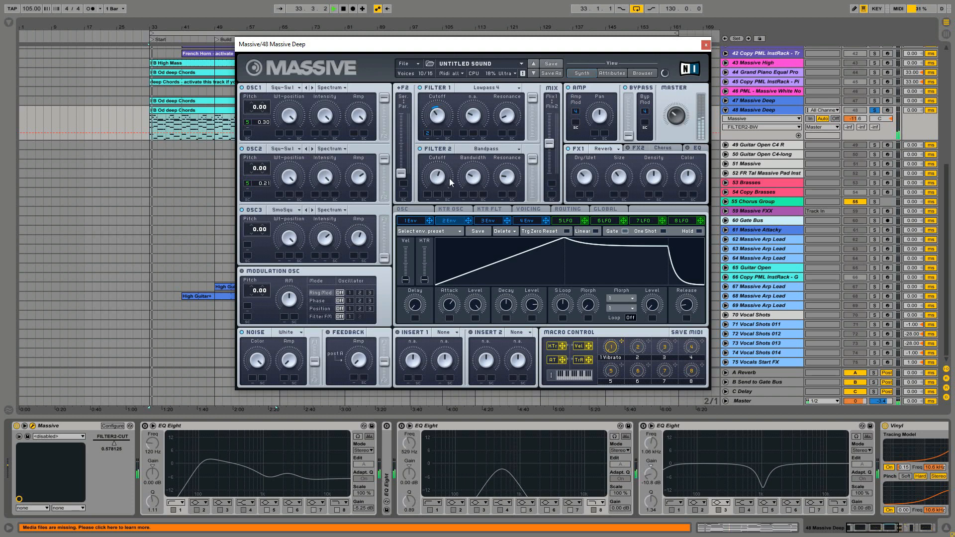
drag(449, 178, 440, 157)
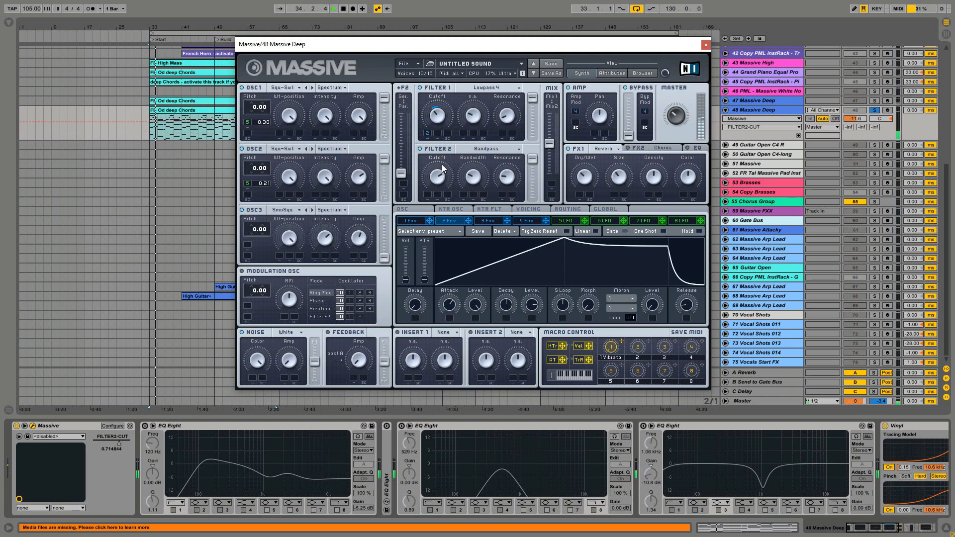
Try the Sin-Squ and Sin-Tri wavetables on OSC3 while adjusting its wavetable position and amp.
click(361, 242)
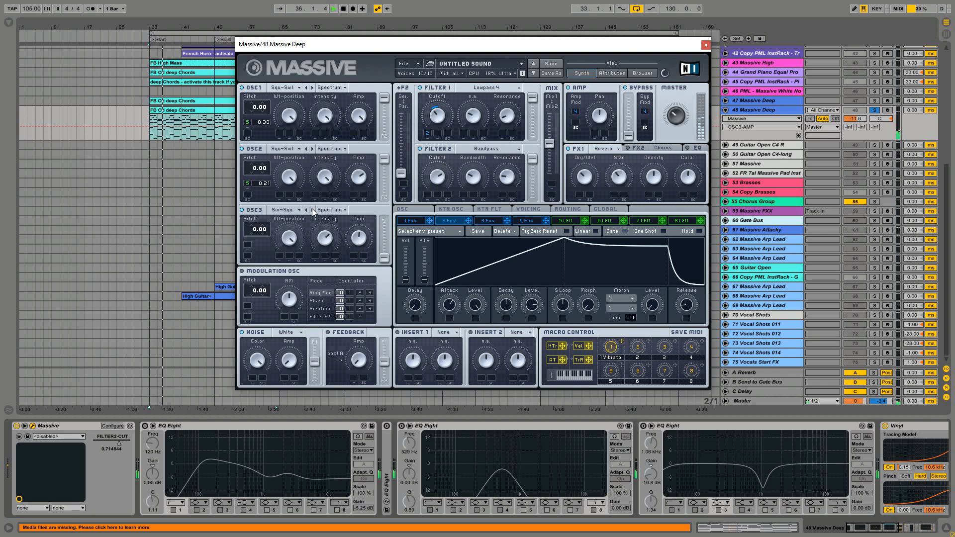
click(288, 240)
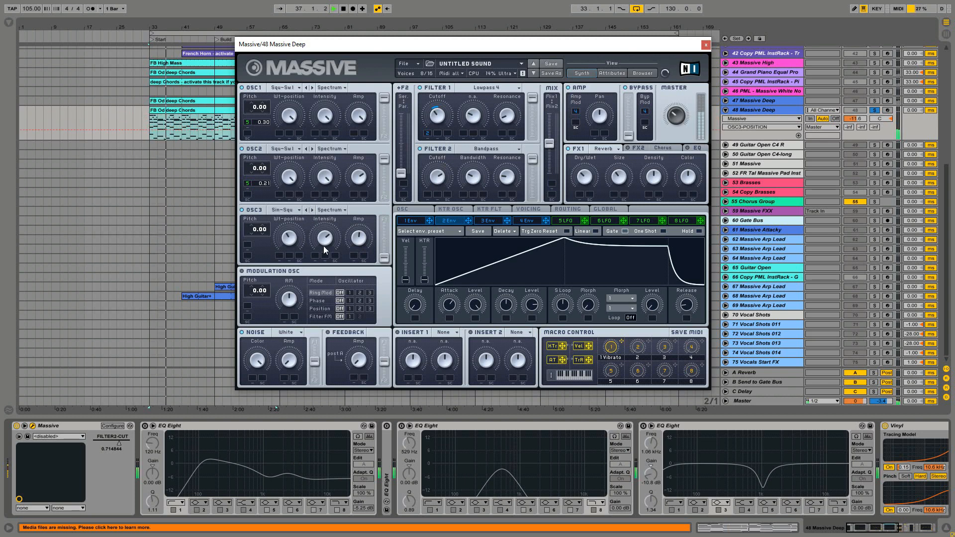
click(312, 211)
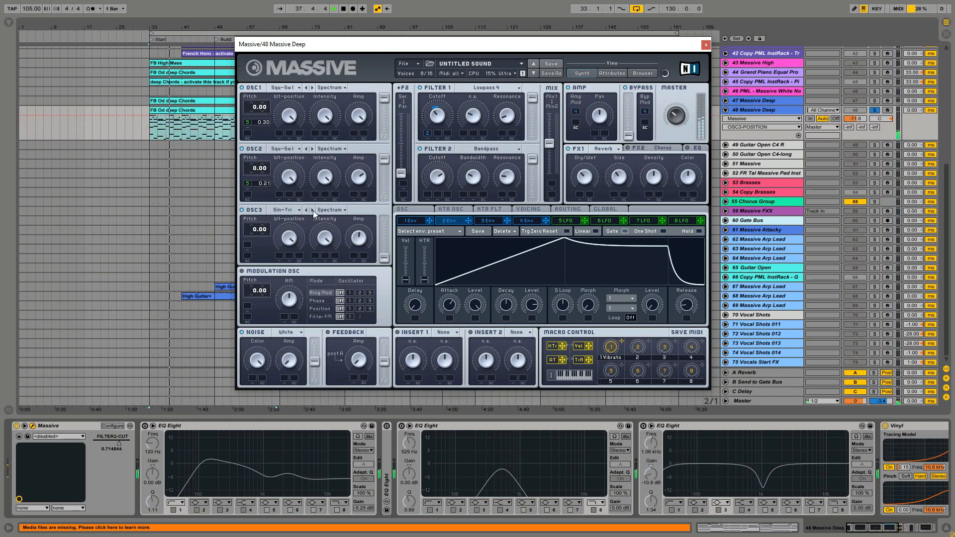
click(364, 240)
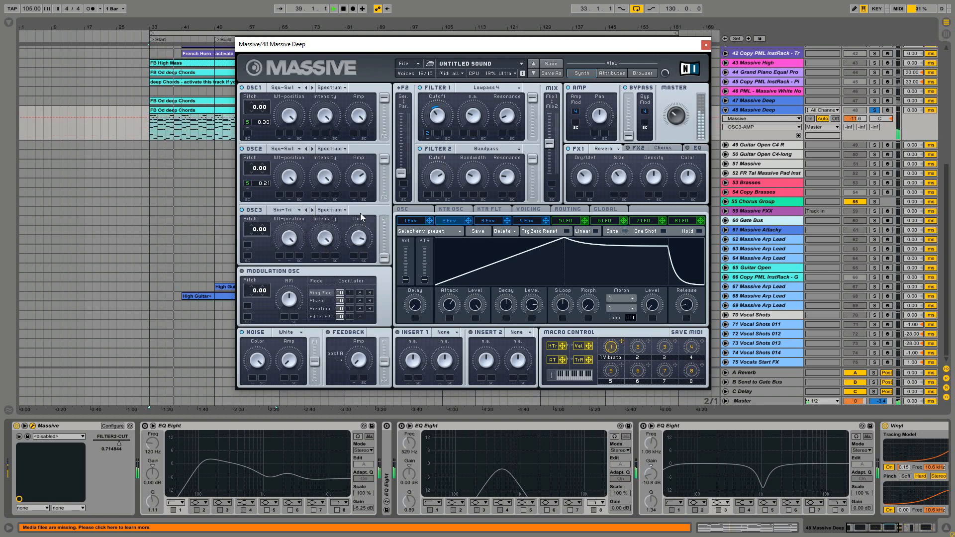
Switch OSC3 to a Math wavetable and adjust its wavetable position and amp by ear, ending with playback stopped.
click(313, 210)
click(313, 211)
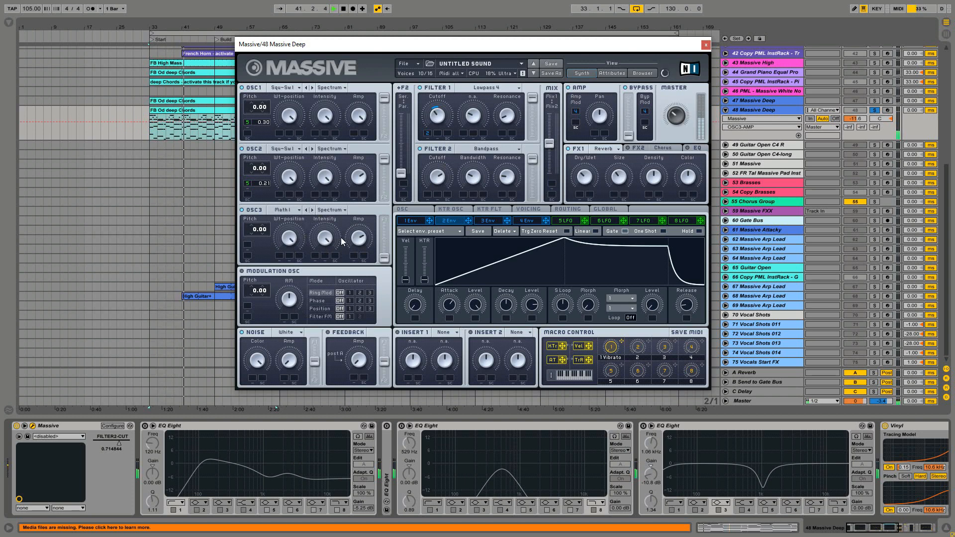
click(314, 211)
drag(289, 237, 292, 253)
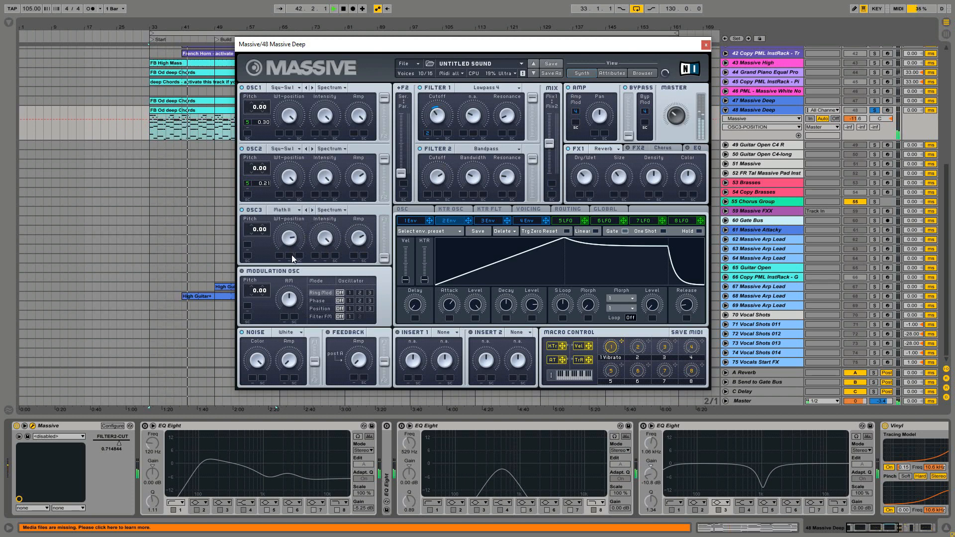
click(355, 238)
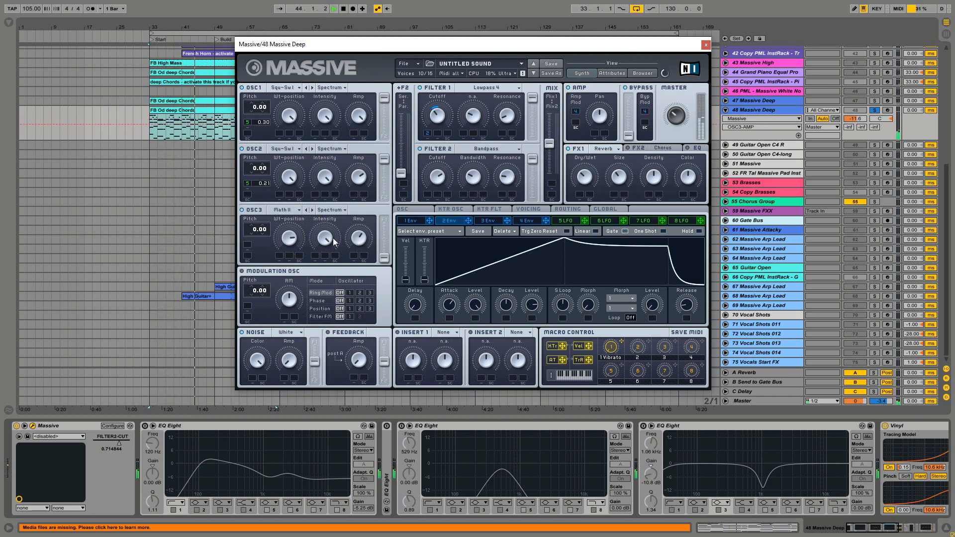
click(294, 241)
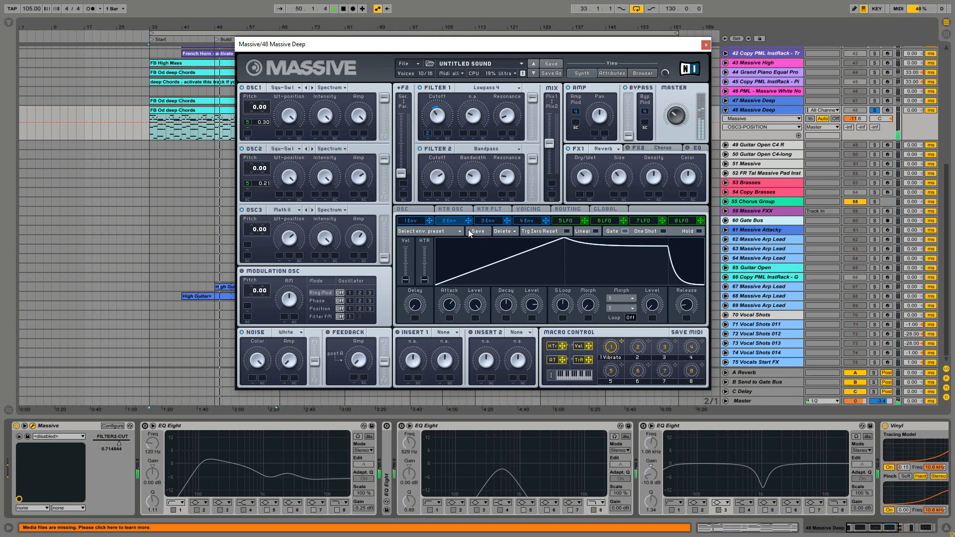
key(space)
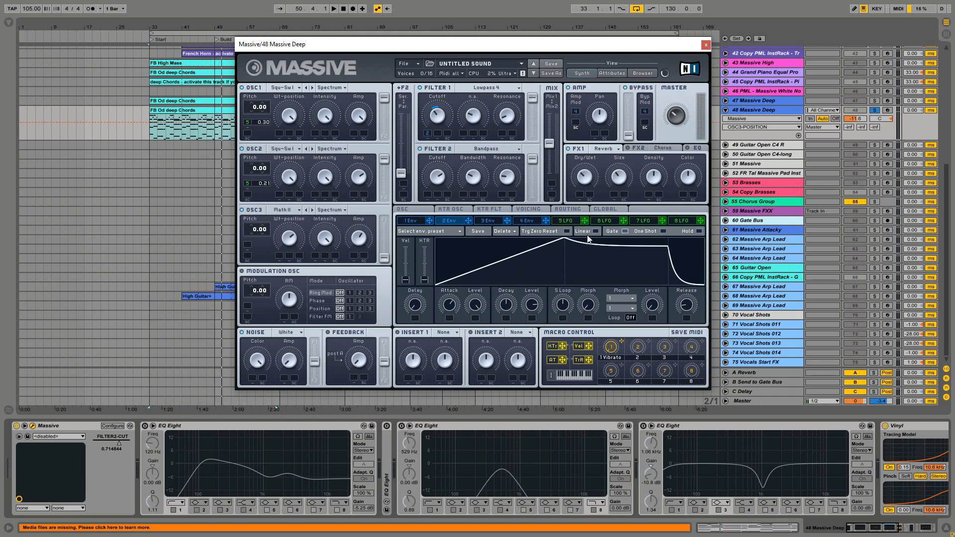
Assign LFO 6 to modulate the Filter 2 cutoff, set its modulation range and play the chords.
click(605, 222)
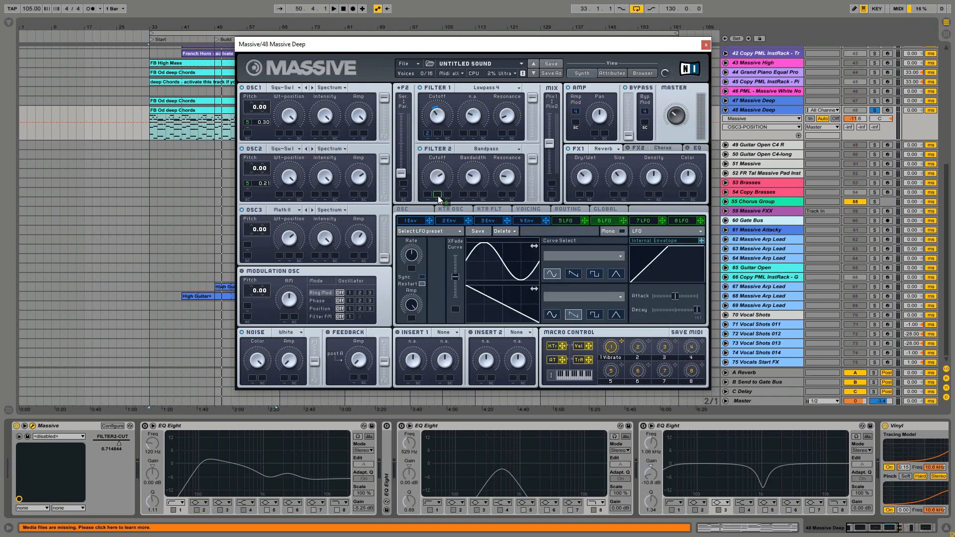
drag(431, 199, 428, 195)
mouse_move(428, 195)
mouse_down()
mouse_move(438, 188)
mouse_move(437, 162)
mouse_move(438, 187)
mouse_up()
key(space)
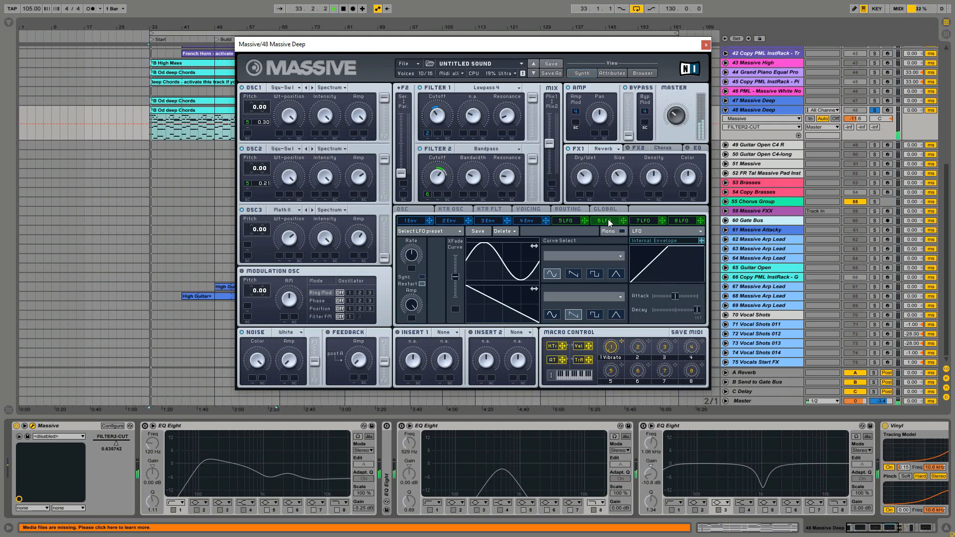
Adjust LFO 6's rate and set the Filter 2 cutoff to about 0.66 during playback, then stop.
click(408, 260)
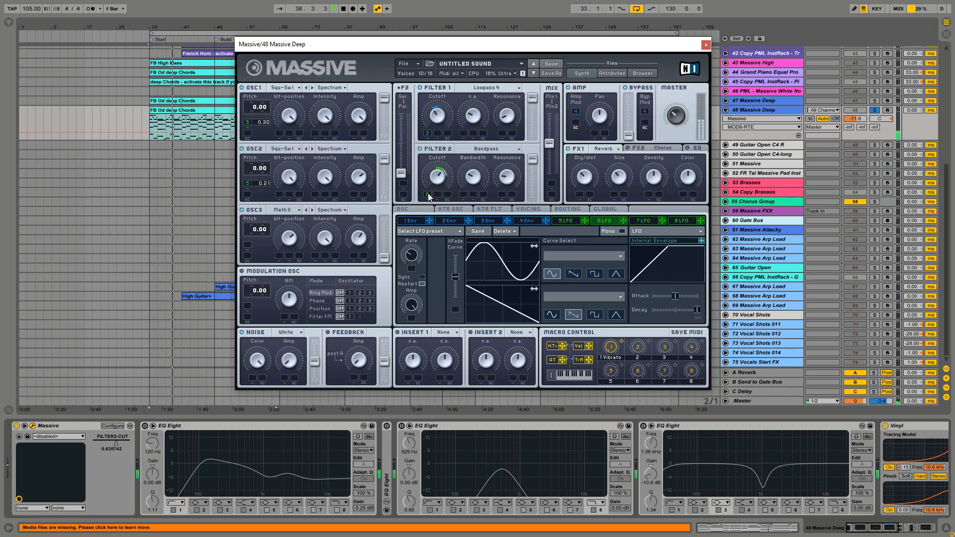
drag(435, 180, 434, 177)
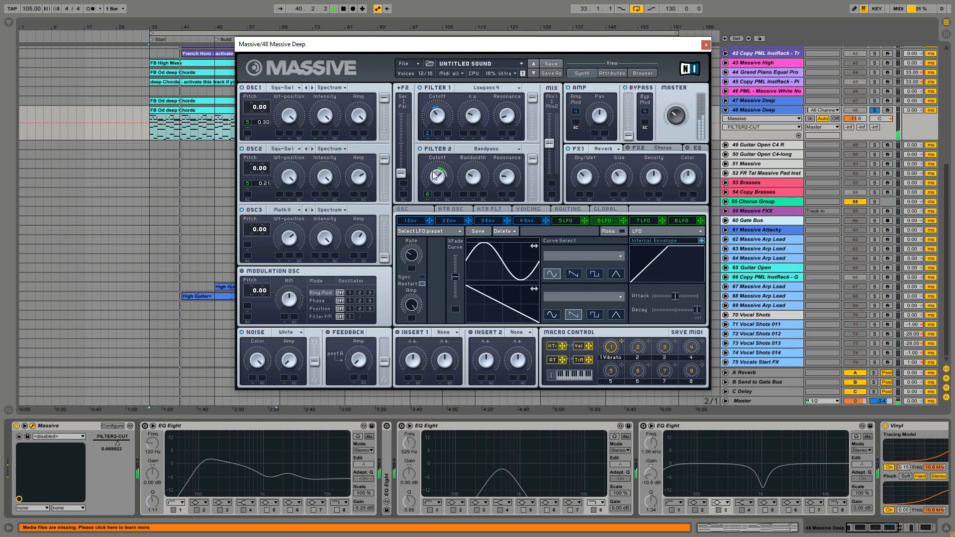
key(space)
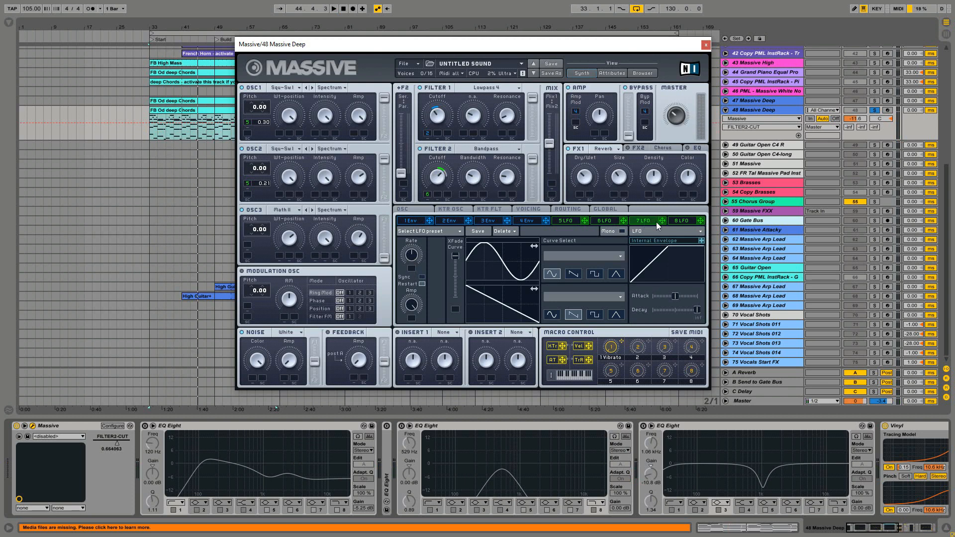
Assign LFO 7 to OSC3's pitch with an amount of 0.34, giving it a triangle curve and an adjusted rate.
drag(660, 223, 247, 248)
drag(259, 247, 275, 216)
click(616, 274)
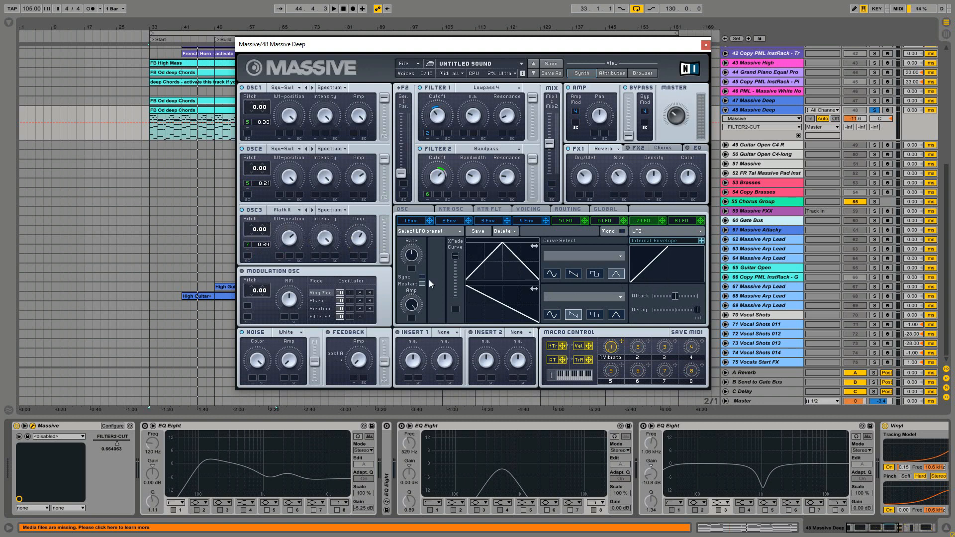
click(414, 265)
key(space)
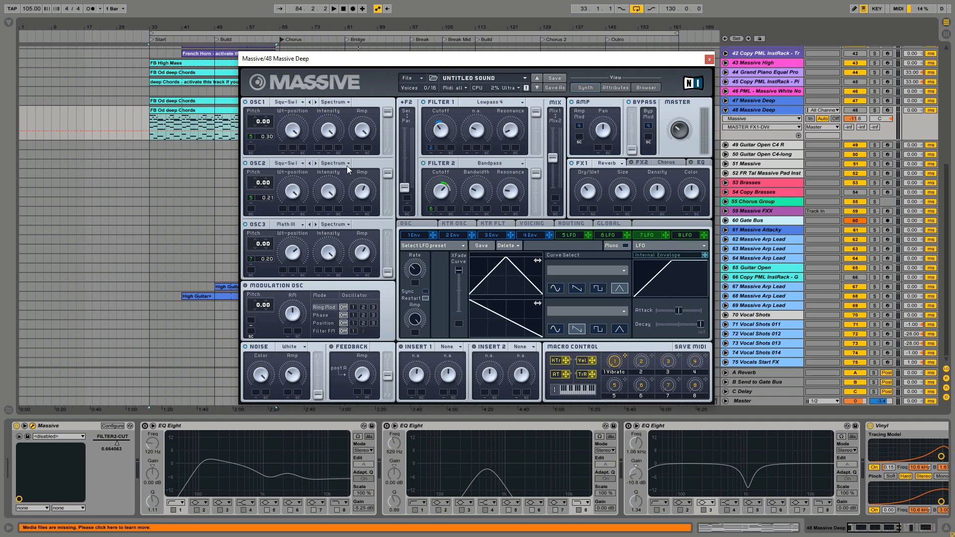
Open LFO 5 and adjust its amp while the chords play.
click(574, 235)
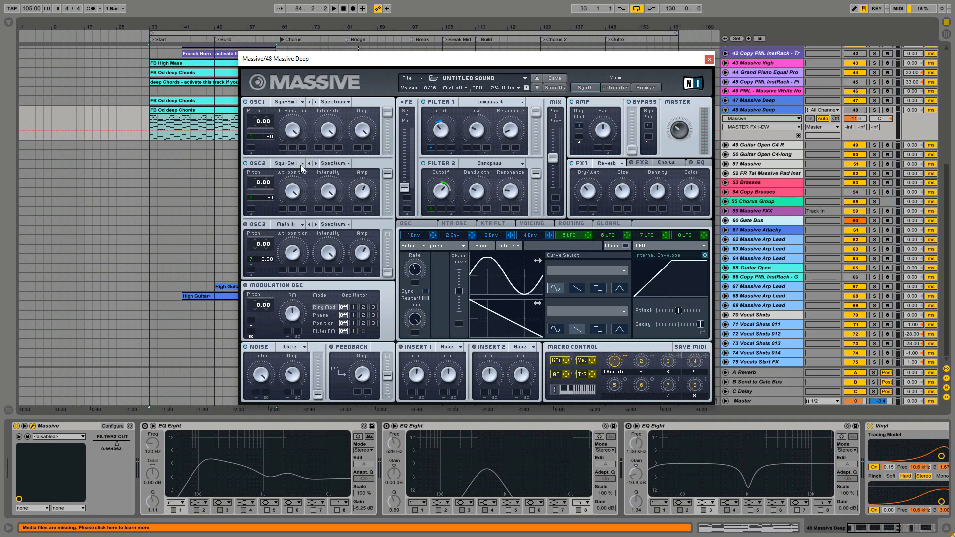
key(space)
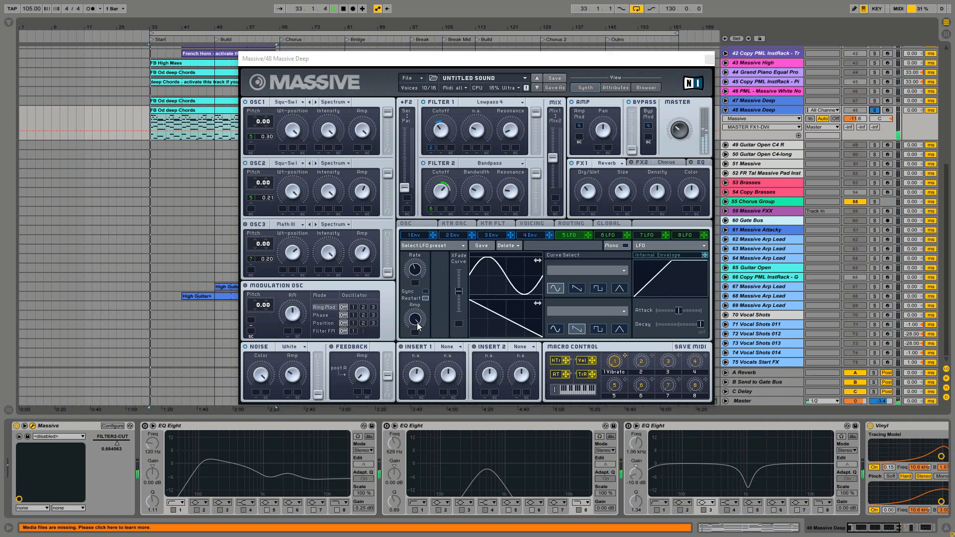
click(416, 320)
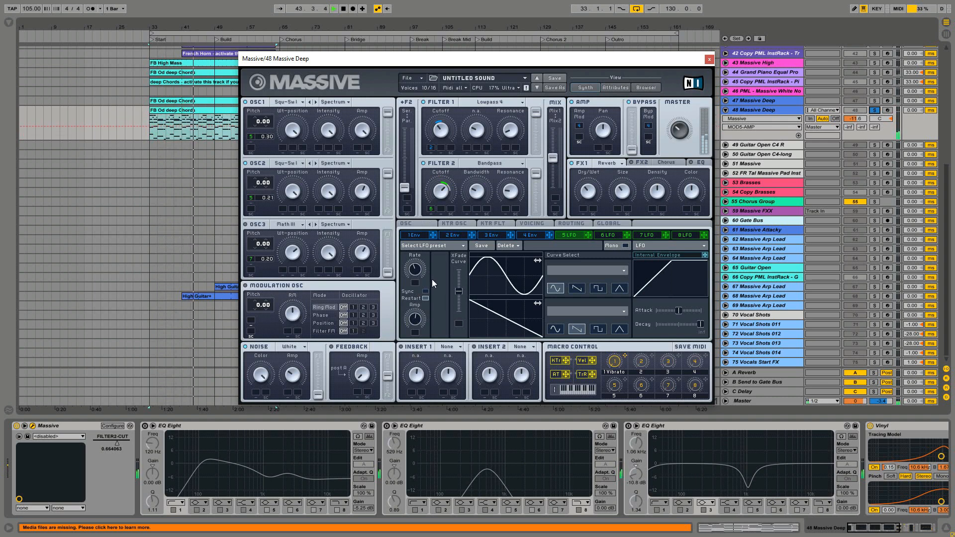
Open LFO 7, adjust its amp and set its modulation amount on OSC3's pitch to -0.20 while the chords play.
key(space)
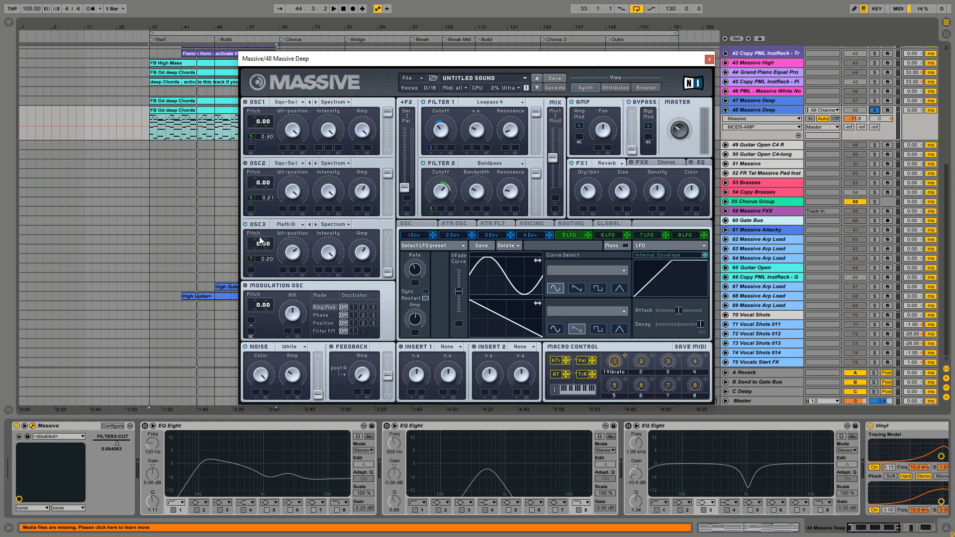
click(657, 234)
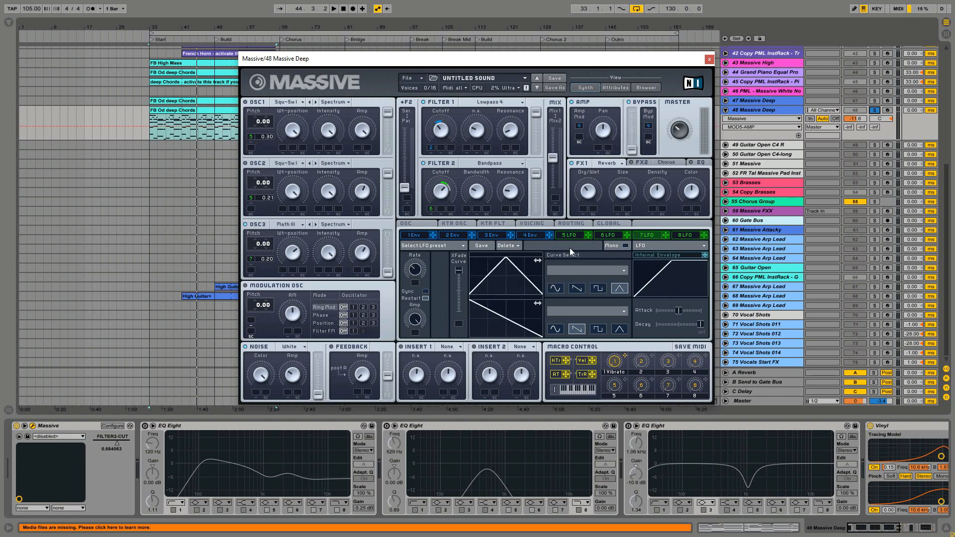
key(space)
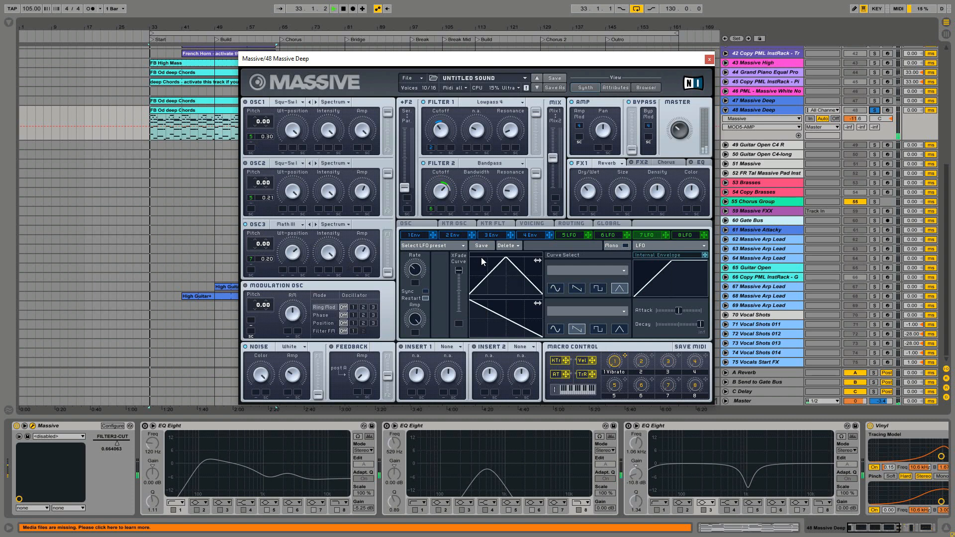
click(417, 320)
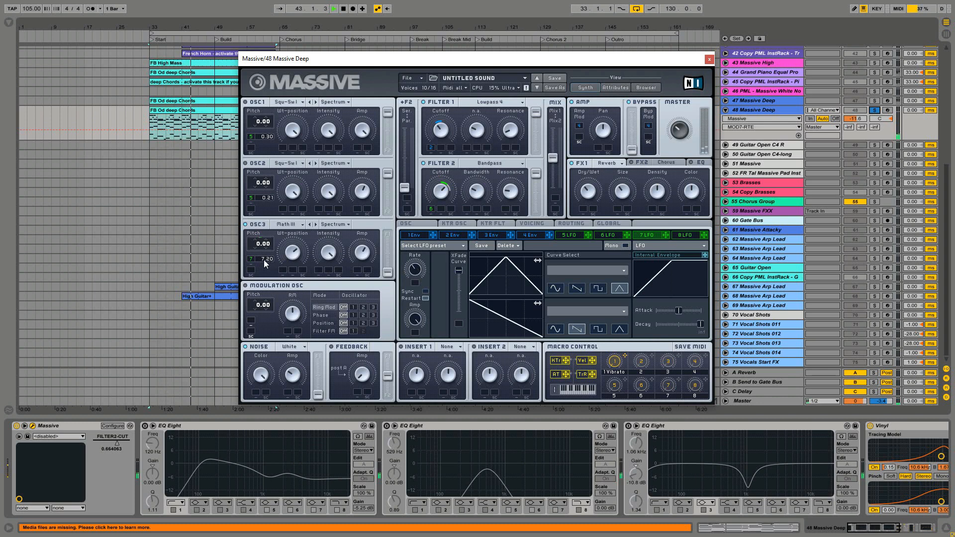
drag(263, 259, 275, 298)
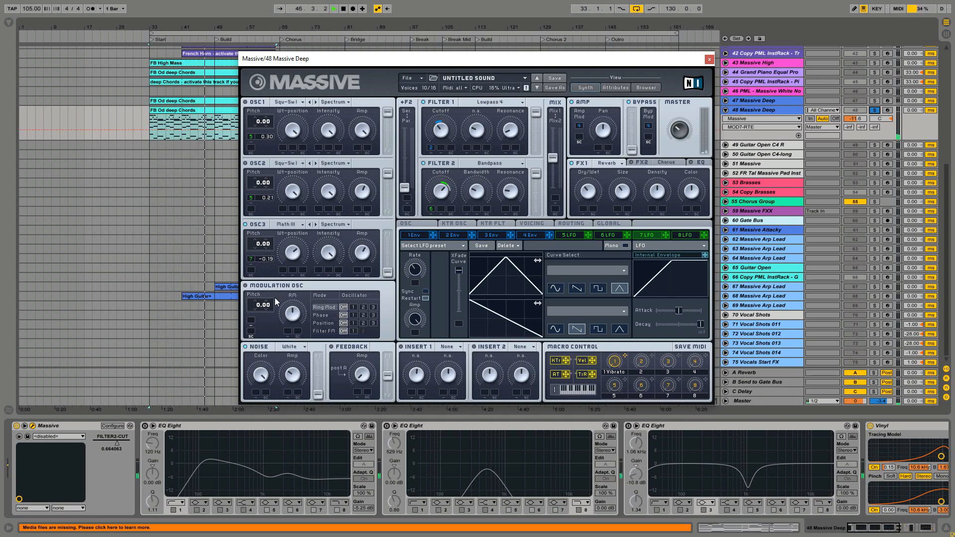
drag(275, 297, 273, 297)
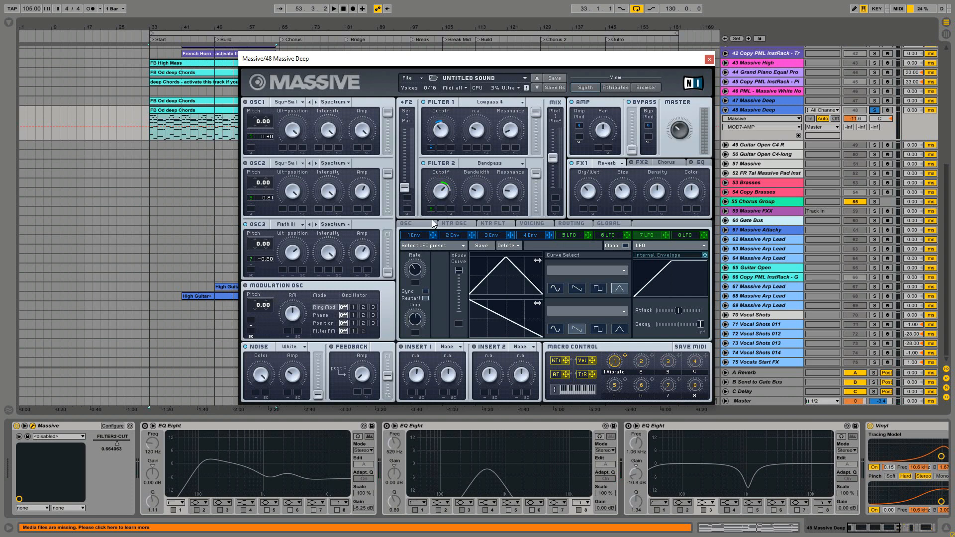
Open LFO 6, try the filters' serial/parallel balance and adjust the LFO's amp.
click(611, 235)
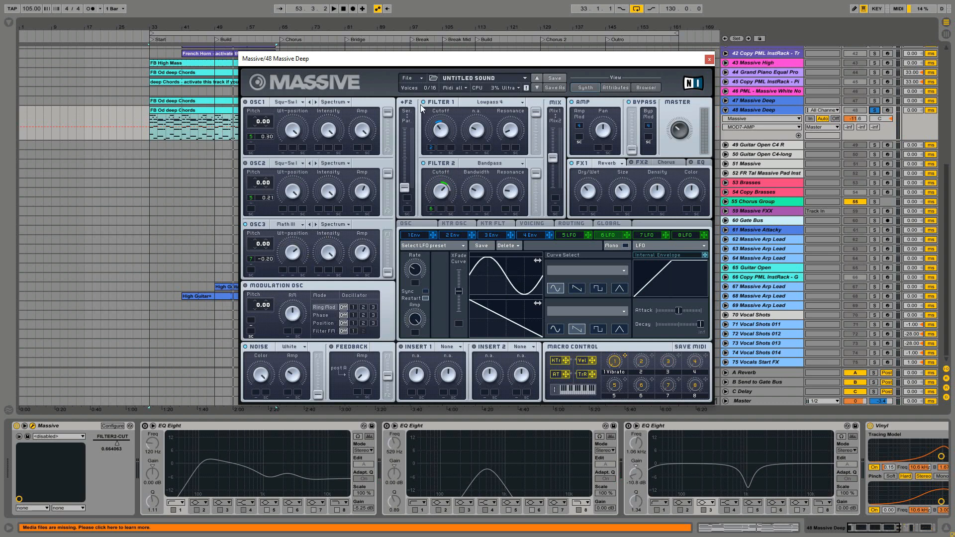
click(406, 187)
drag(406, 189, 411, 117)
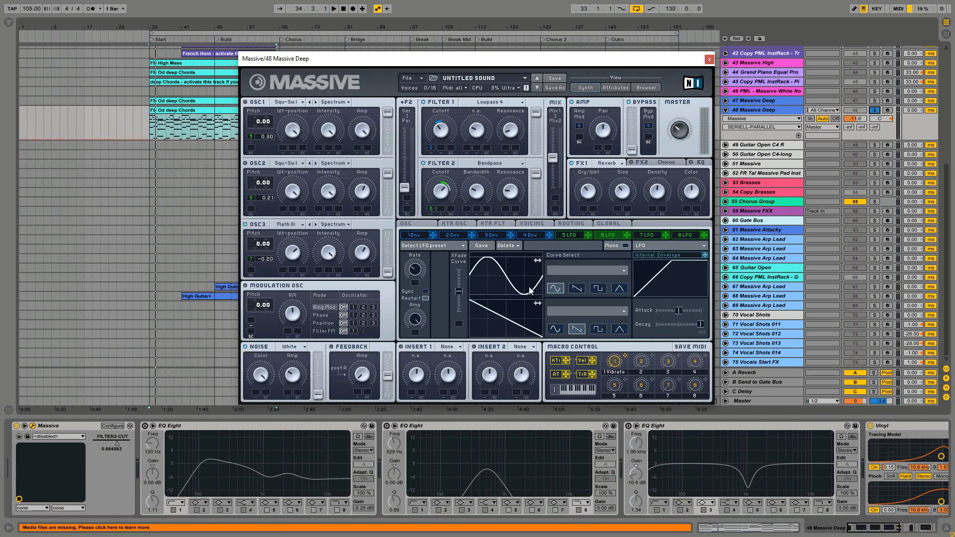
click(417, 320)
Play the chords, set the Filter 2 cutoff to about 0.67 and adjust the noise amp.
key(space)
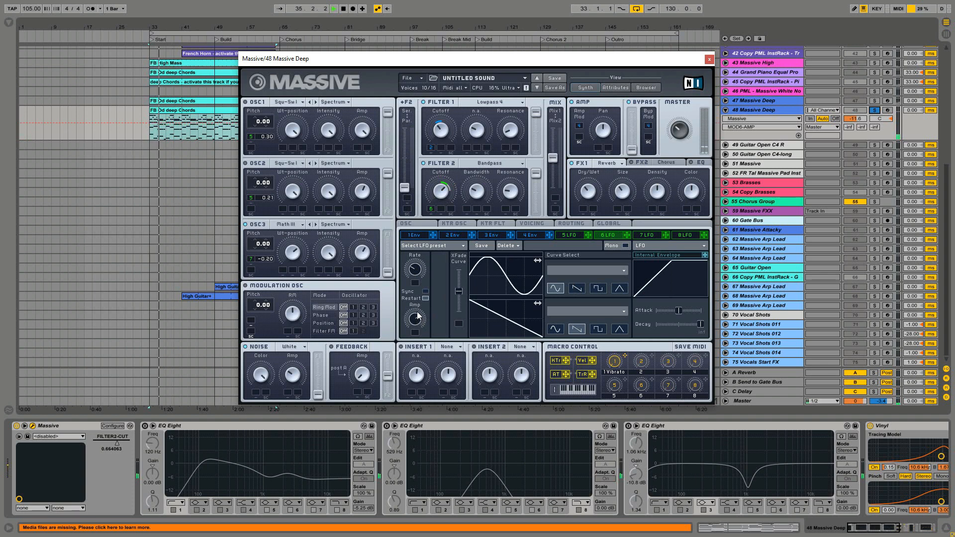
click(440, 196)
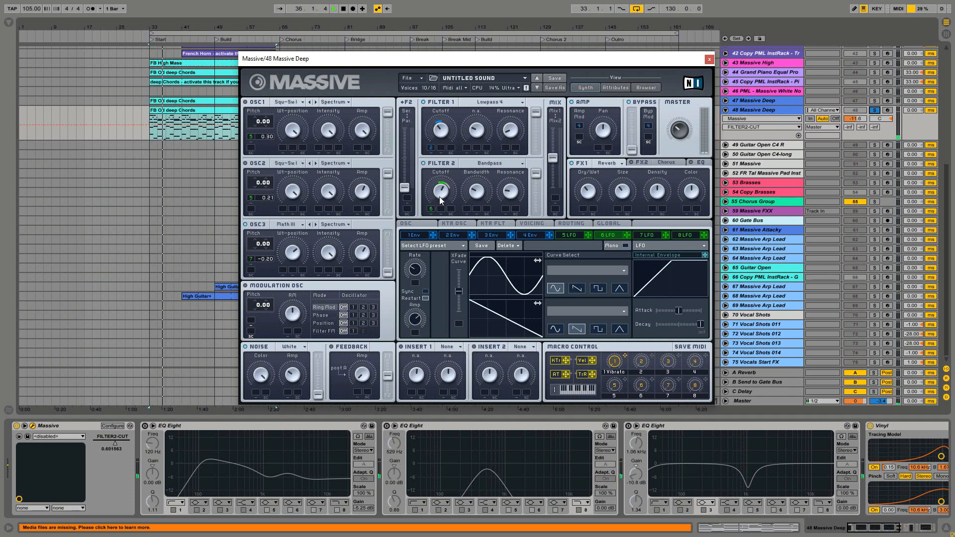
drag(440, 196, 439, 190)
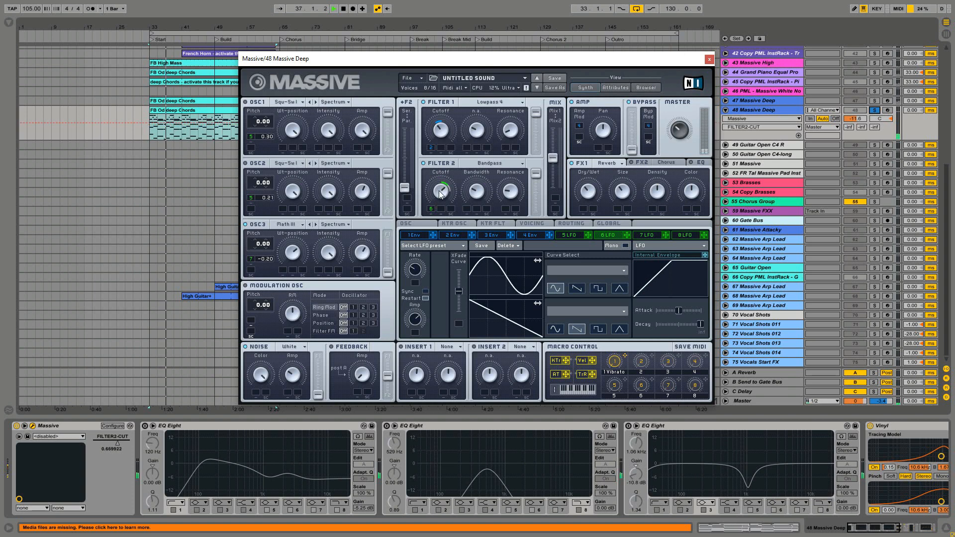
click(297, 372)
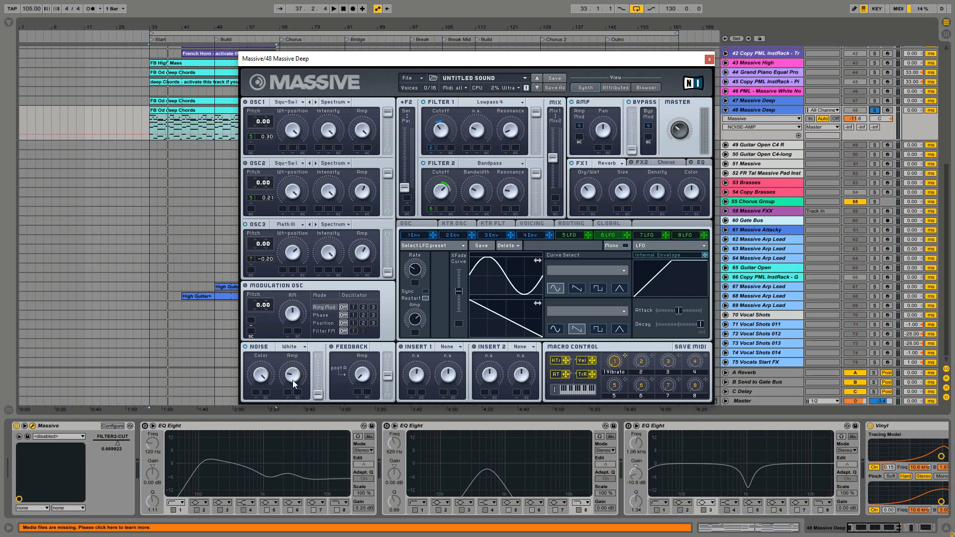
key(space)
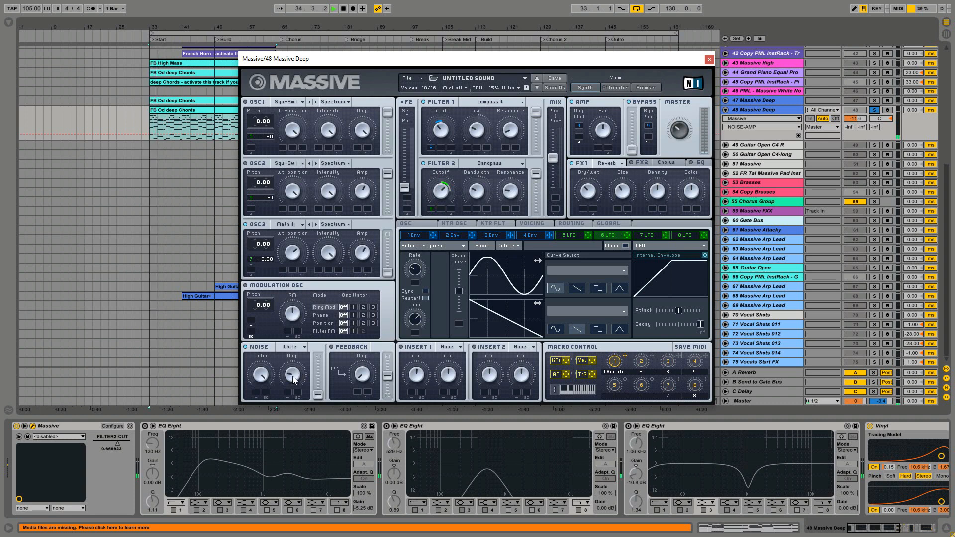
key(space)
Change OSC3's wavetable to Sinarmonic II while auditioning the chords.
click(302, 224)
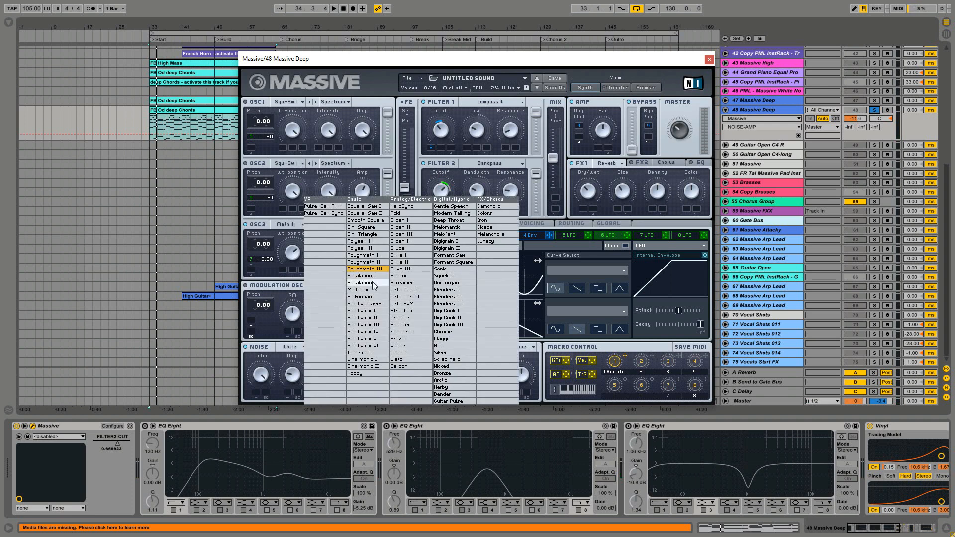
click(380, 360)
key(space)
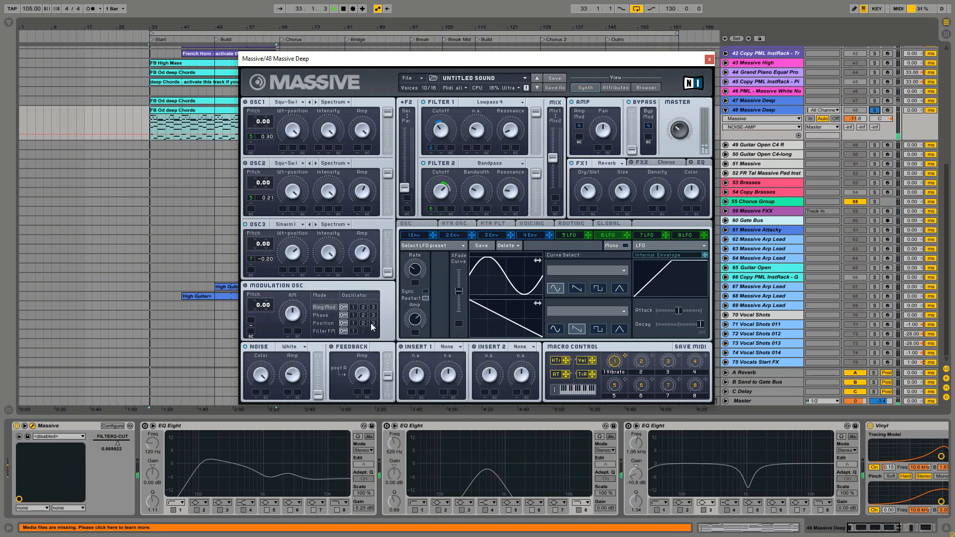
click(316, 226)
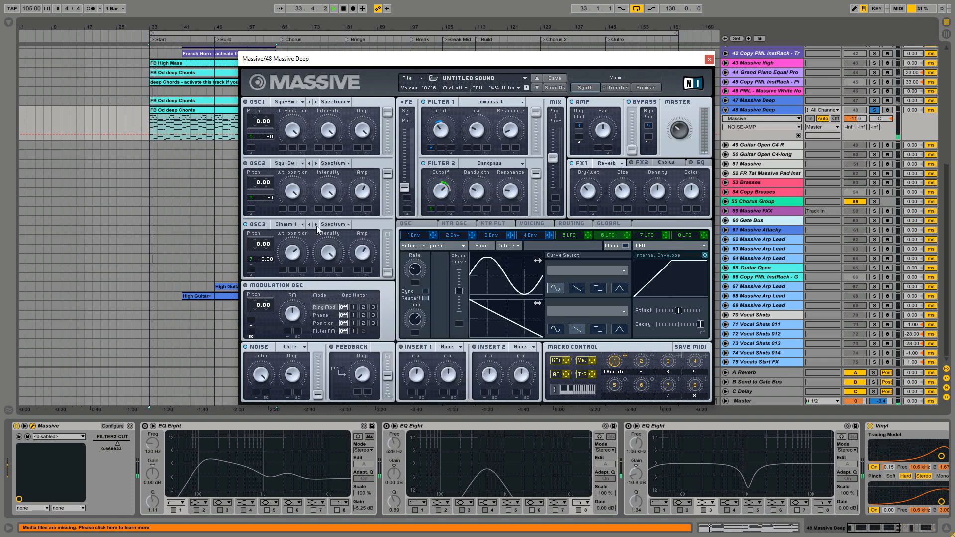
Adjust OSC3's amp, then set the Filter 2 cutoff to about 0.73 and adjust its bandwidth.
click(363, 256)
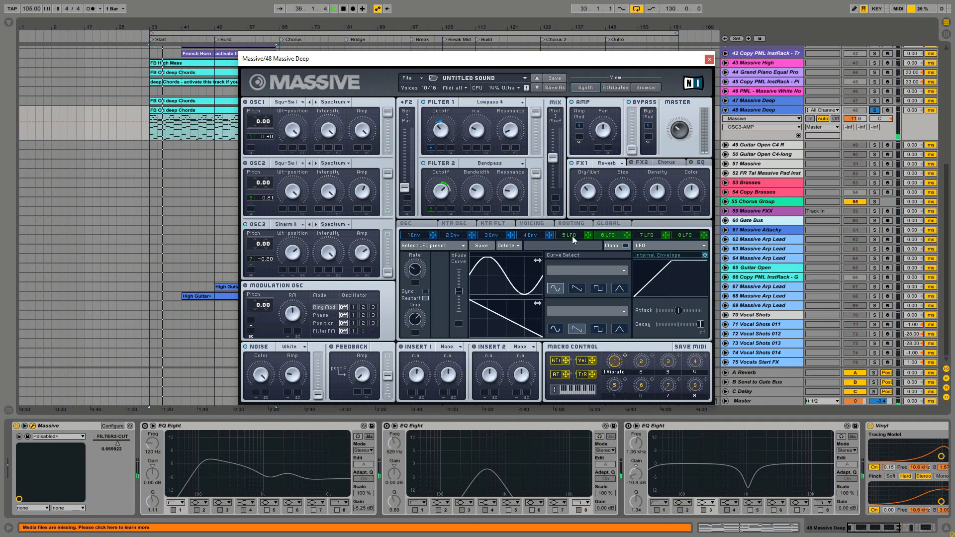
drag(441, 195, 441, 192)
click(485, 193)
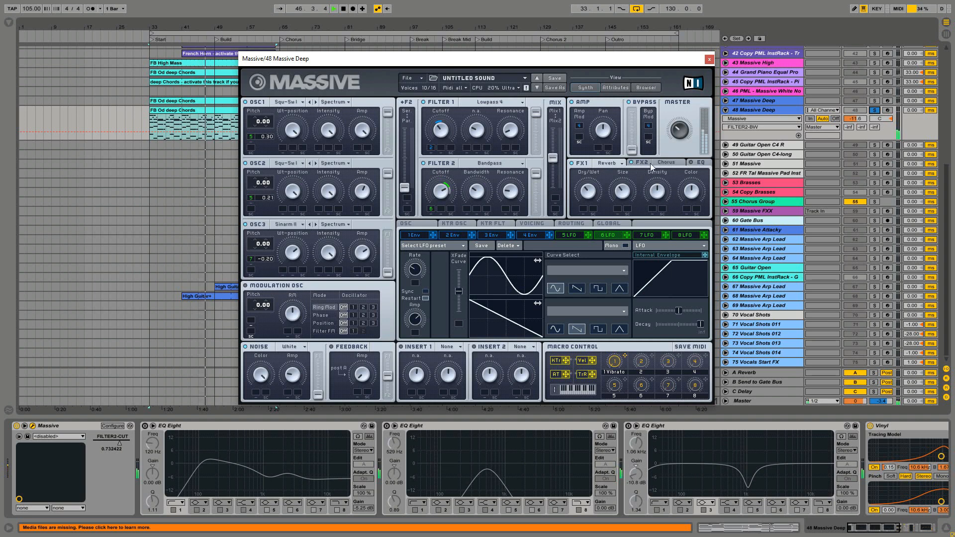
Adjust the dry/wet of the FX2 chorus and the FX1 reverb, then stop playback.
click(663, 162)
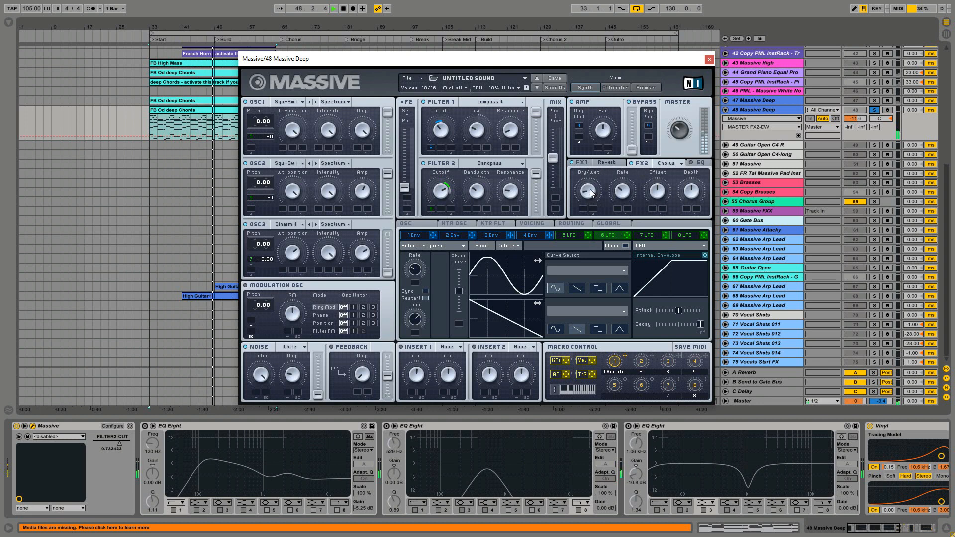
click(587, 163)
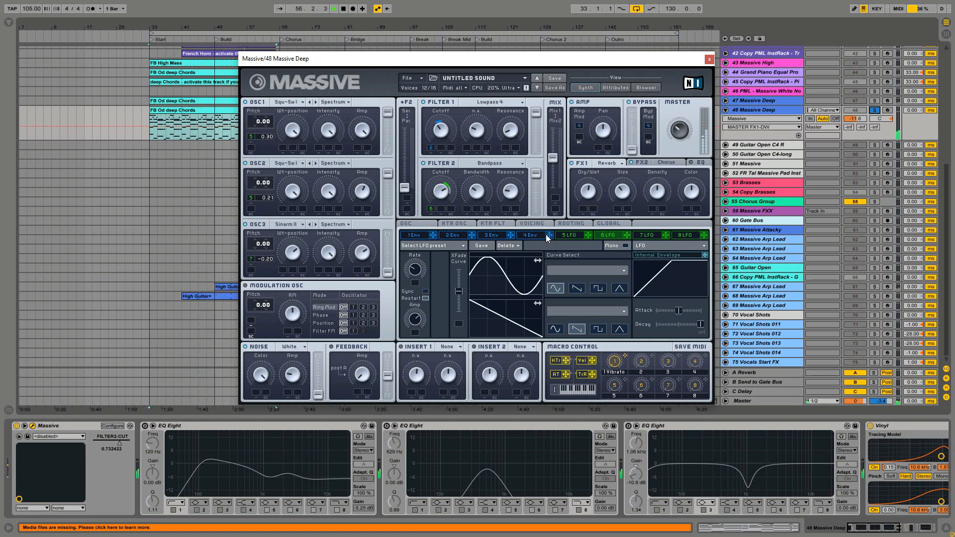
key(space)
Modulate OSC3's pitch with envelope 1 by 1.00 and shape it with zero decay level, a lower attack level and a shorter attack.
click(414, 235)
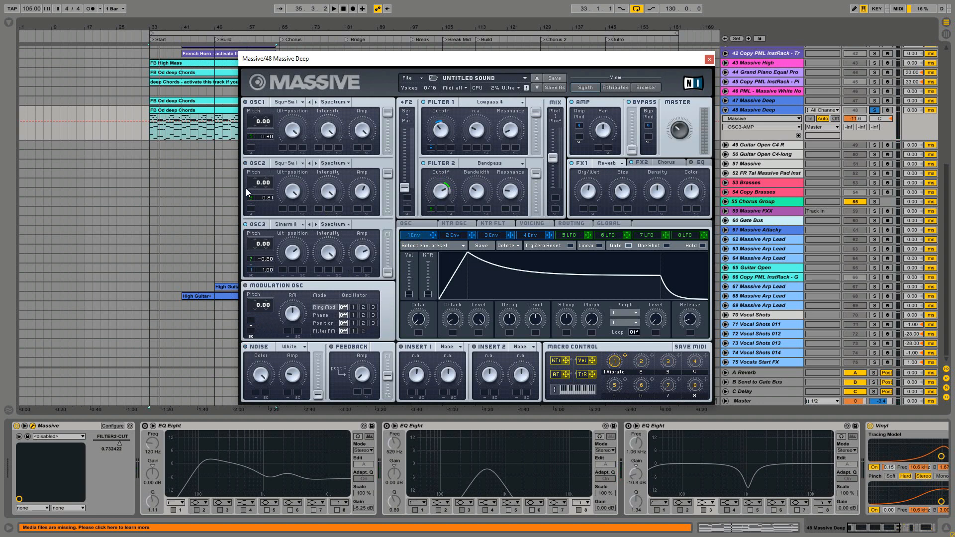
key(space)
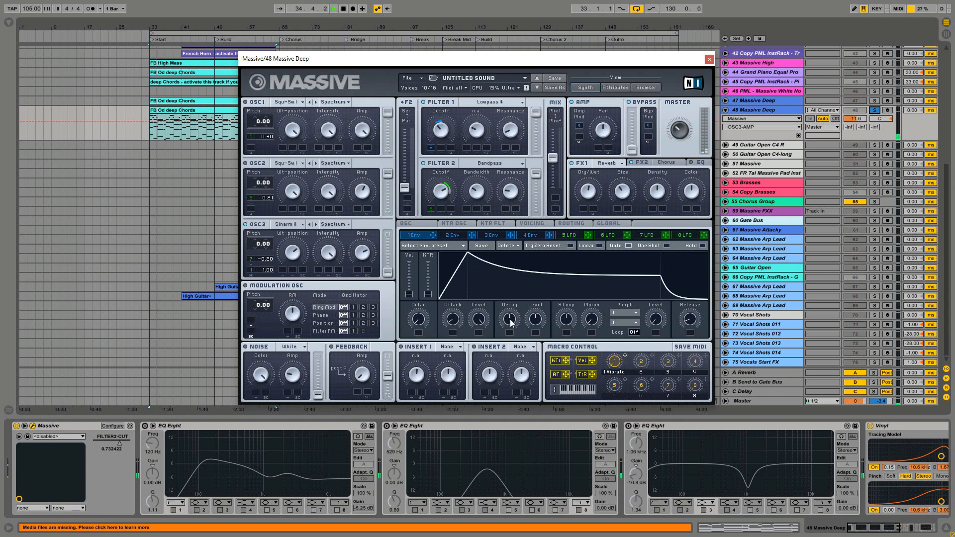
drag(535, 319, 539, 369)
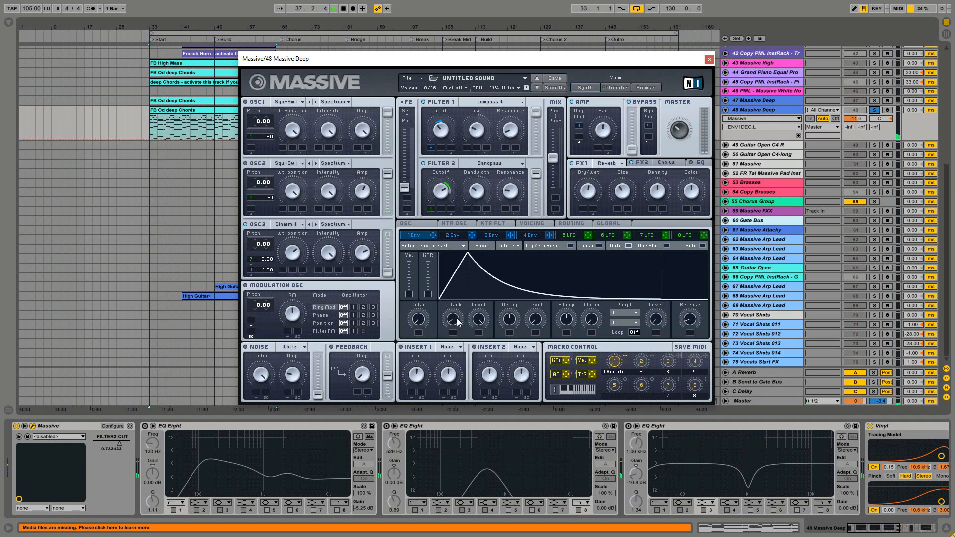
drag(474, 323, 482, 374)
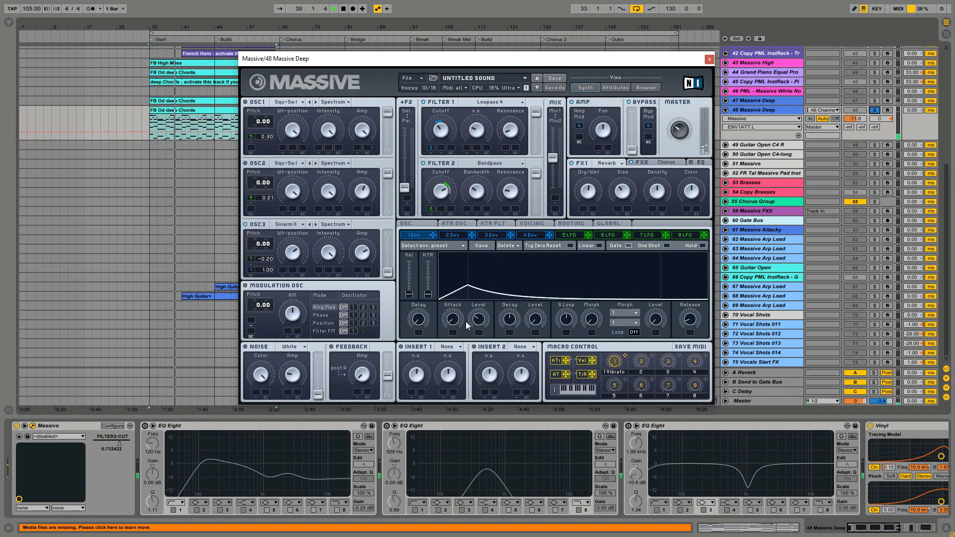
drag(453, 320, 453, 332)
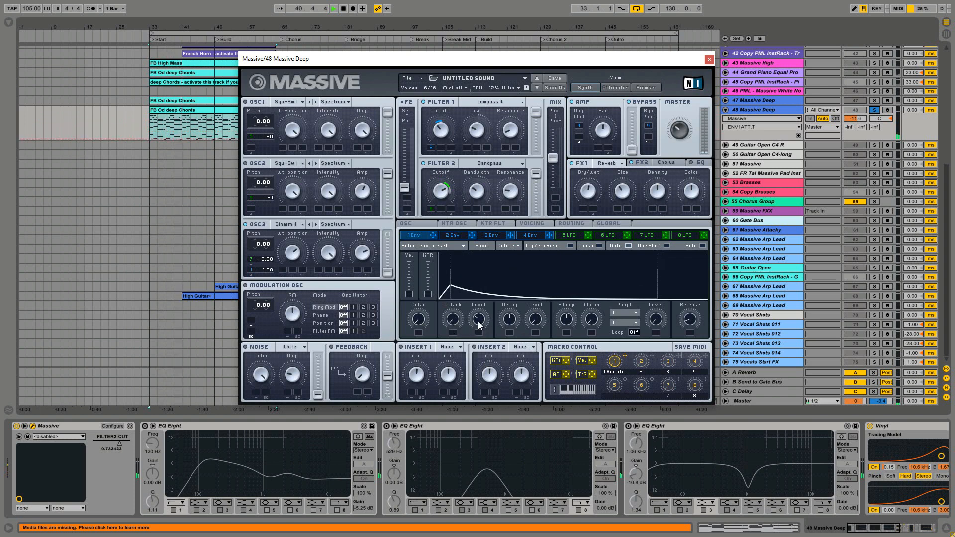
mouse_move(479, 319)
mouse_down()
mouse_move(482, 276)
mouse_move(478, 311)
mouse_up()
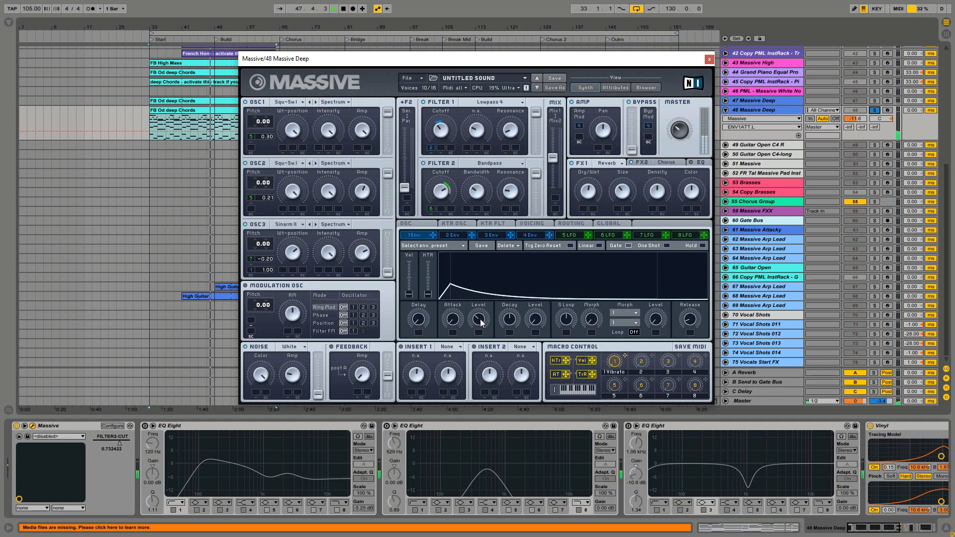
key(space)
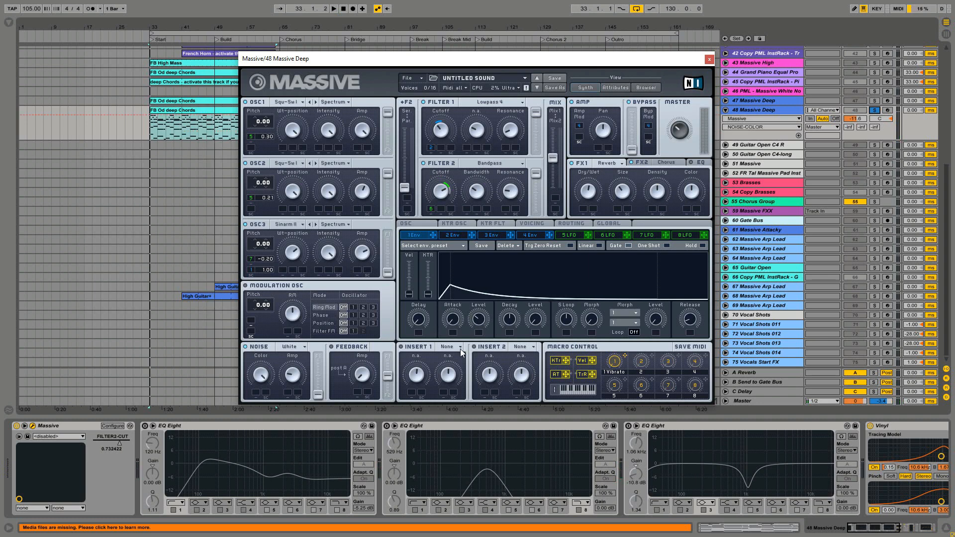
Load the Sine Shaper into Insert 1 and adjust its dry/wet.
click(461, 347)
click(417, 345)
click(456, 348)
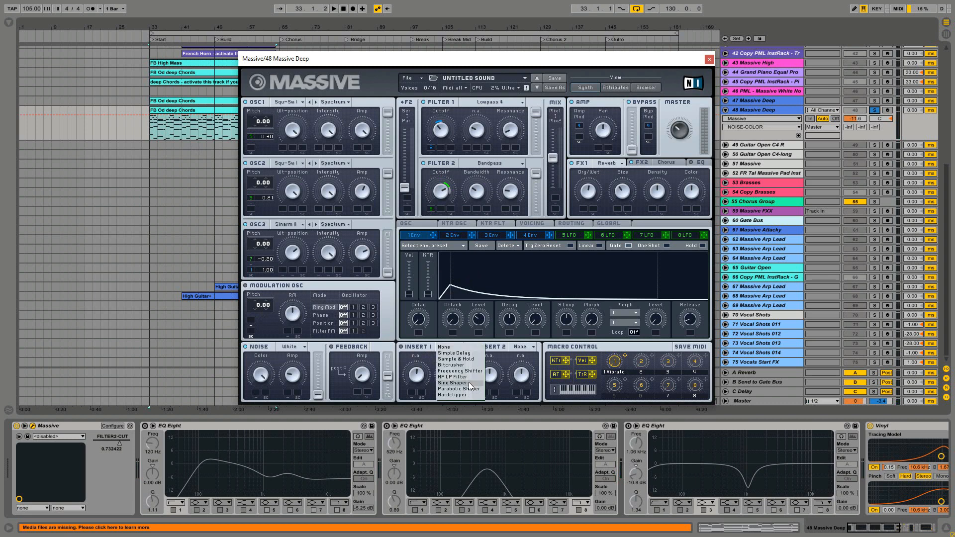
click(468, 382)
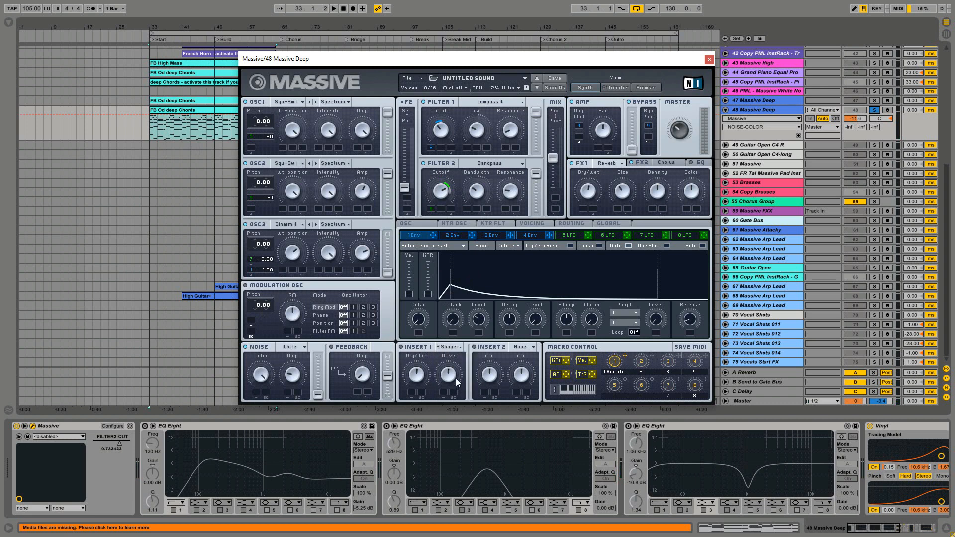
click(440, 378)
Fine-tune the drive and dry/wet of Insert 1's Sine Shaper while playing the chords.
key(space)
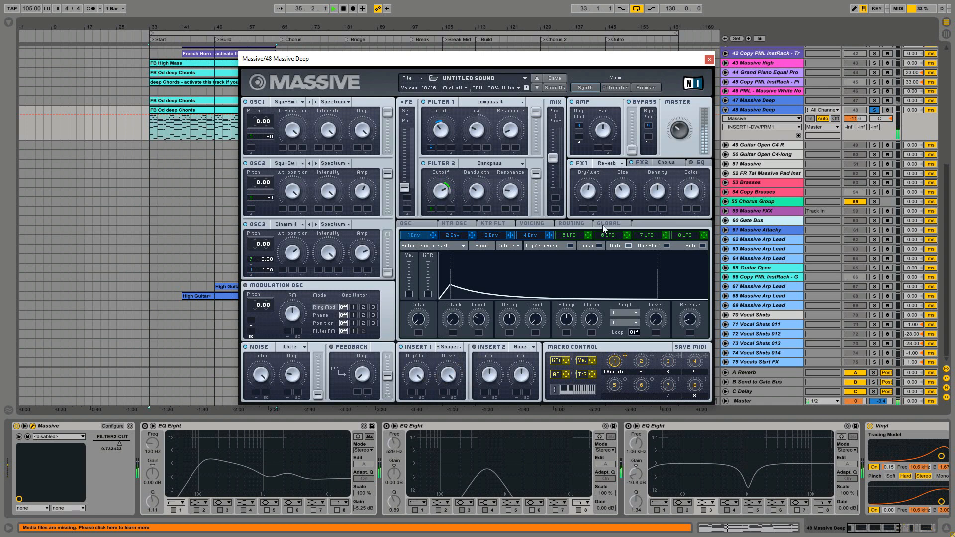
click(455, 376)
click(423, 376)
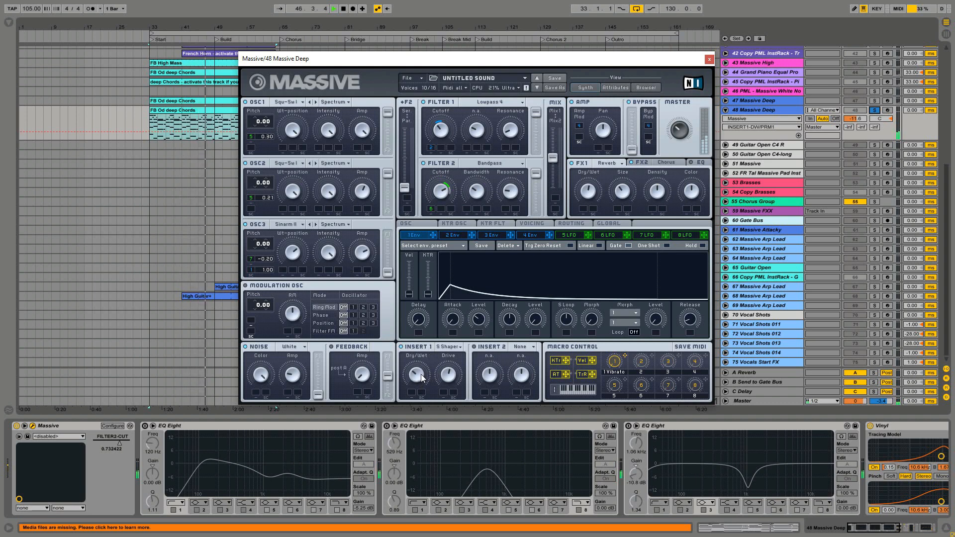
key(space)
key(space)
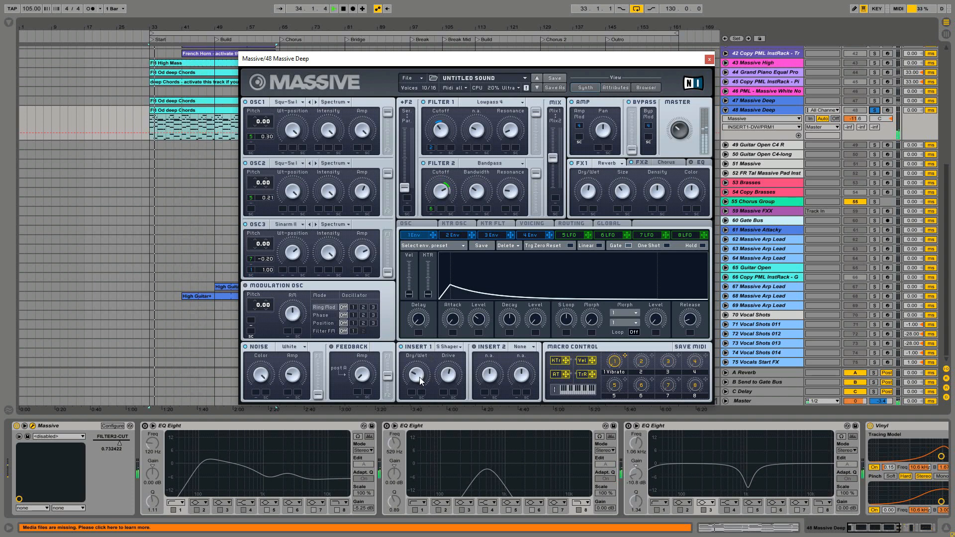
click(451, 374)
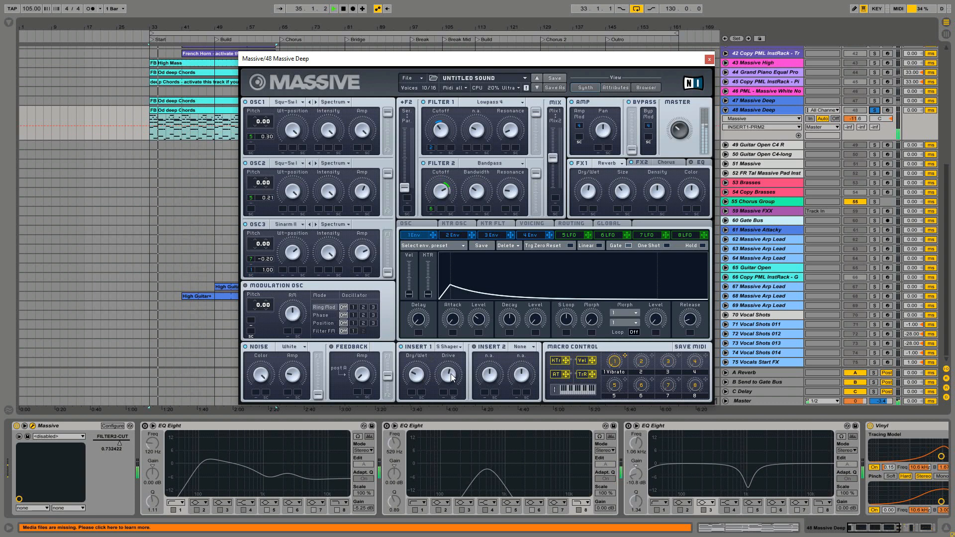
Review Massive's signal routing, the OSC1 wavetable list, and the curves of envelopes 4 and 2.
click(516, 363)
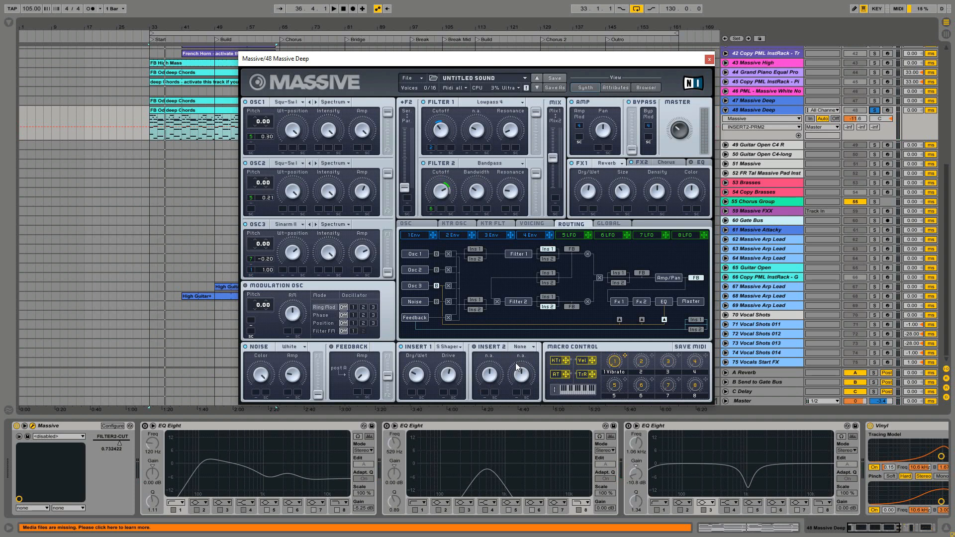
click(299, 102)
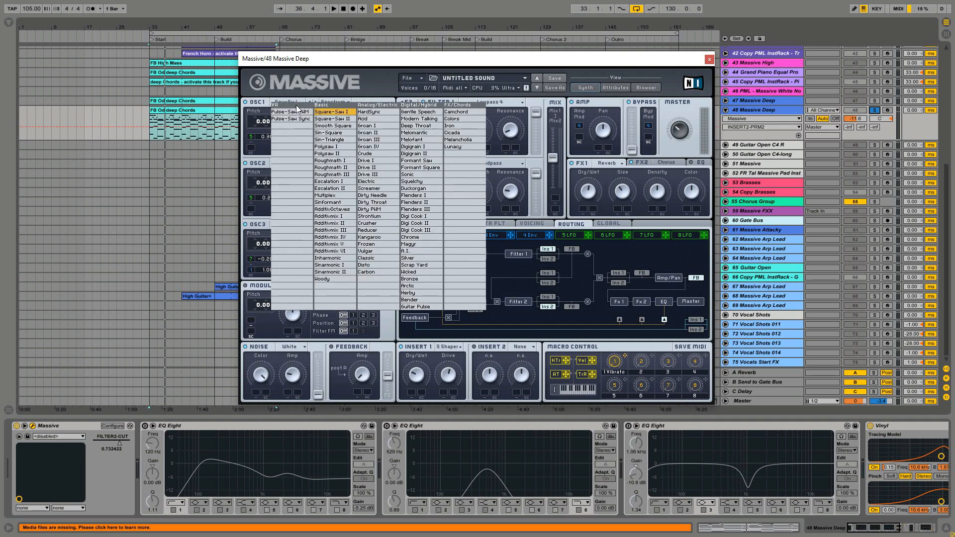
click(335, 66)
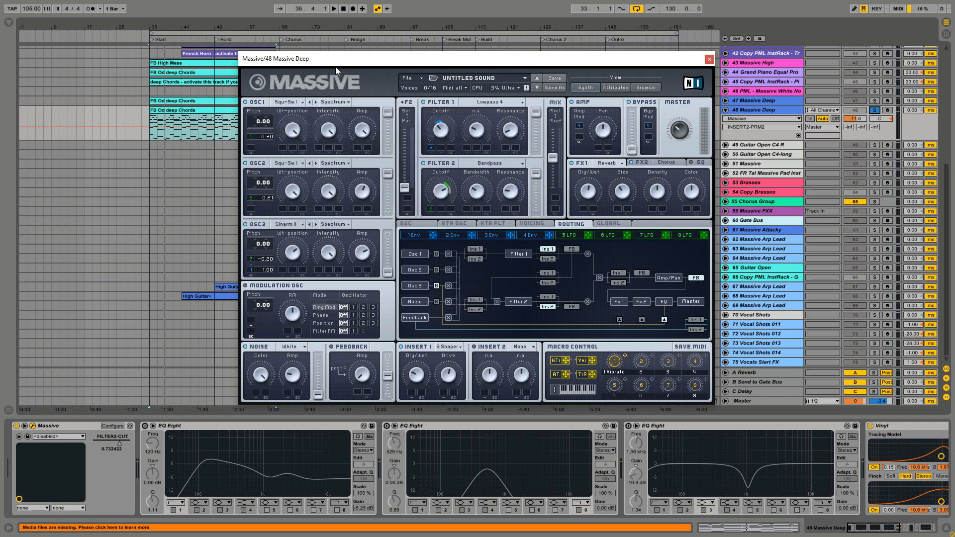
click(526, 235)
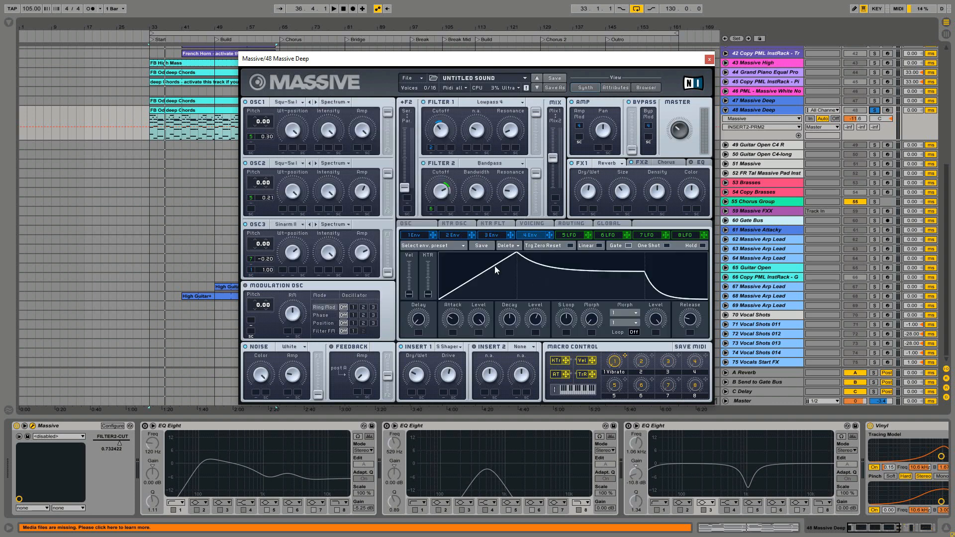
click(456, 235)
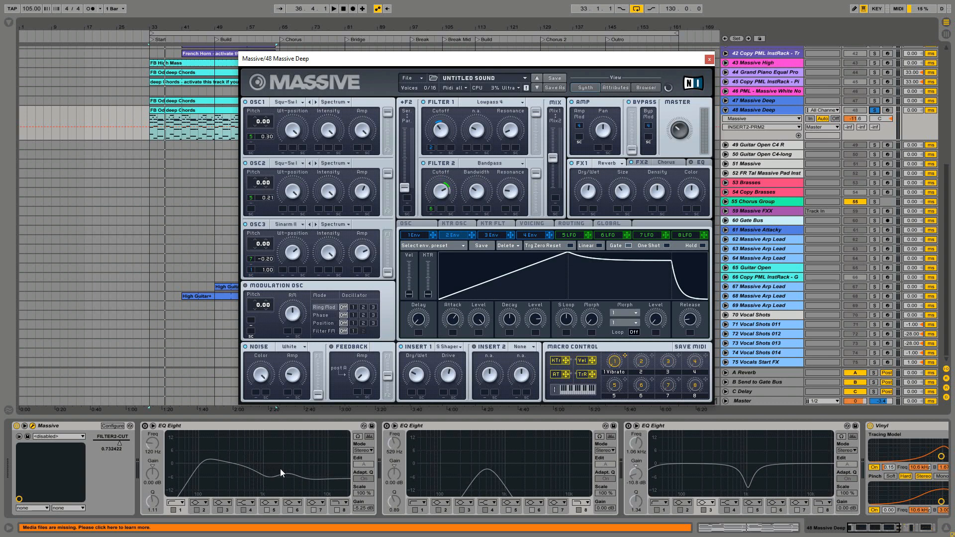
Close the Massive window and examine the MIDI notes of the chord clip on the 48 Massive Deep track.
double_click(189, 102)
click(709, 59)
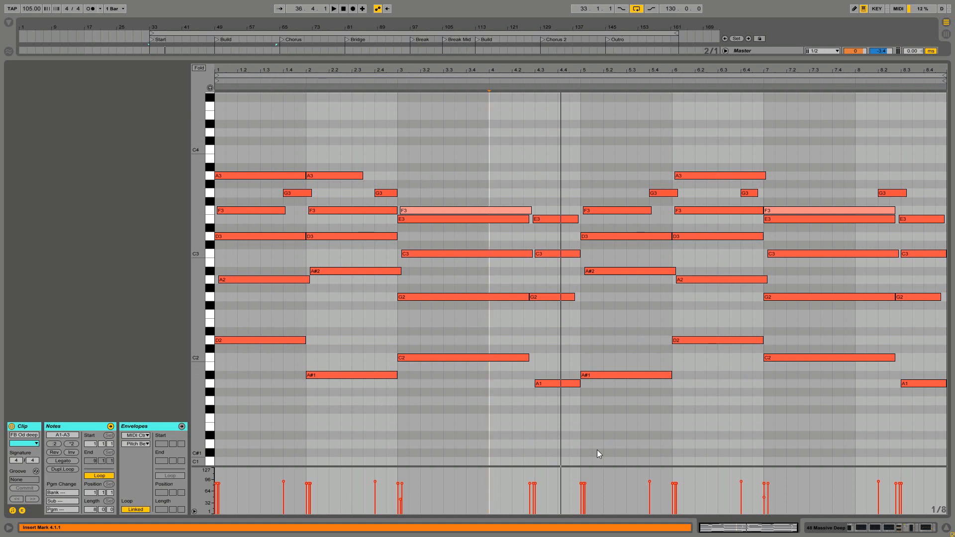
key(shift+Tab)
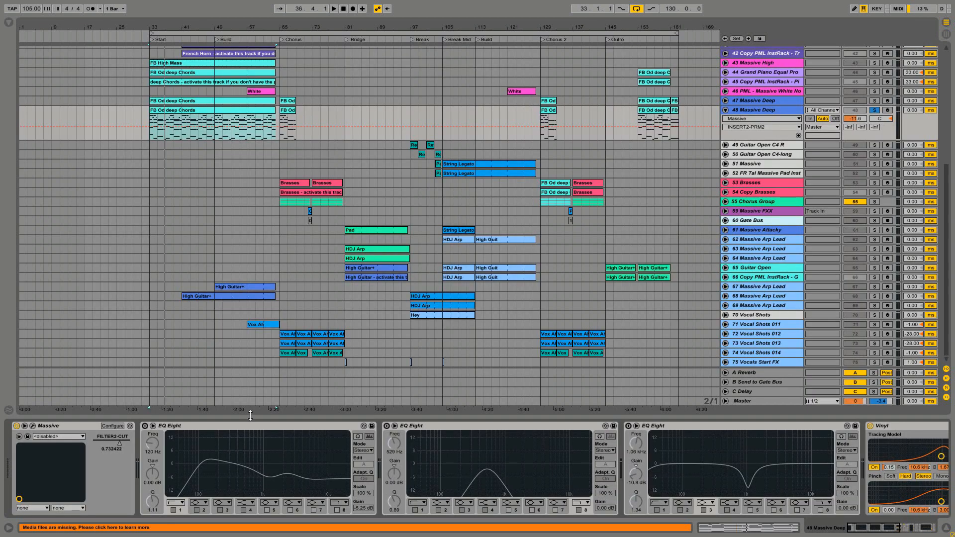
Play the arrangement from bar 49, comparing the 48 Massive Deep track soloed and within the full mix.
click(32, 426)
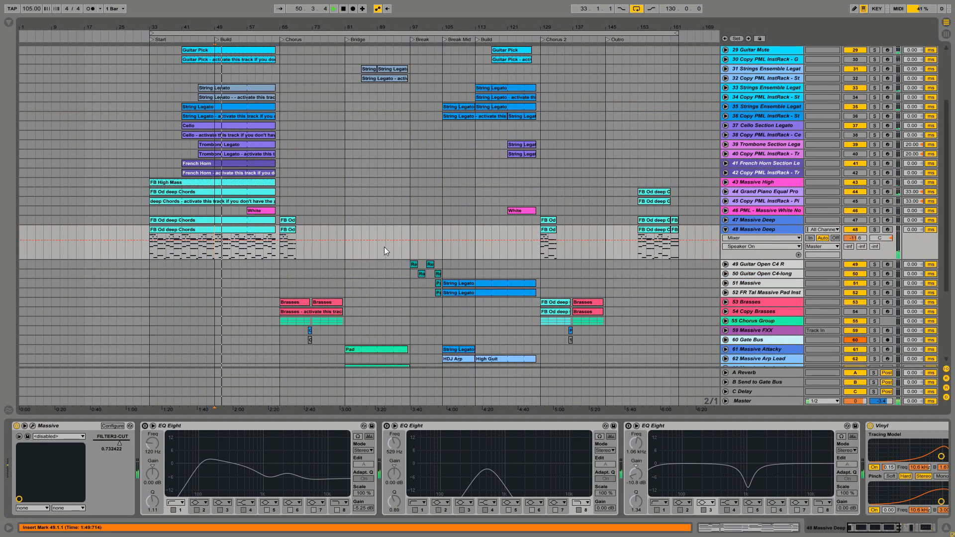
click(878, 229)
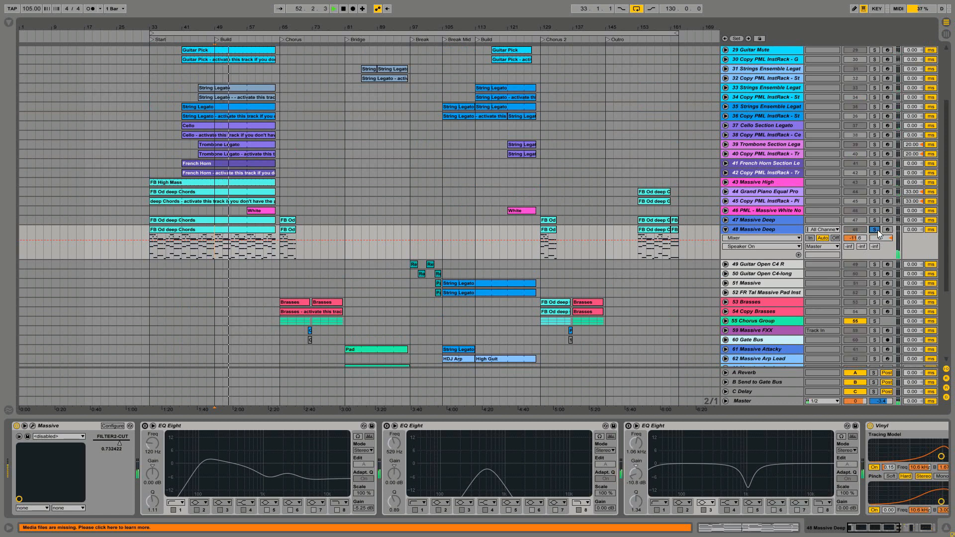
click(877, 230)
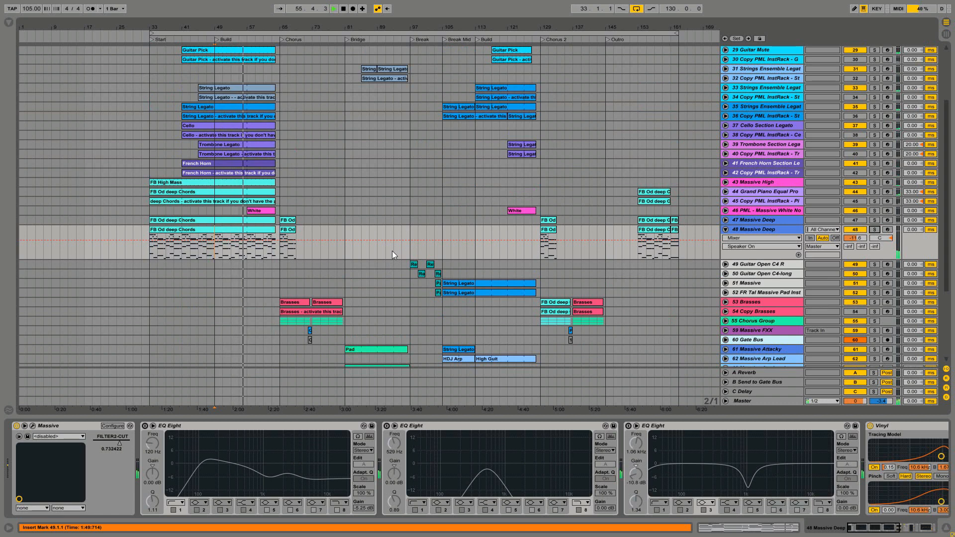
Look over the arrangement during playback and show the devices of the 53 Brasses and 72 Vocal Shots 012 tracks.
scroll(392, 251, down, 1)
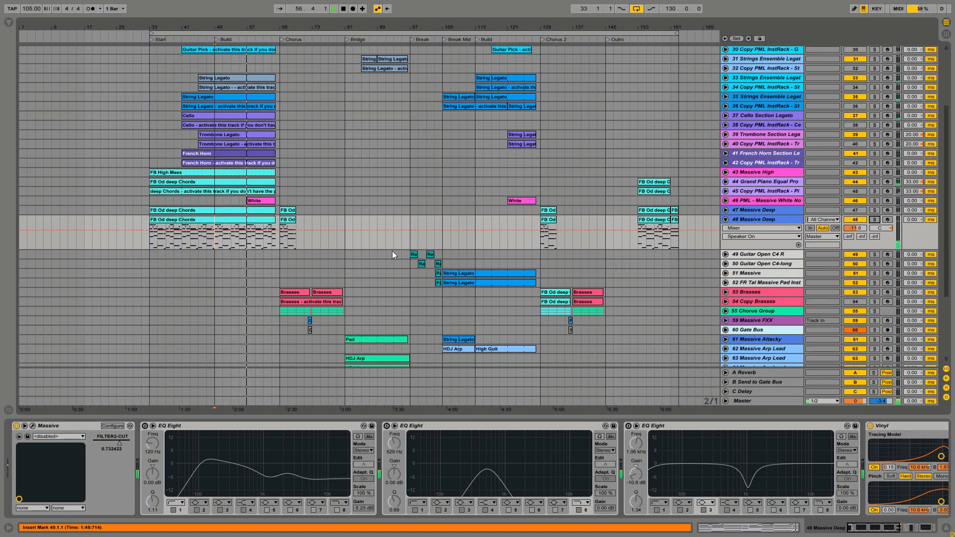
scroll(392, 251, up, 8)
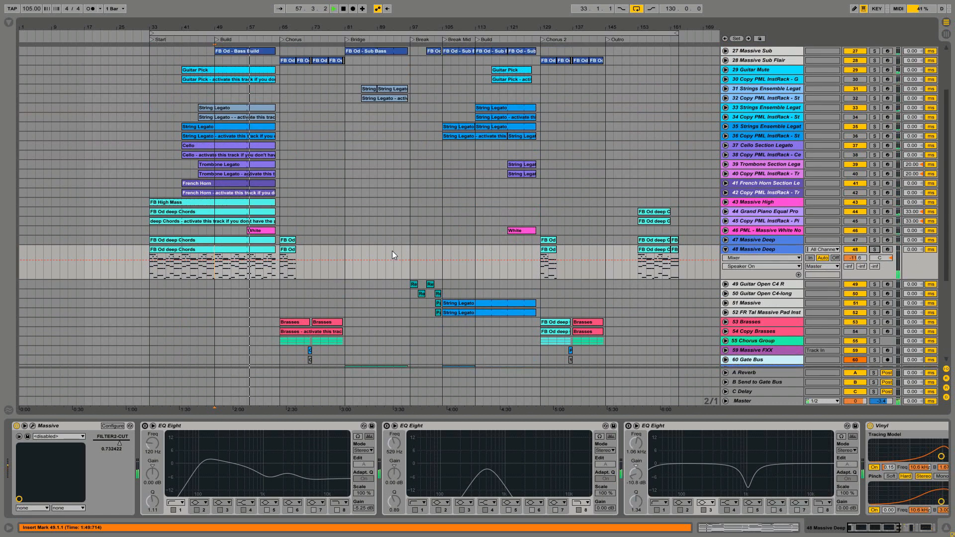
scroll(392, 255, up, 2)
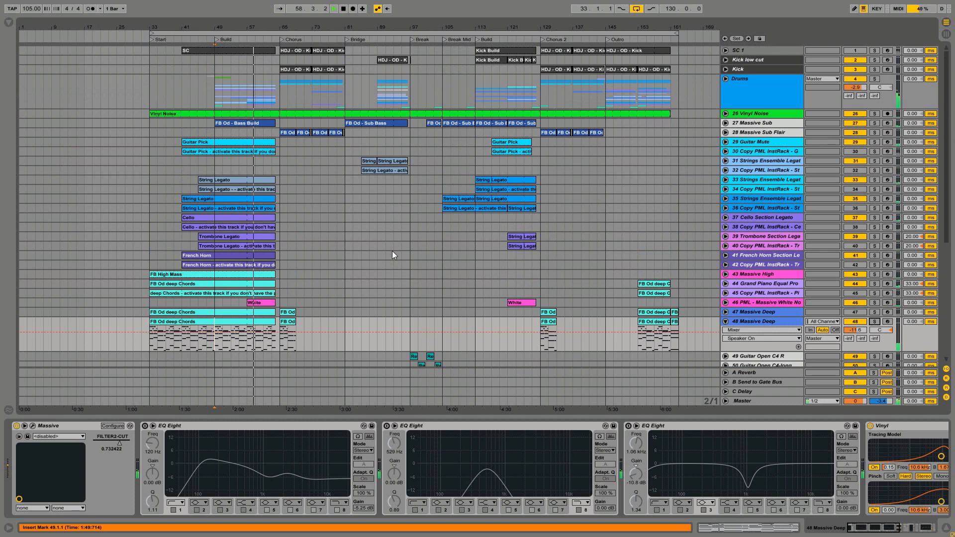
scroll(393, 255, down, 3)
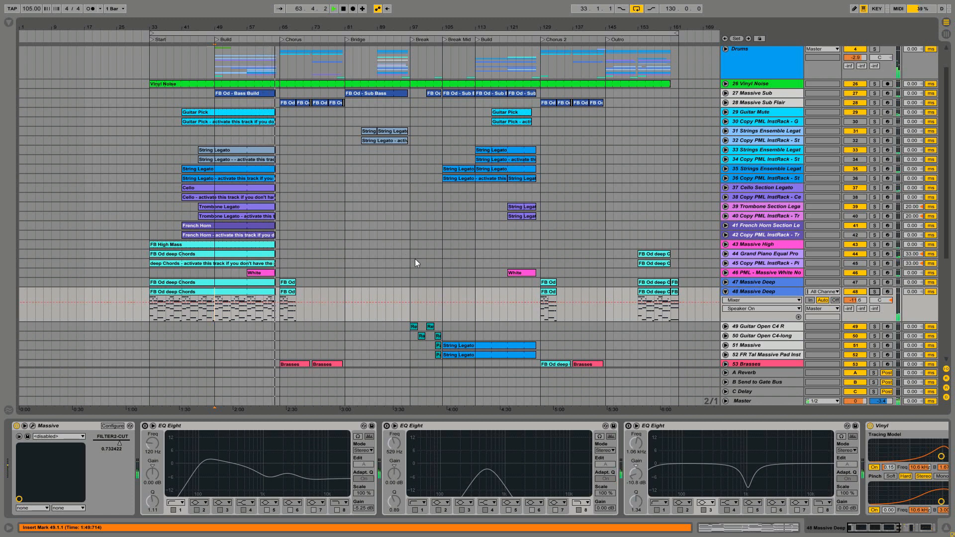
scroll(419, 263, down, 5)
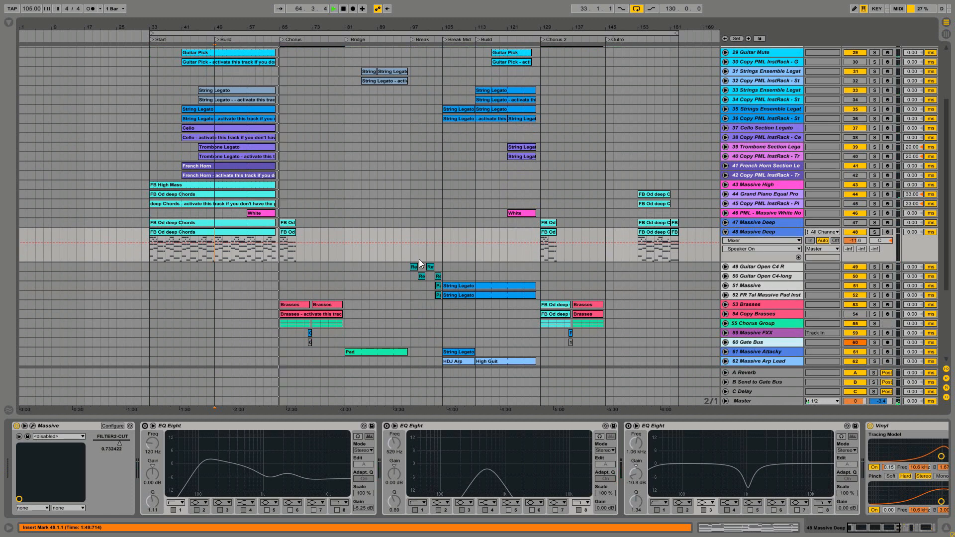
click(749, 305)
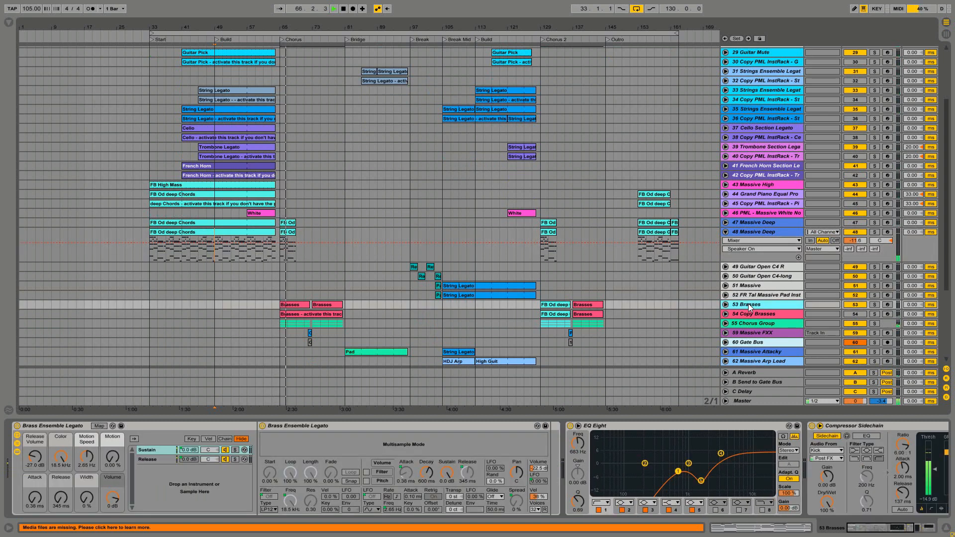
scroll(749, 306, down, 10)
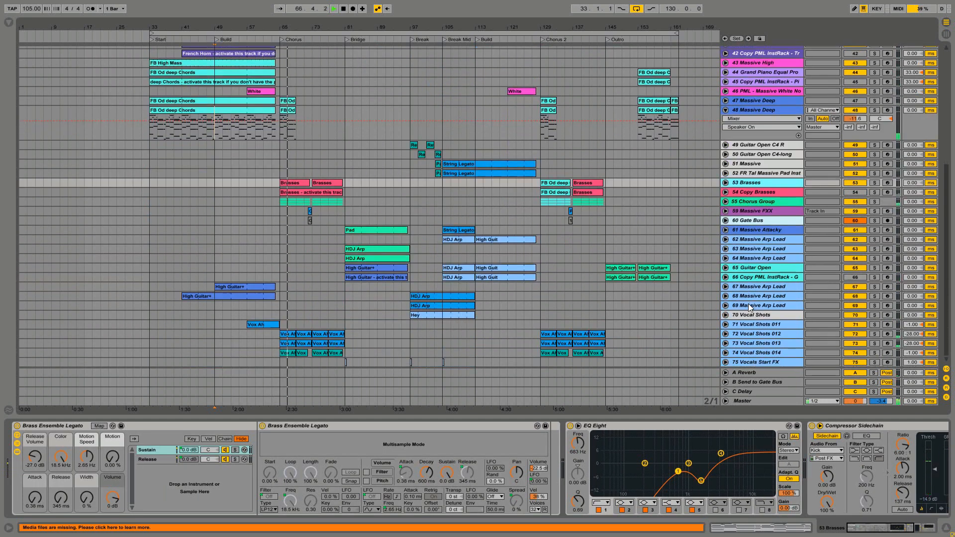
click(744, 332)
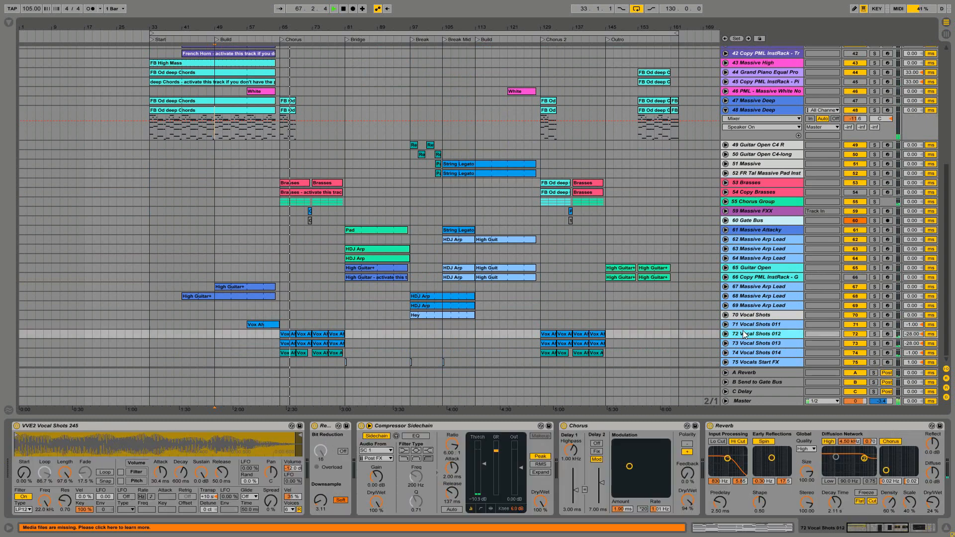
Examine the MIDI notes of a Vox Ah clip on the 72 Vocal Shots 012 track, then return to the arrangement.
double_click(302, 338)
click(357, 311)
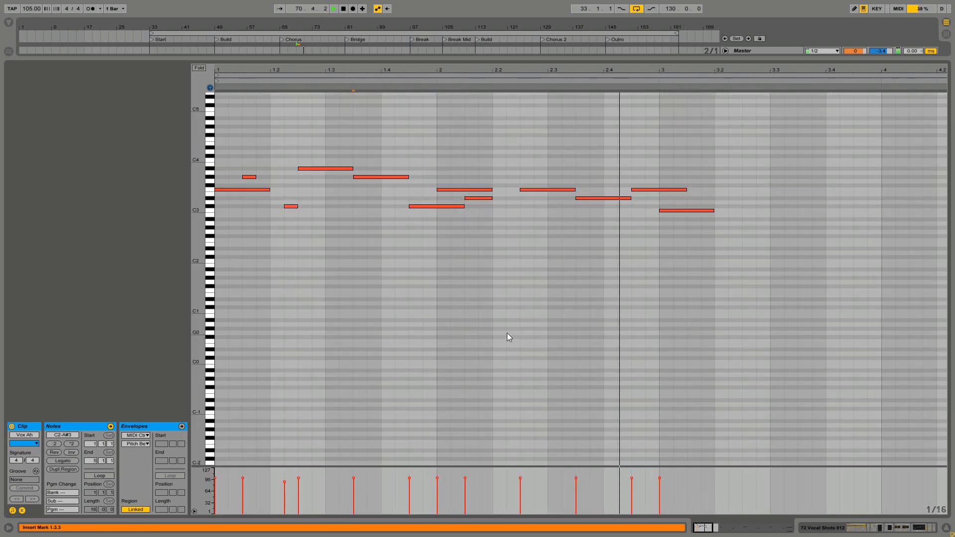
key(shift+Tab)
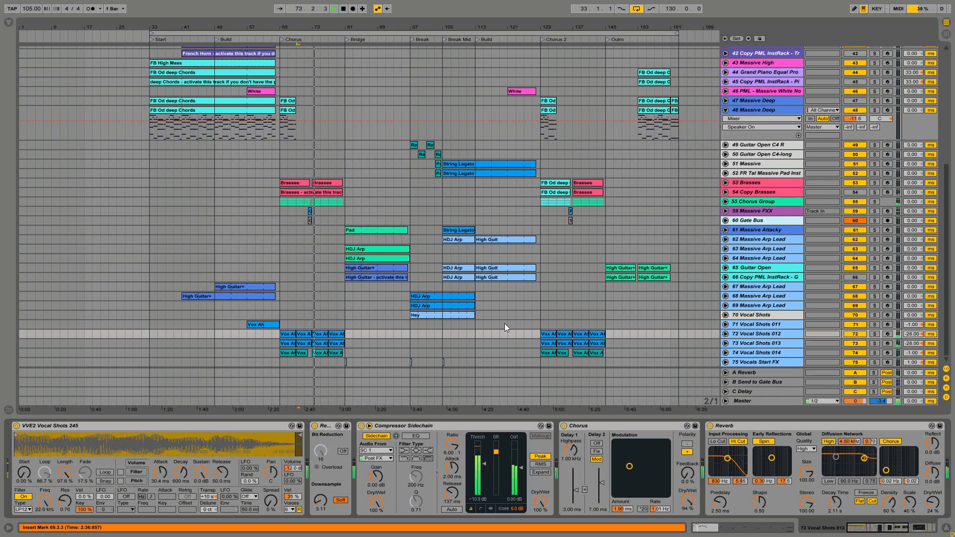
Look through the arrangement's tracks, from the kick and drums to the Massive Arp Leads, while the chorus plays.
scroll(505, 323, up, 1)
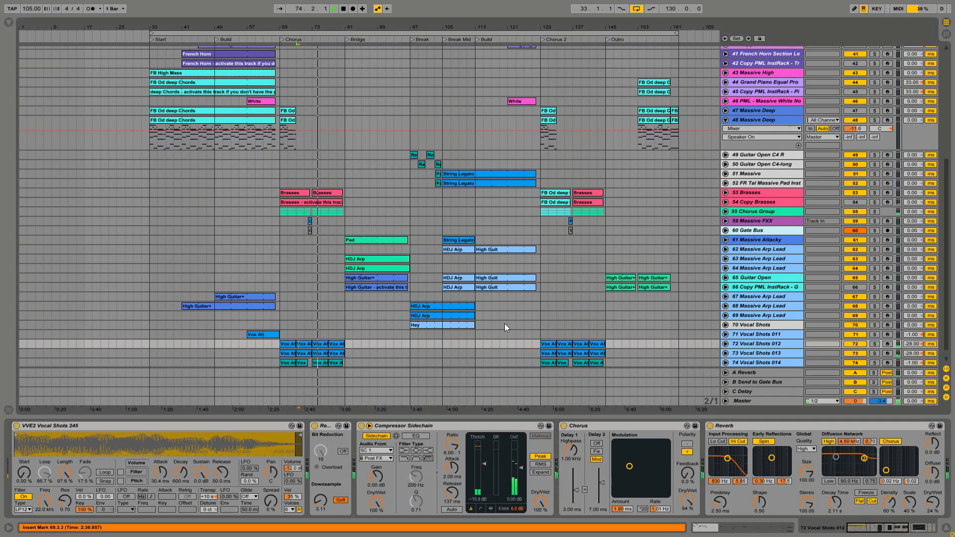
scroll(504, 328, up, 2)
scroll(504, 327, up, 3)
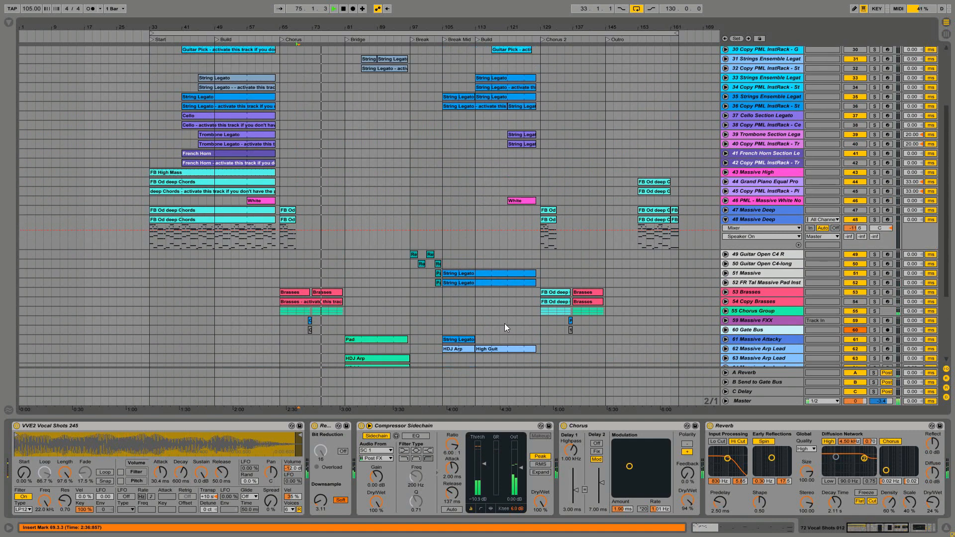
scroll(504, 328, up, 3)
scroll(504, 327, up, 2)
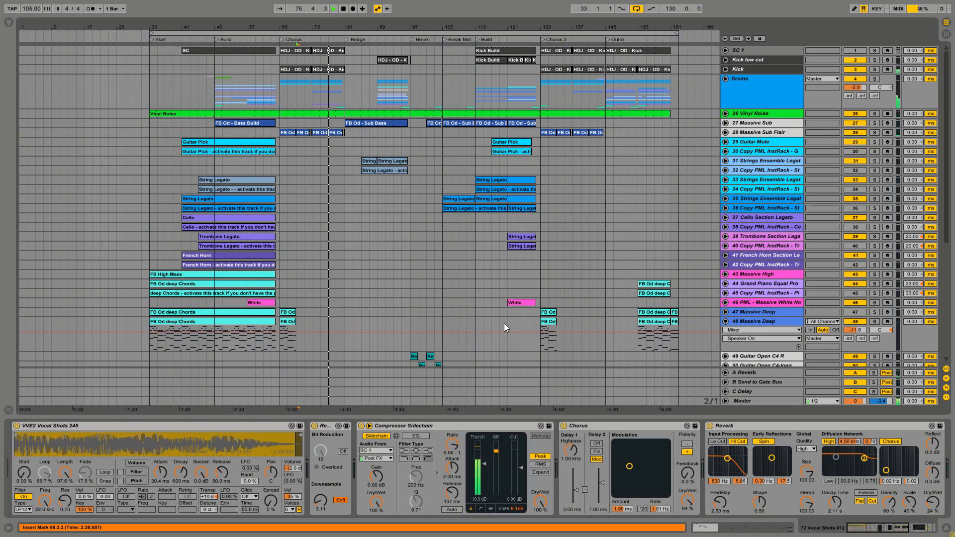
scroll(504, 326, down, 5)
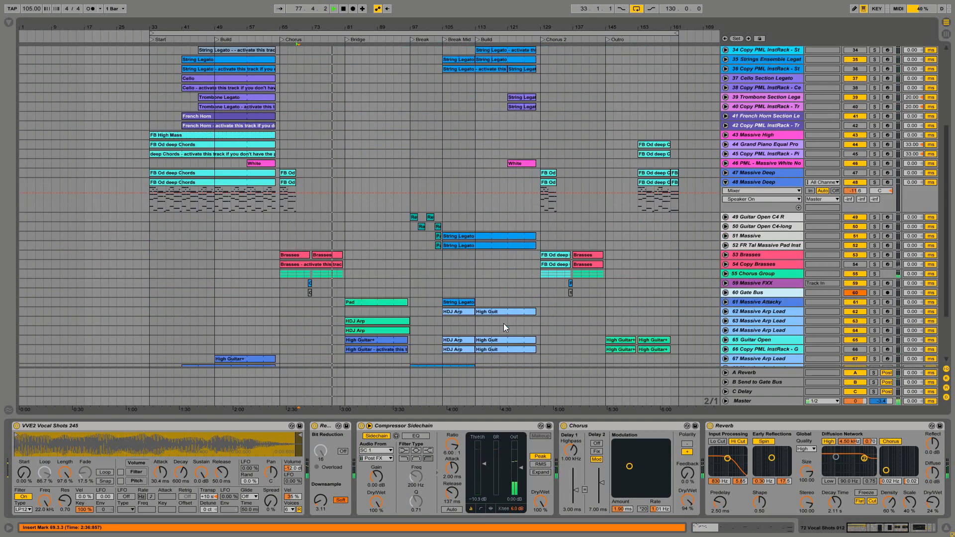
scroll(503, 323, down, 1)
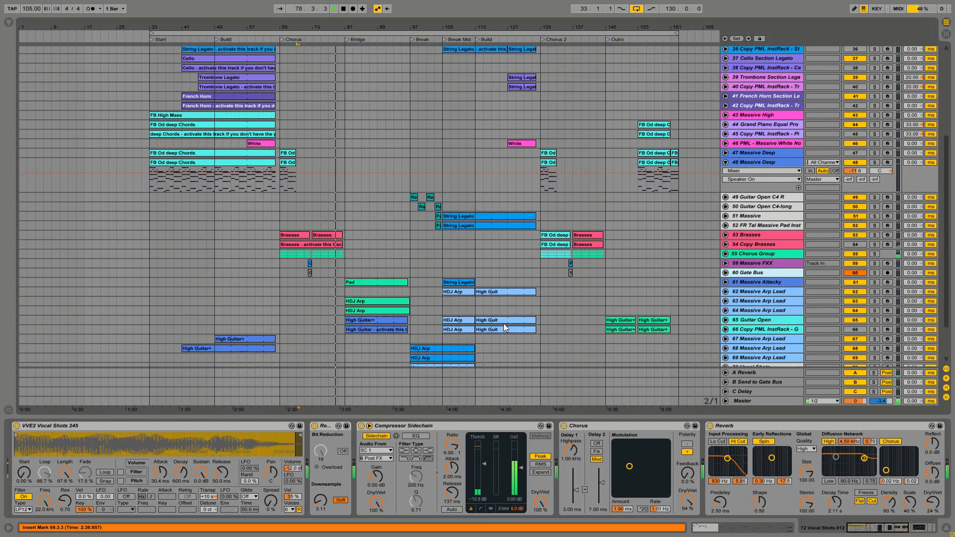